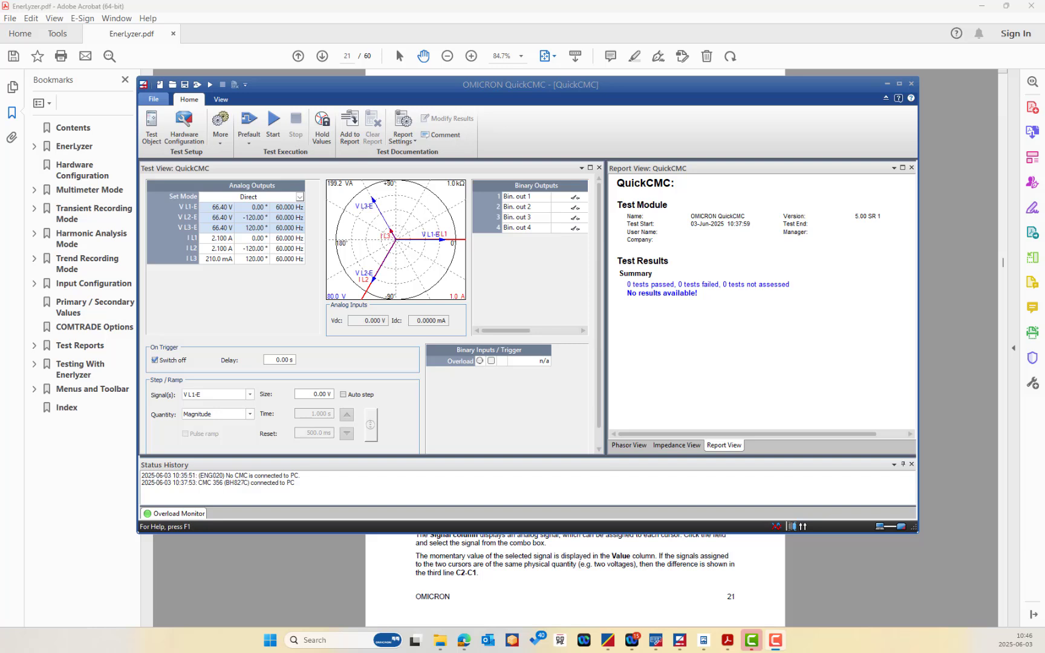
# - Reset I L1–I L3 to nominal 1.000 A using Nominal Value and Equal Magnitudes
pyautogui.click(309, 88)
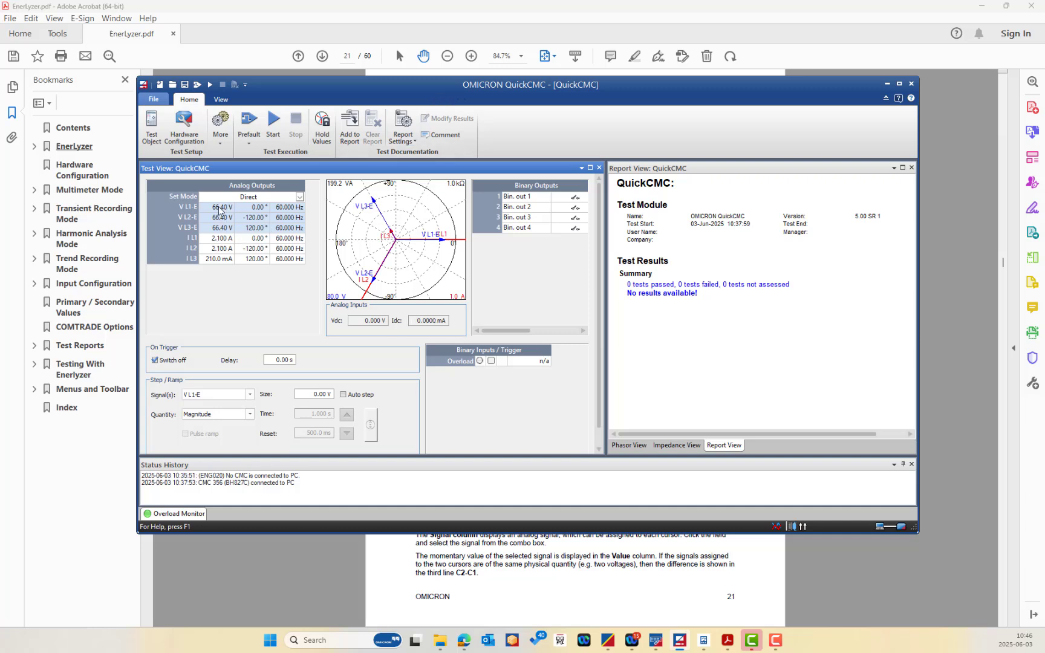
pyautogui.rightClick(220, 241)
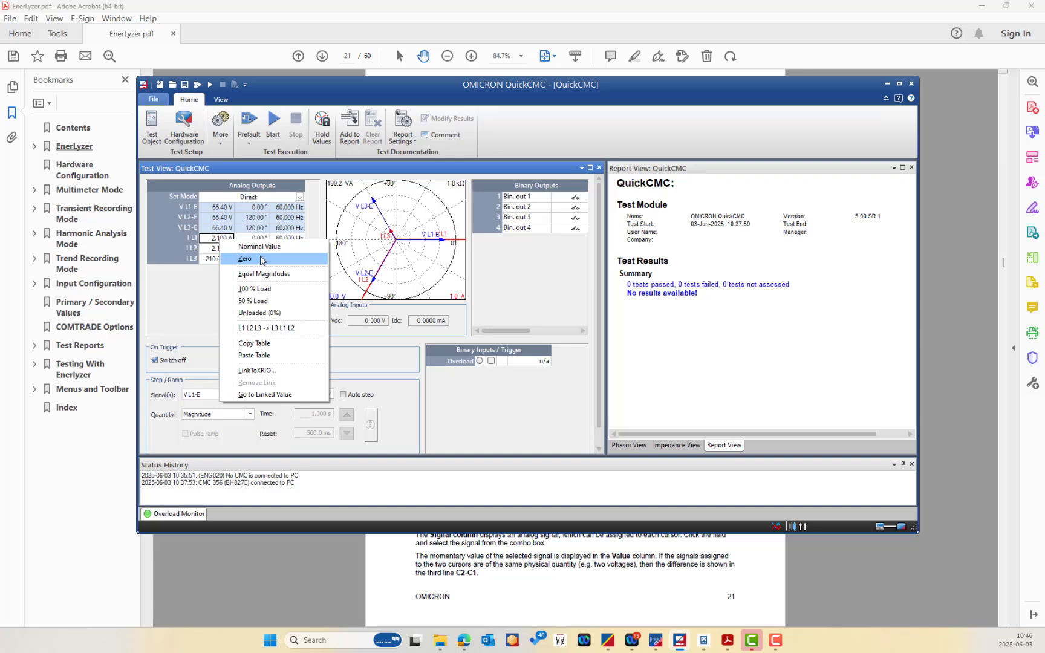
pyautogui.click(375, 338)
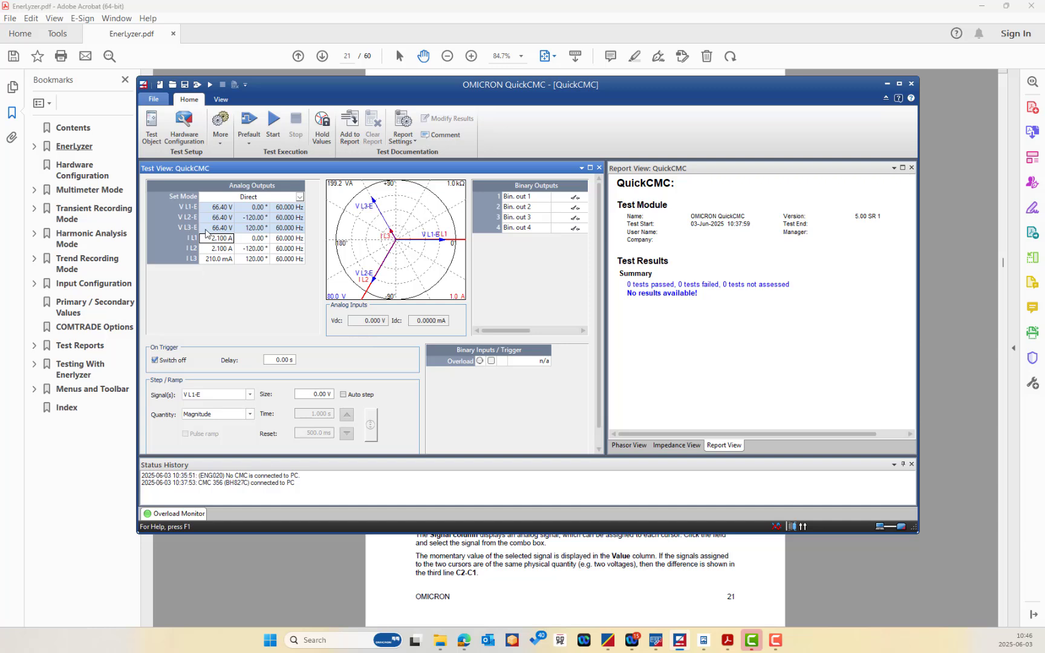
pyautogui.rightClick(220, 241)
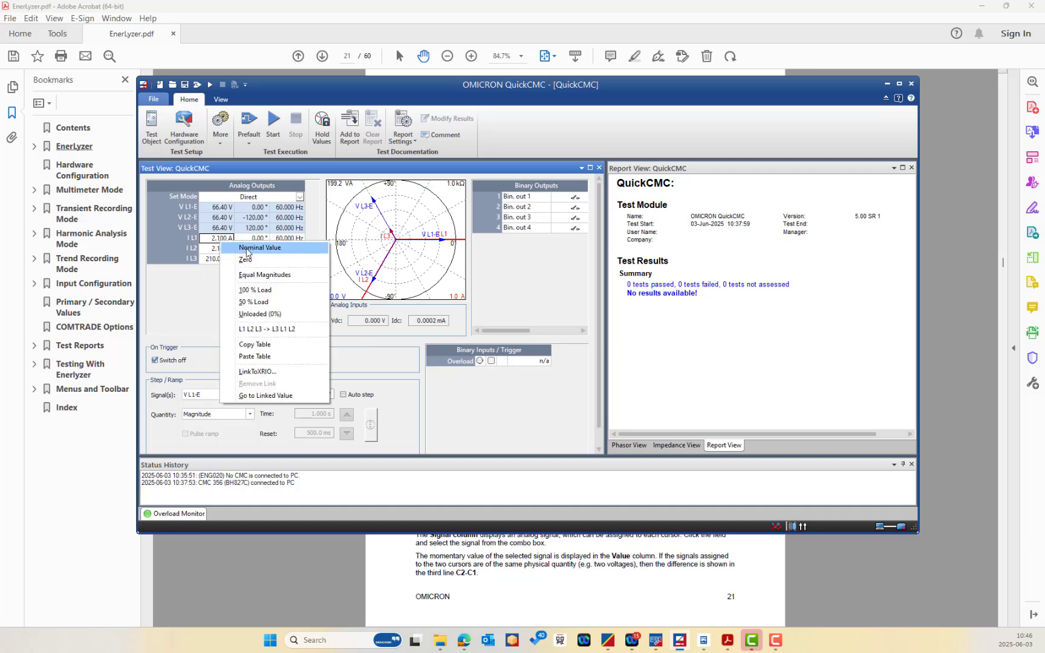
pyautogui.click(246, 249)
pyautogui.rightClick(219, 239)
pyautogui.click(246, 247)
pyautogui.rightClick(219, 239)
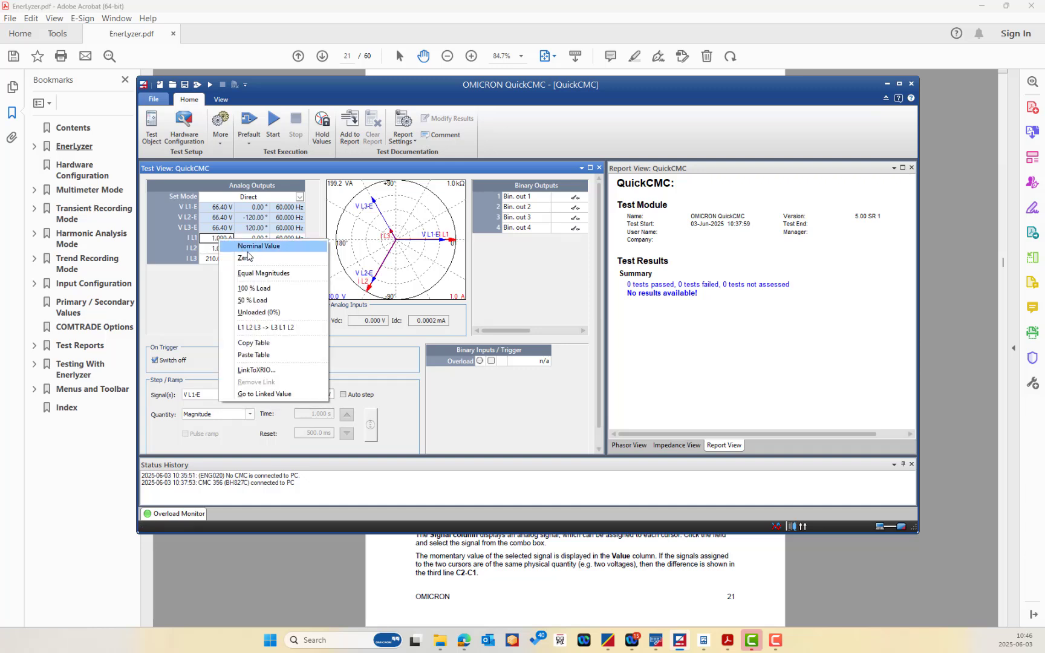
pyautogui.click(274, 278)
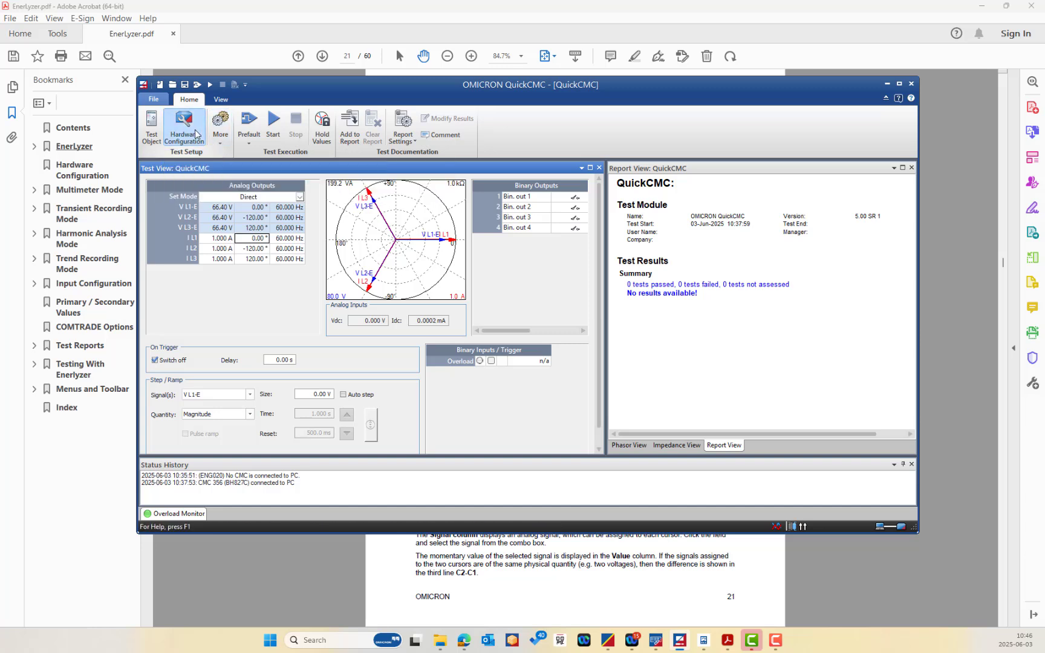
# - Open Hardware Configuration and review the Analog Outputs and Binary / Analog Inputs tabs
pyautogui.click(195, 134)
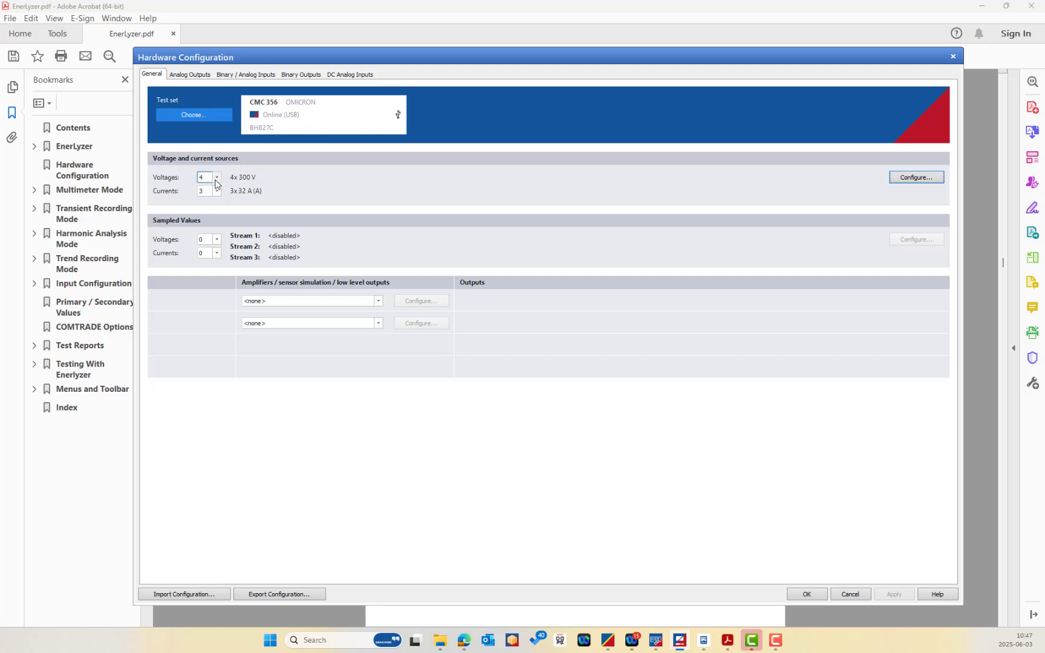
pyautogui.click(188, 75)
pyautogui.click(247, 74)
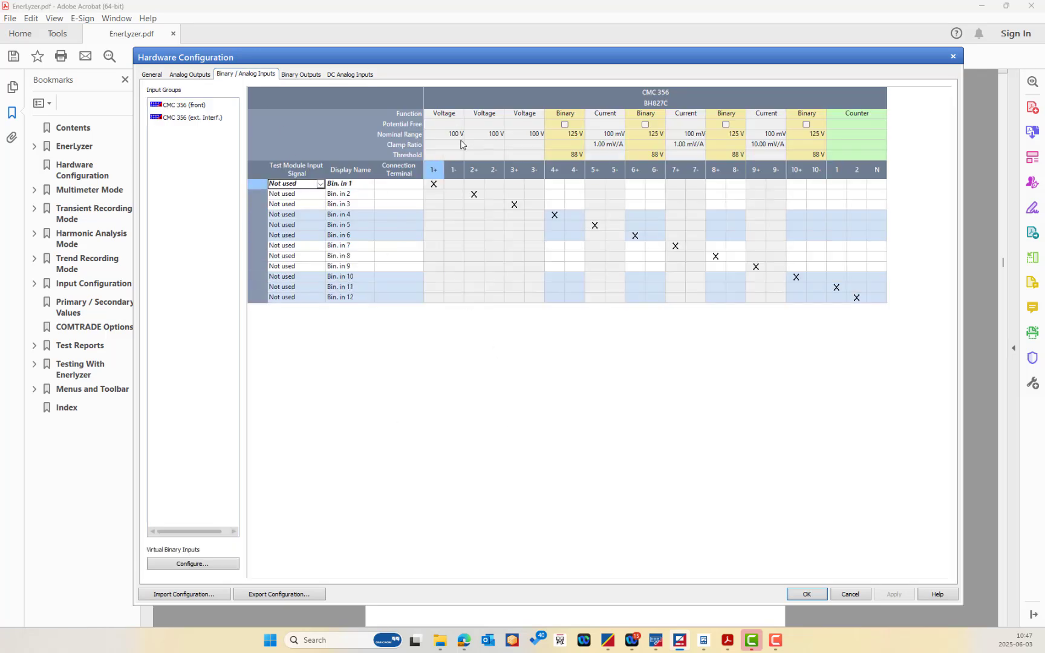
# - Close Hardware Configuration, maximize the QuickCMC window, and reopen Hardware Configuration
pyautogui.click(956, 58)
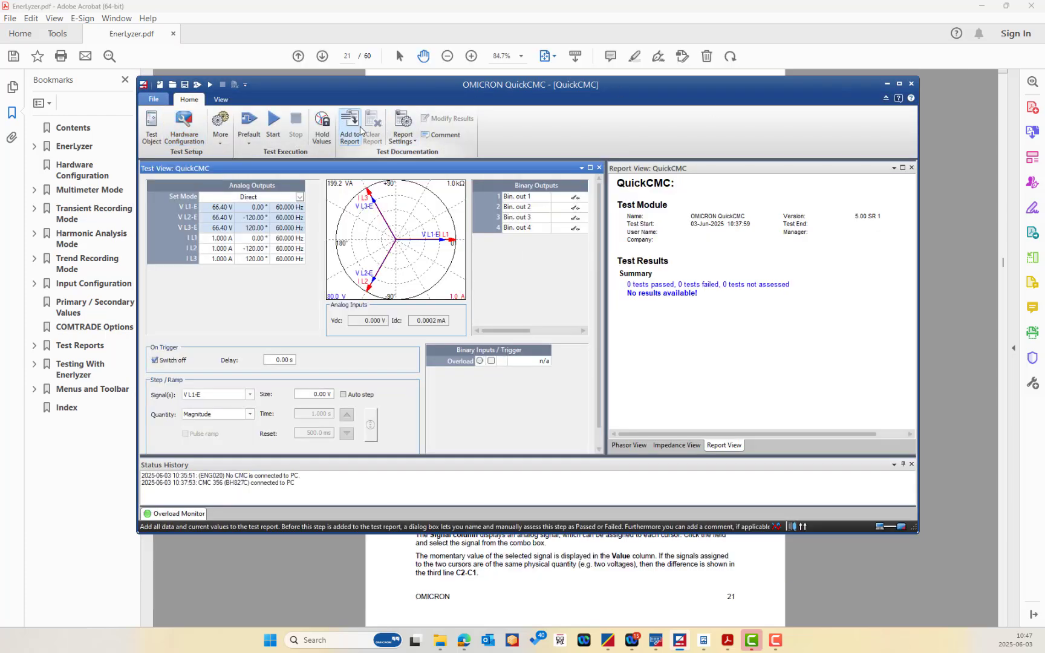
pyautogui.press('Down')
pyautogui.press('Down')
pyautogui.press('Down')
pyautogui.press('Down')
pyautogui.press('Down')
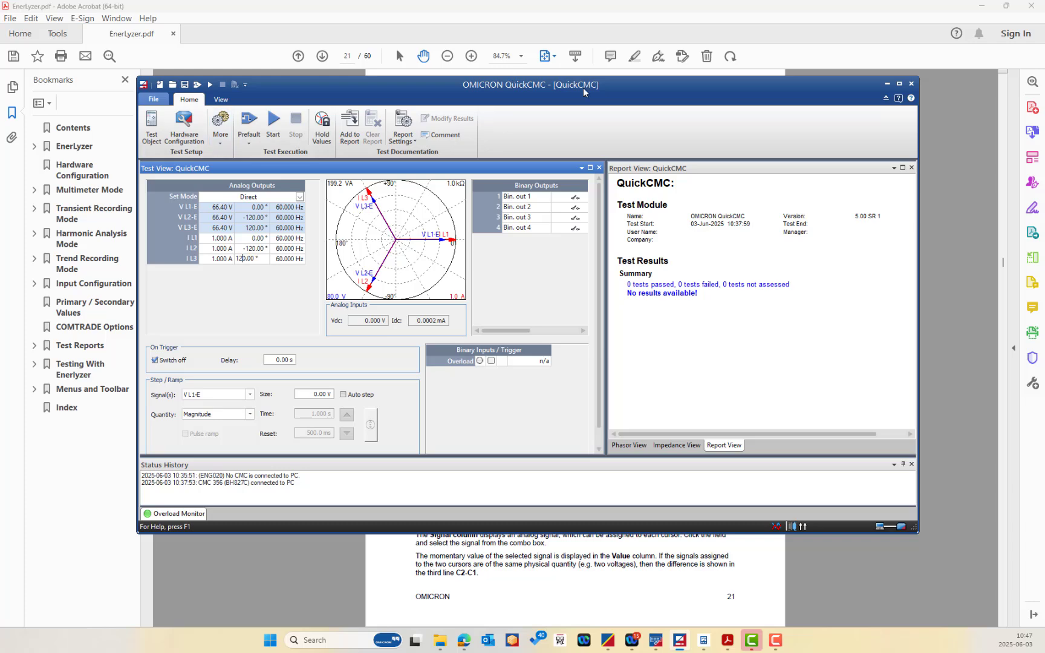
pyautogui.doubleClick(500, 89)
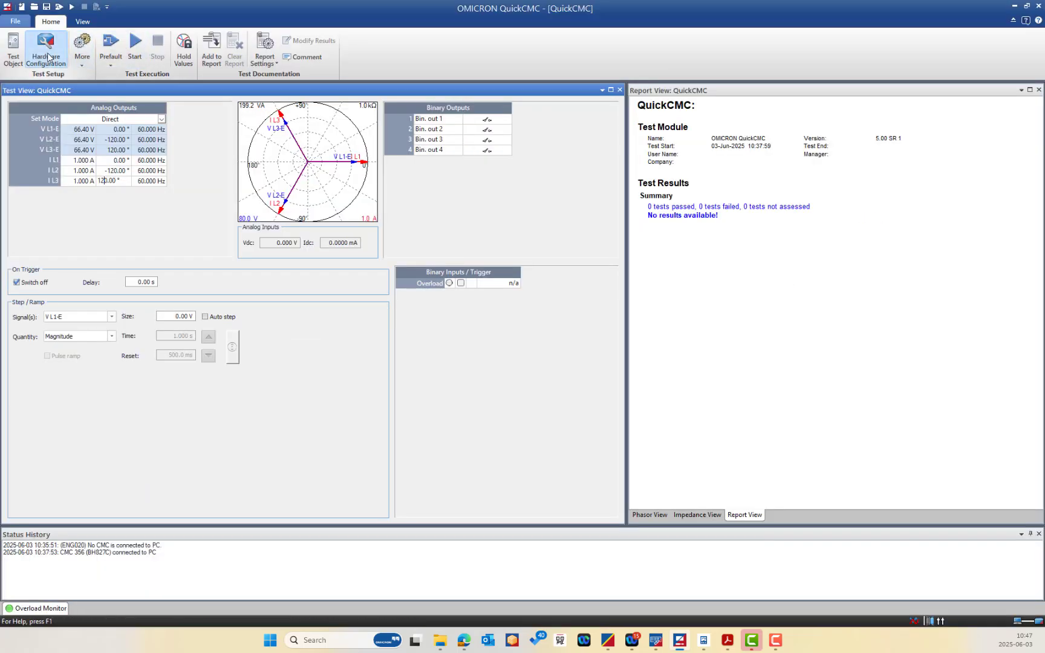
pyautogui.click(48, 58)
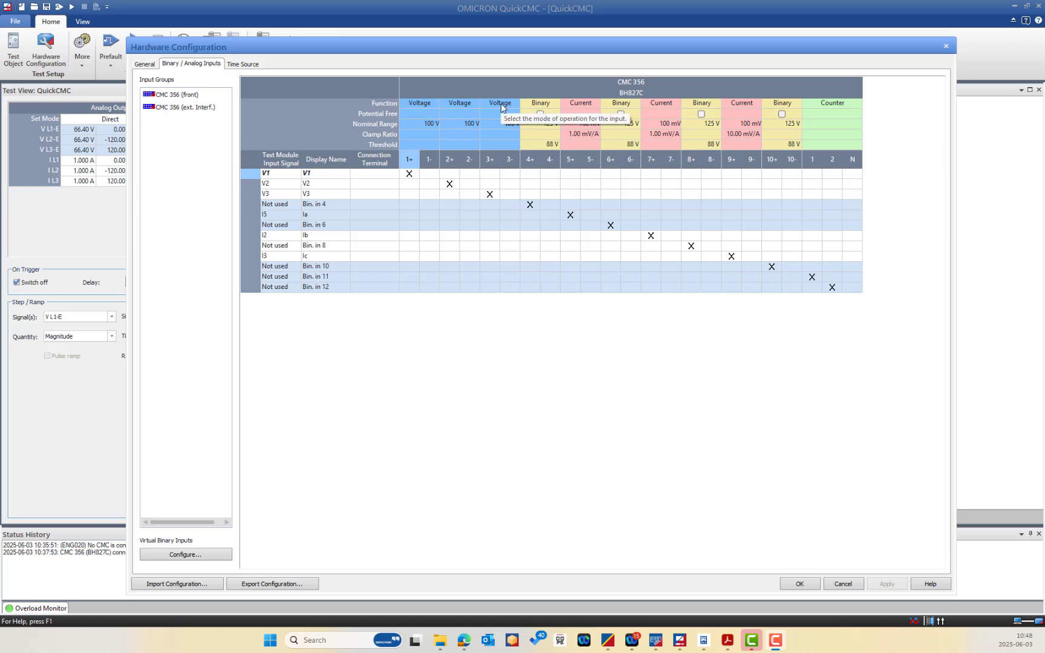
pyautogui.click(433, 125)
pyautogui.click(433, 125)
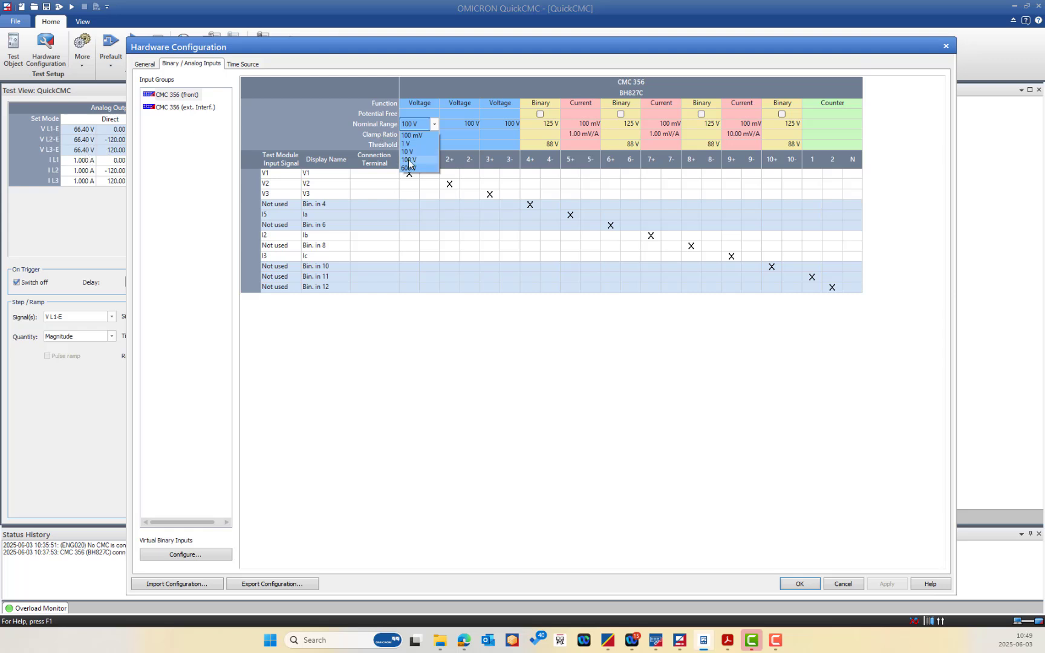
pyautogui.click(411, 361)
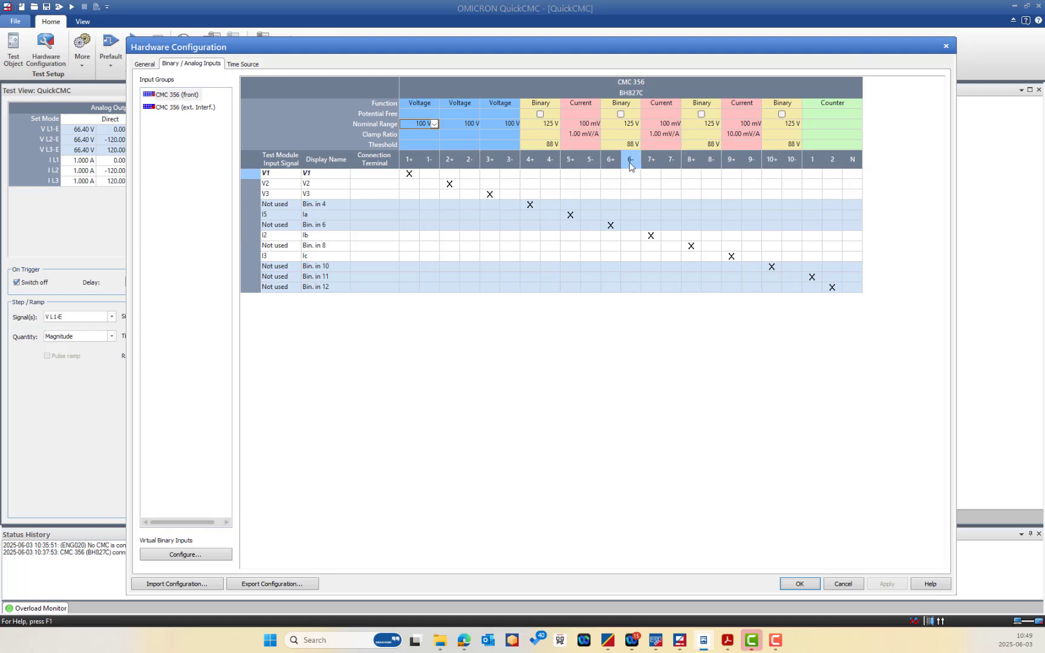
pyautogui.click(595, 103)
pyautogui.click(596, 121)
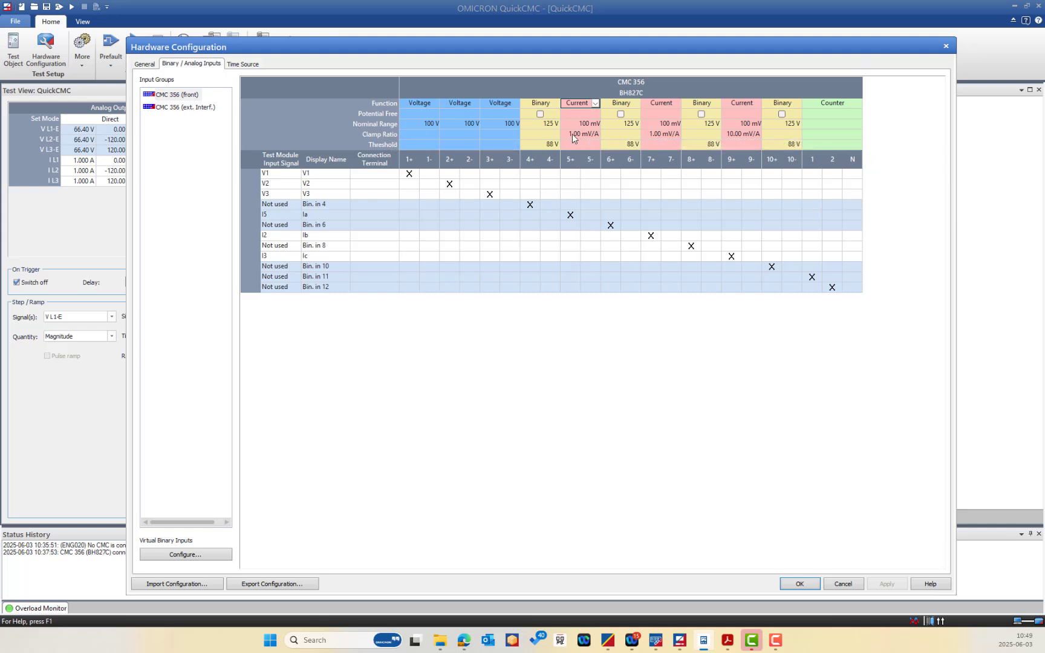
pyautogui.click(573, 136)
# - Keep current input 9 at the 100 mV nominal range with a 1.00 mV/A clamp ratio
pyautogui.click(731, 125)
pyautogui.click(756, 124)
pyautogui.click(748, 141)
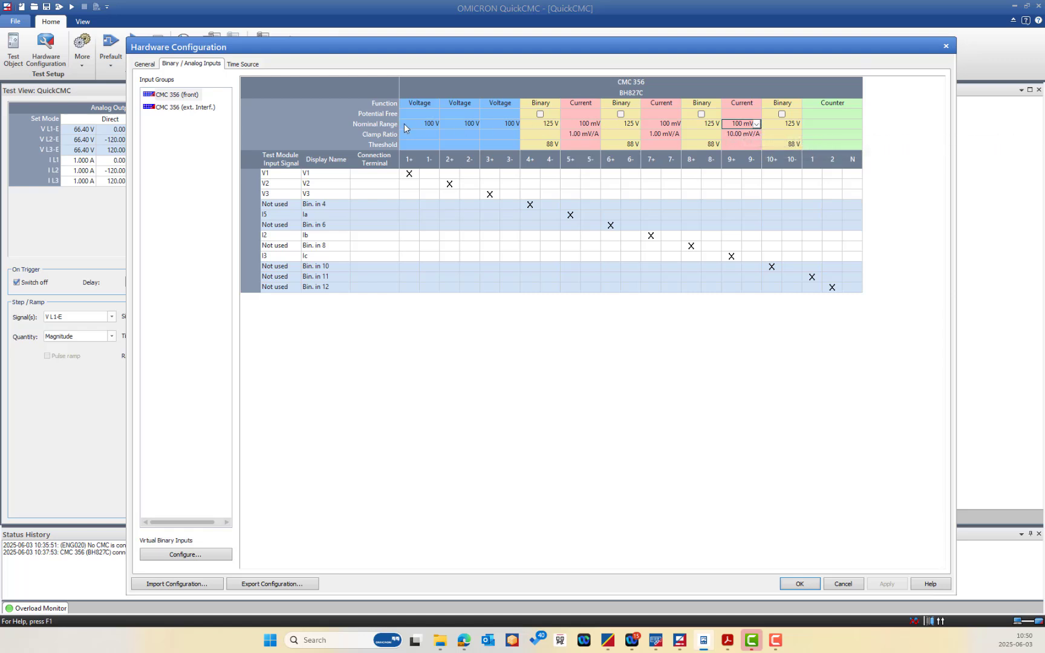
pyautogui.click(757, 124)
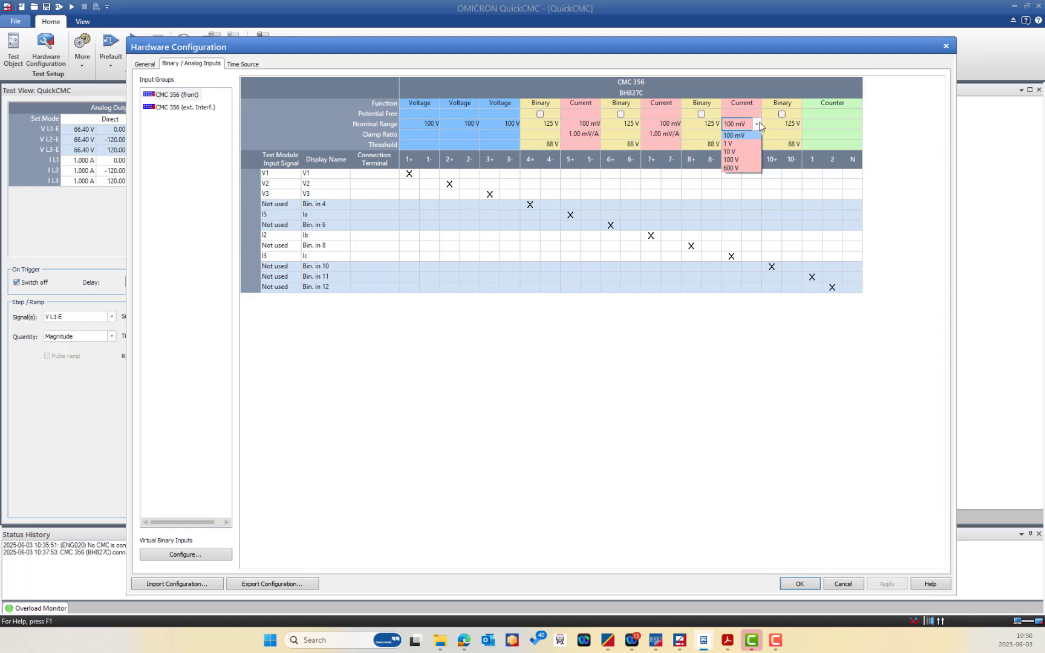
pyautogui.click(759, 125)
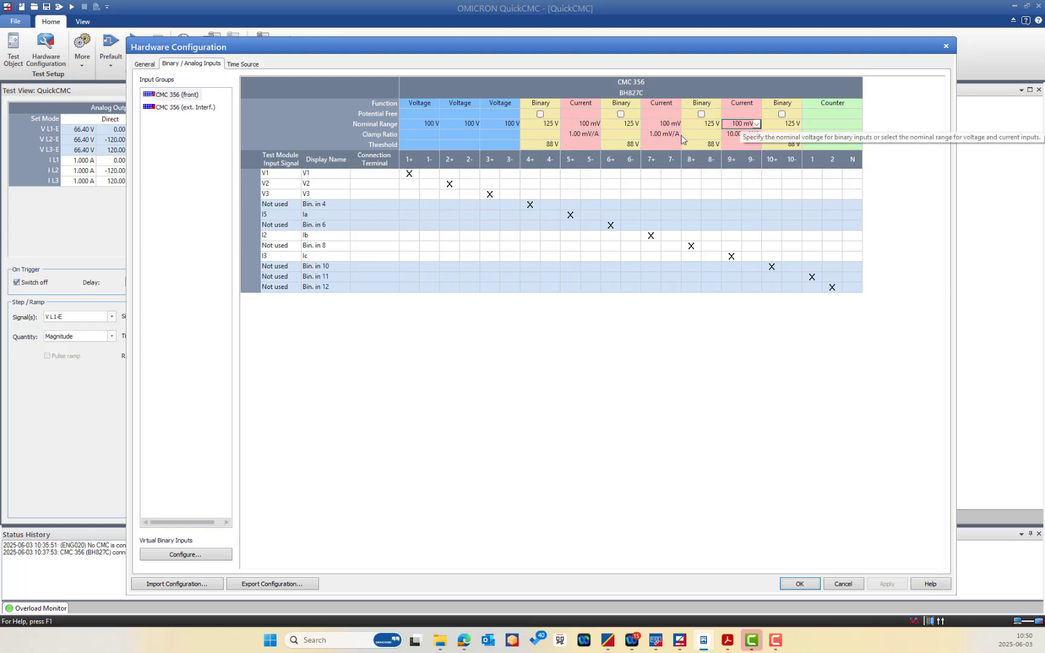
# - Keep input 5 at 100 mV and accept the hardware configuration
pyautogui.click(587, 124)
pyautogui.click(596, 125)
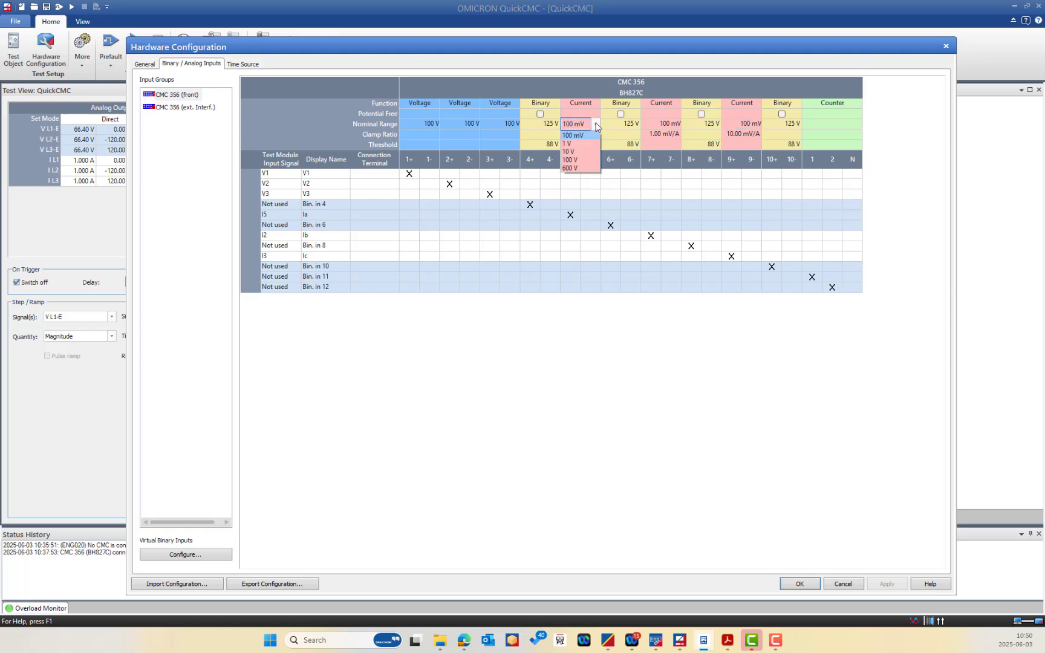
pyautogui.click(596, 125)
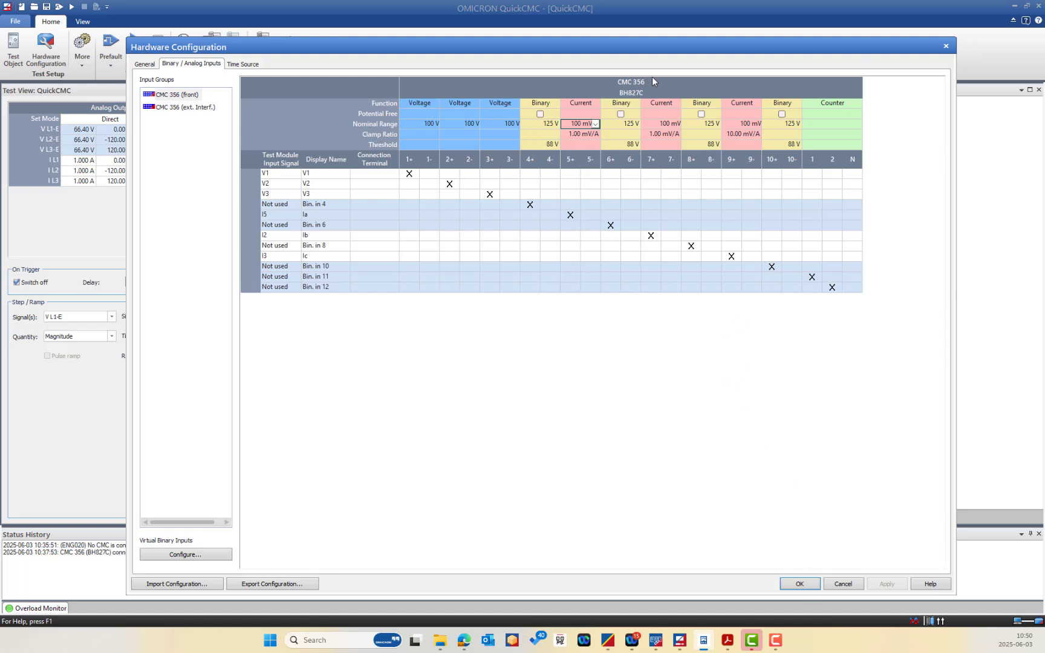
pyautogui.click(801, 585)
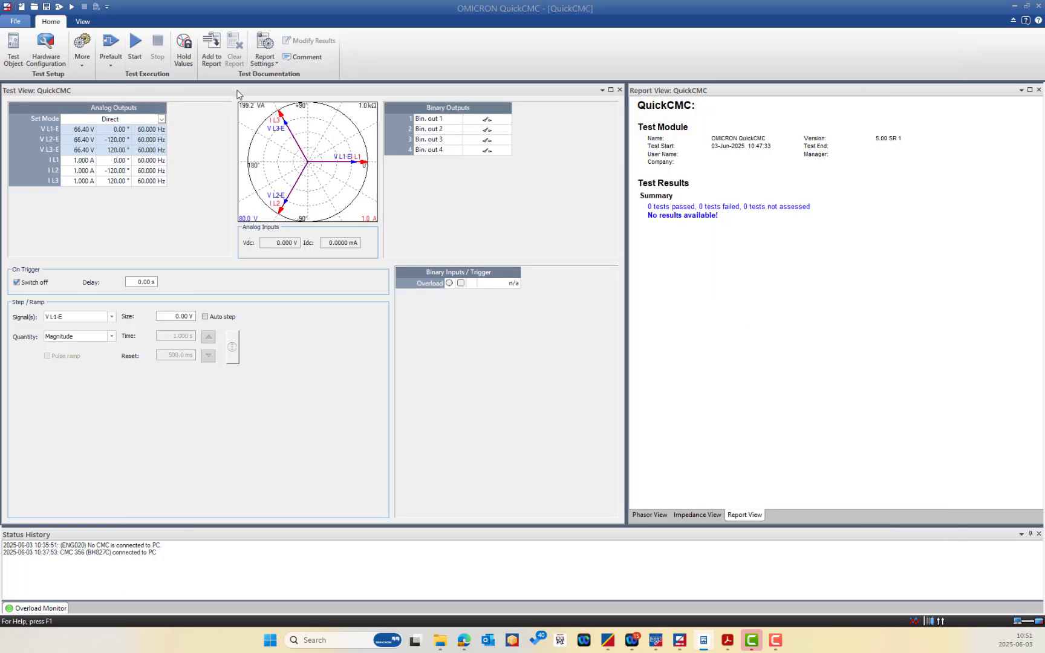
pyautogui.click(326, 6)
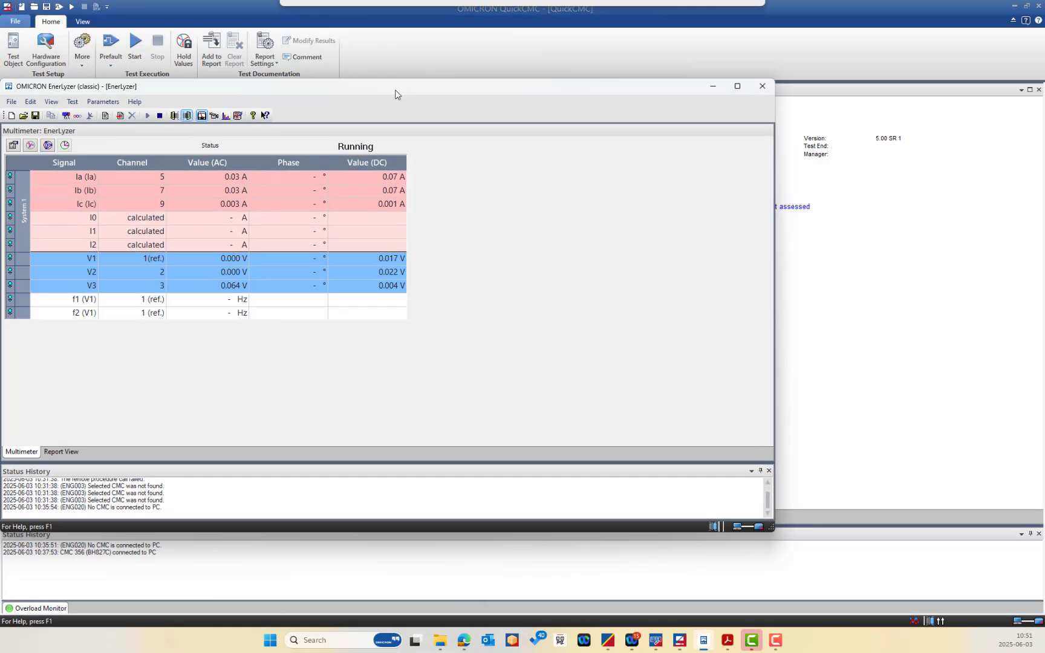
# - Open EnerLyzer's Multimeter Configuration and position its window for viewing
pyautogui.moveTo(397, 93); pyautogui.dragTo(547, 84)
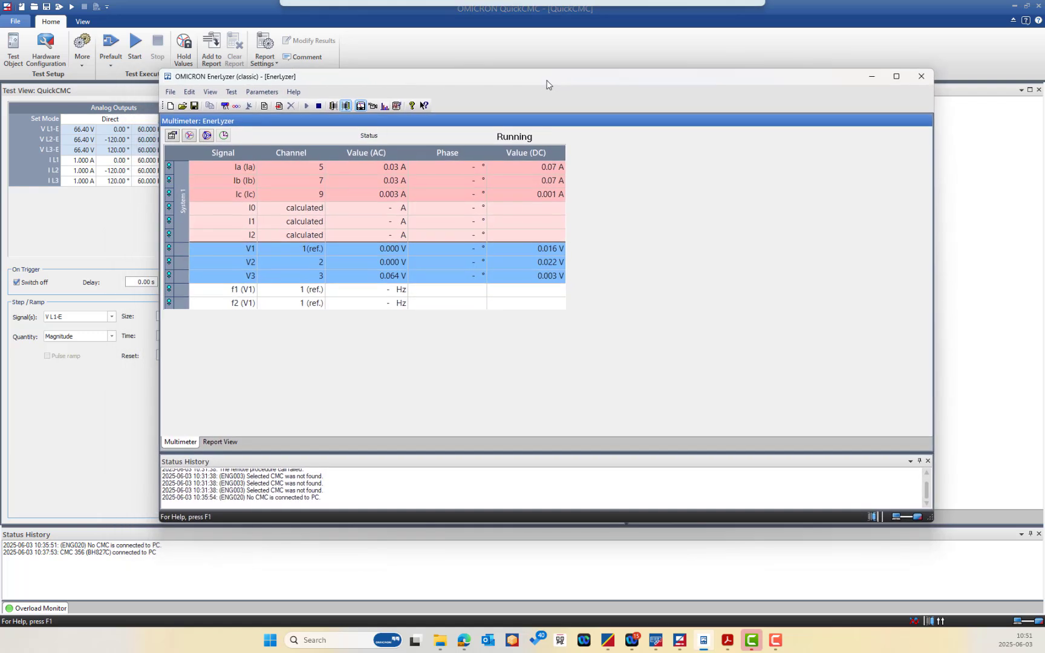
pyautogui.click(172, 135)
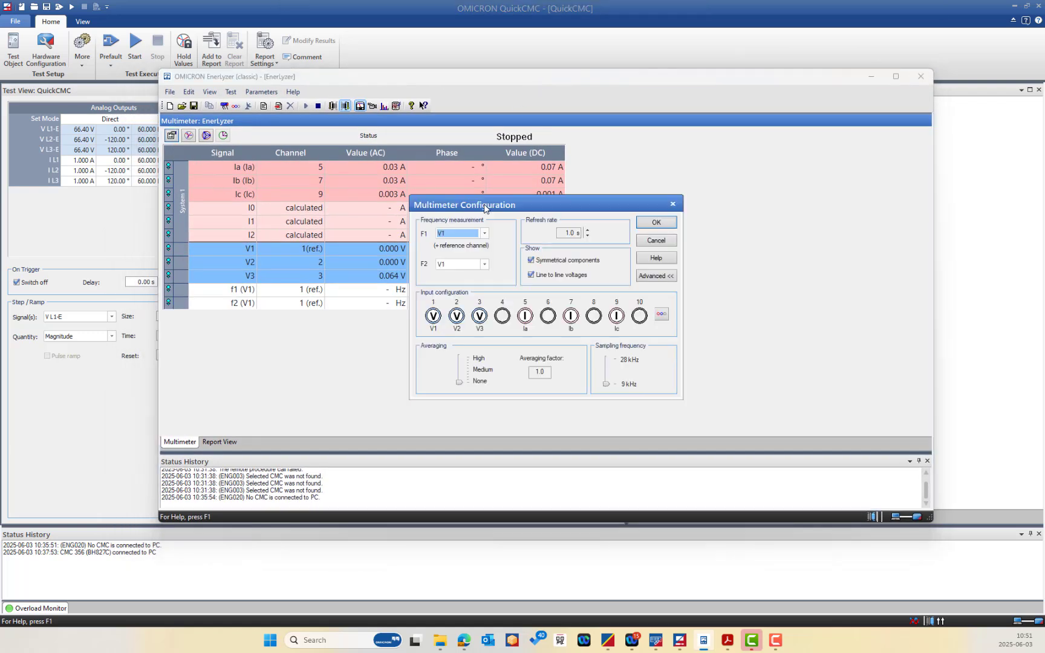
pyautogui.moveTo(484, 208); pyautogui.dragTo(497, 152)
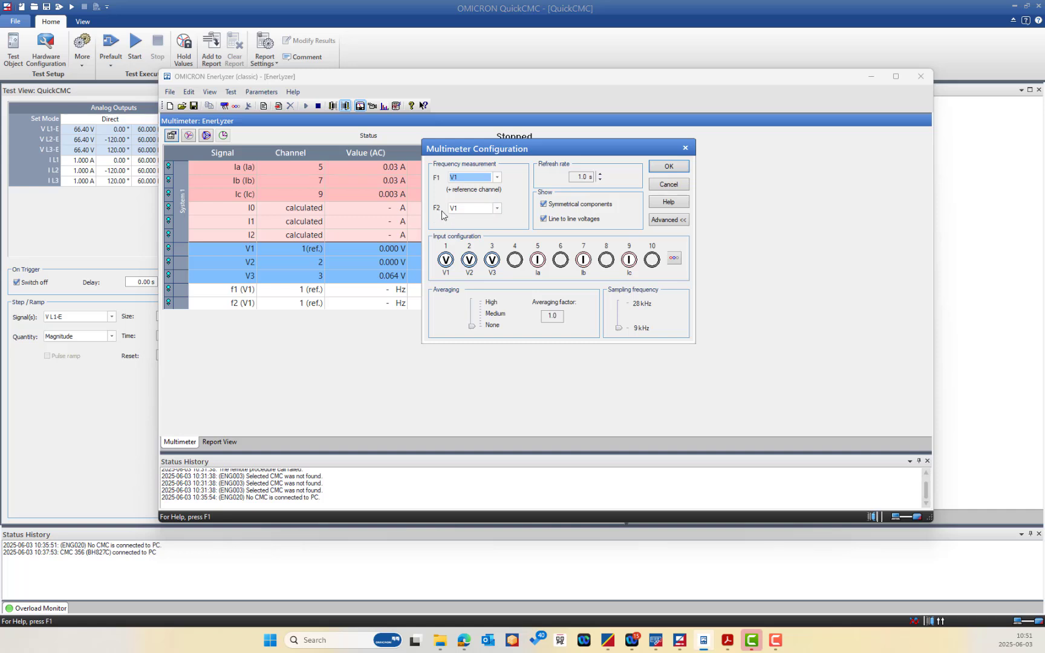
pyautogui.moveTo(548, 153); pyautogui.dragTo(590, 159)
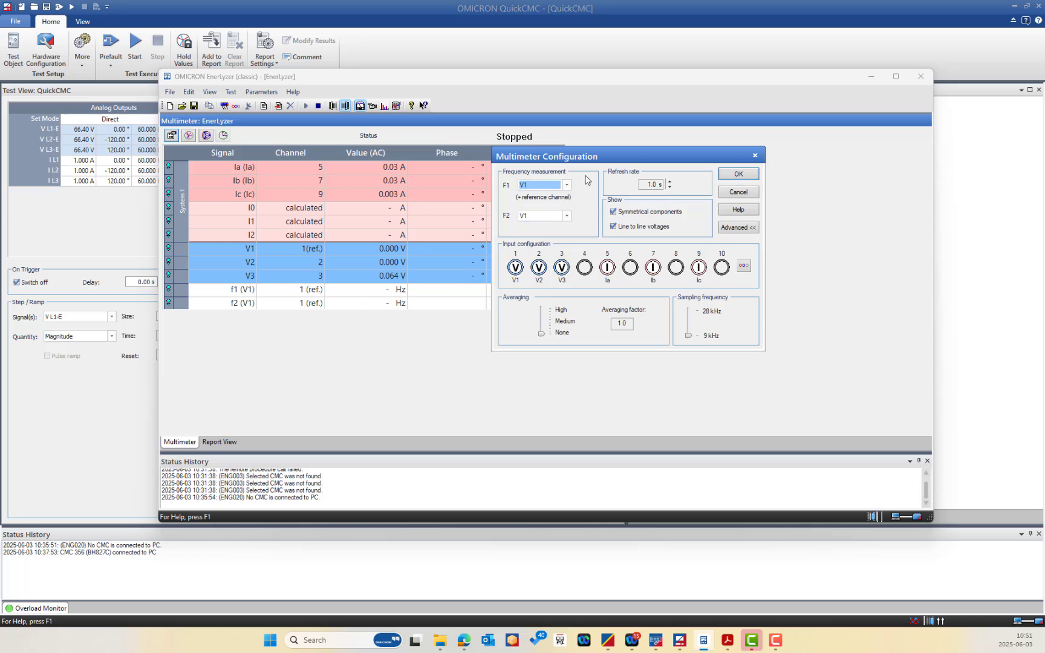
pyautogui.moveTo(603, 154); pyautogui.dragTo(596, 140)
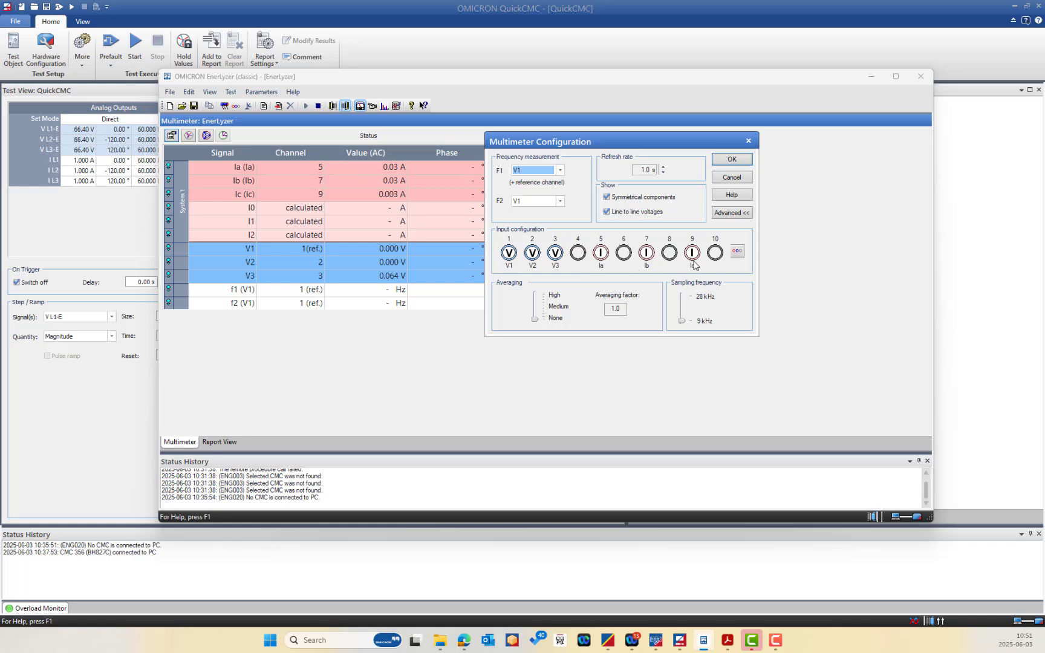
# - Review the settings of inputs 1 (V1), 5 (Ia) and 9 (Ic), then confirm Input Configuration
pyautogui.click(738, 252)
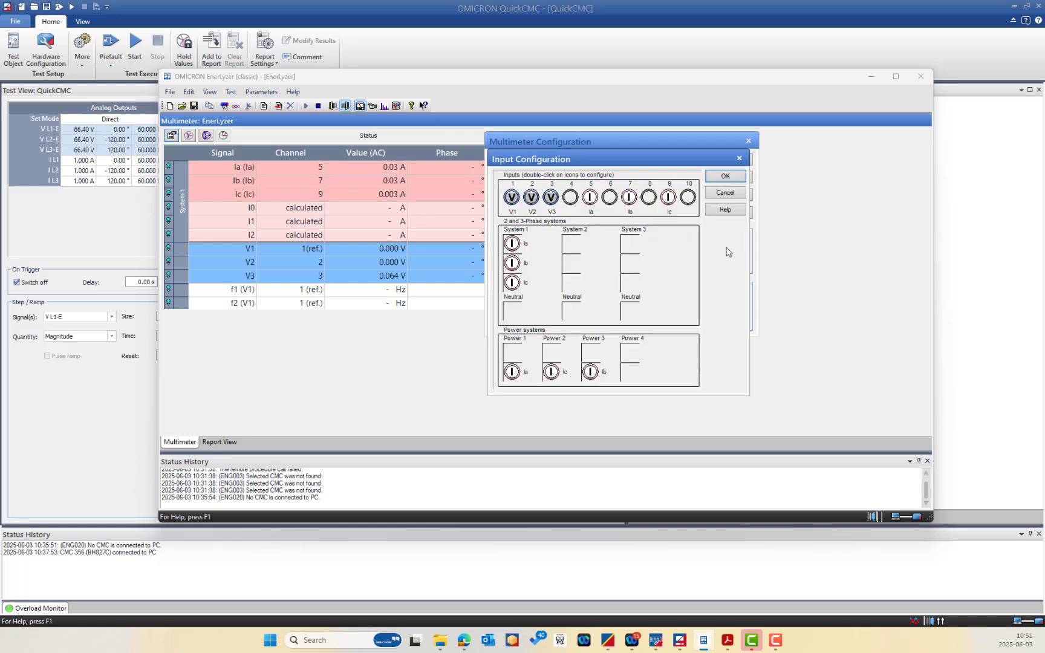
pyautogui.doubleClick(511, 199)
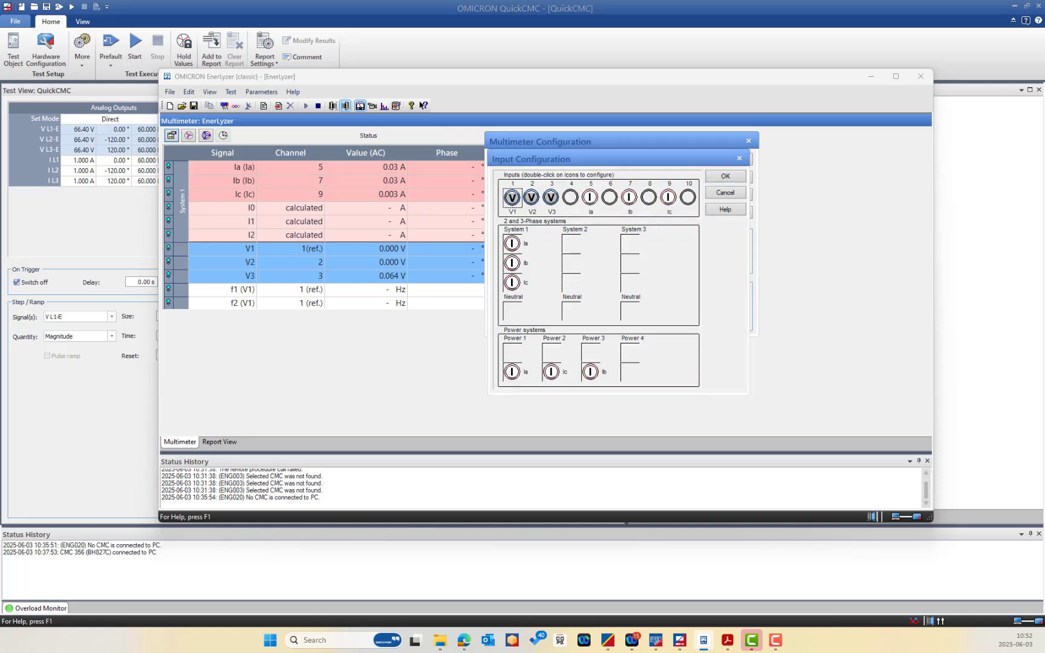
pyautogui.moveTo(205, 218); pyautogui.dragTo(405, 179)
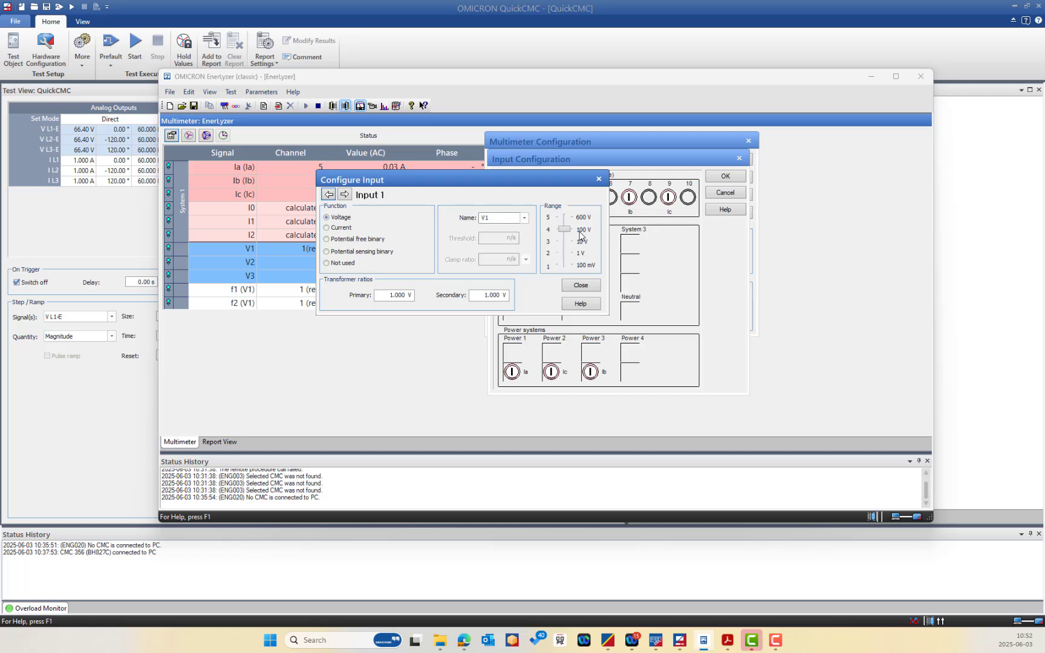
pyautogui.click(599, 179)
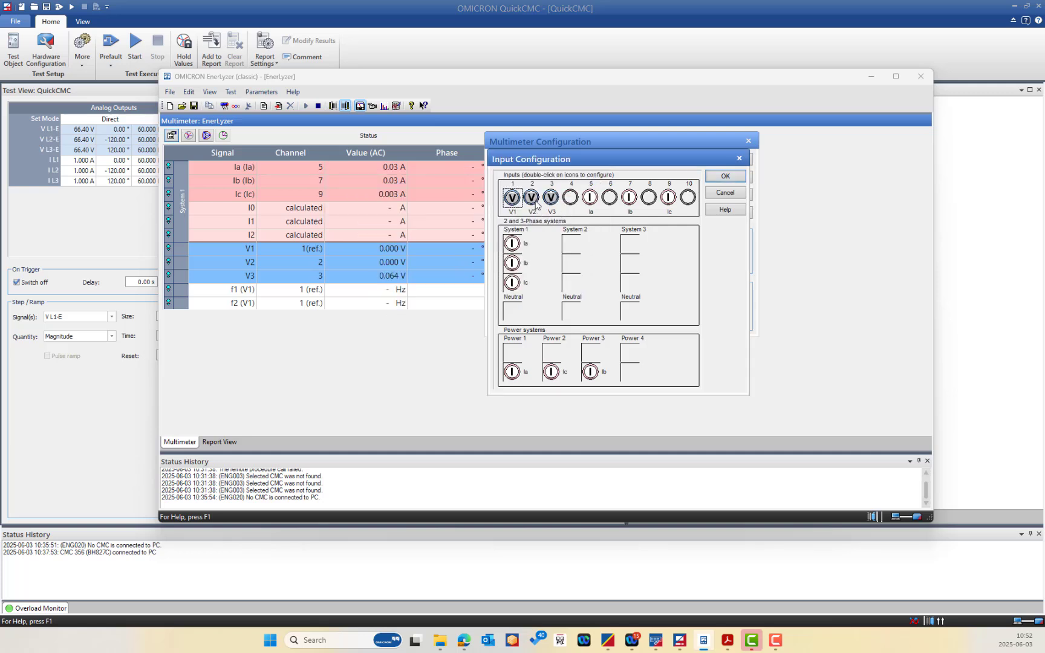
pyautogui.doubleClick(590, 197)
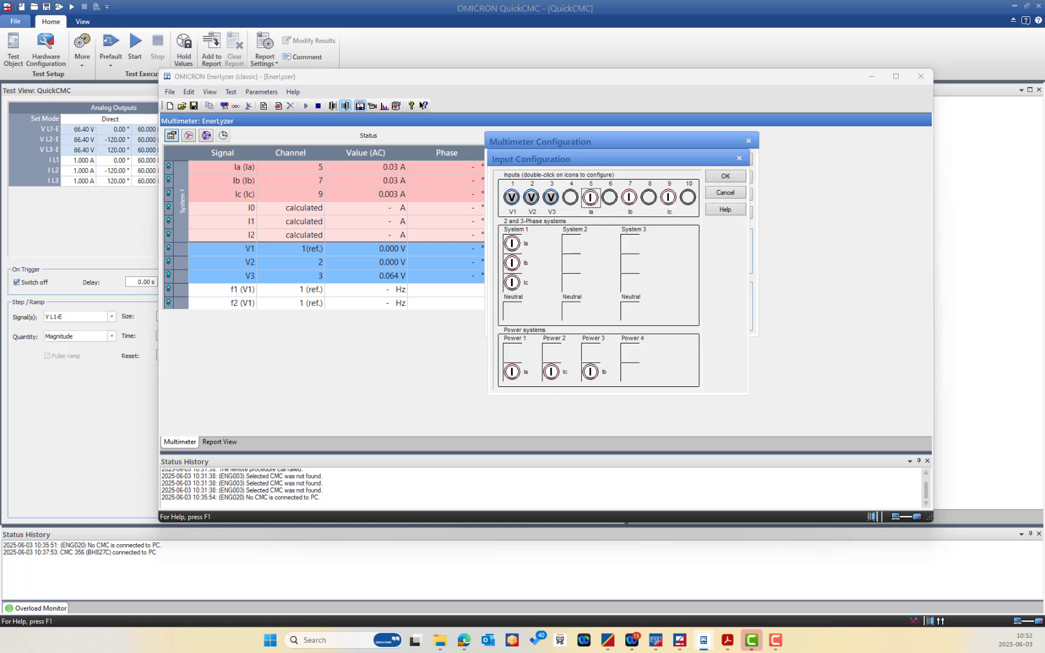
pyautogui.moveTo(468, 433); pyautogui.dragTo(439, 231)
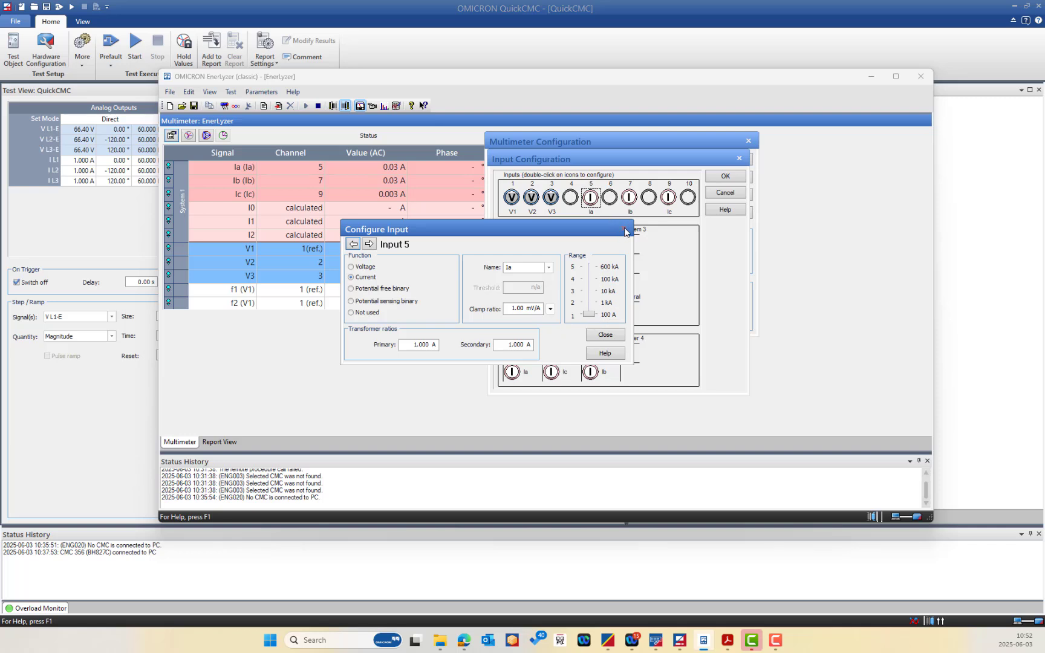
pyautogui.click(623, 231)
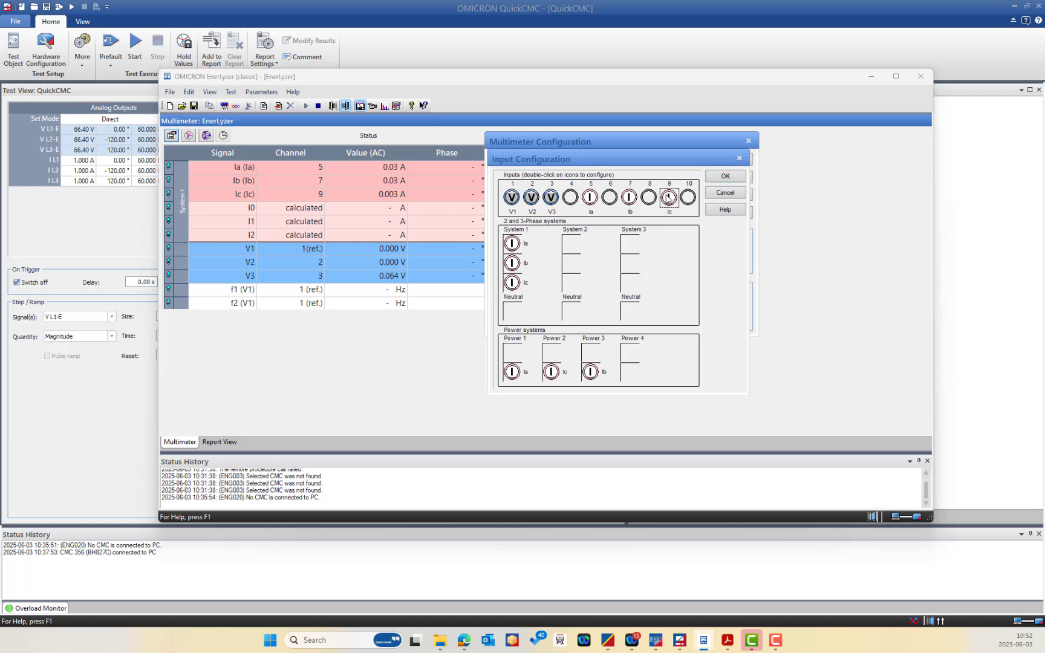
pyautogui.doubleClick(667, 198)
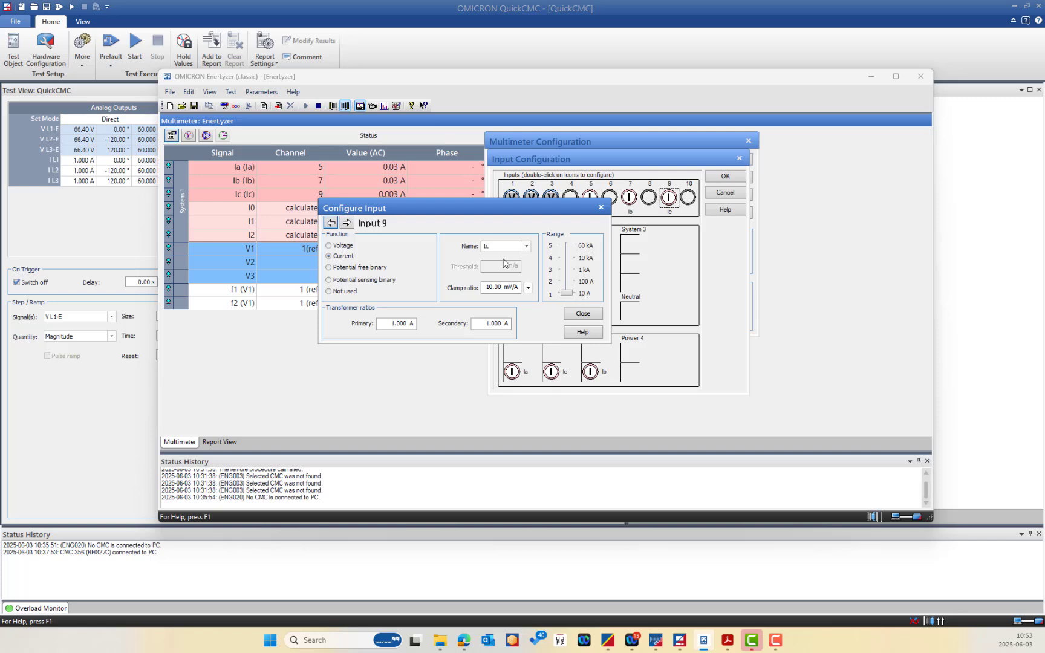
pyautogui.click(583, 314)
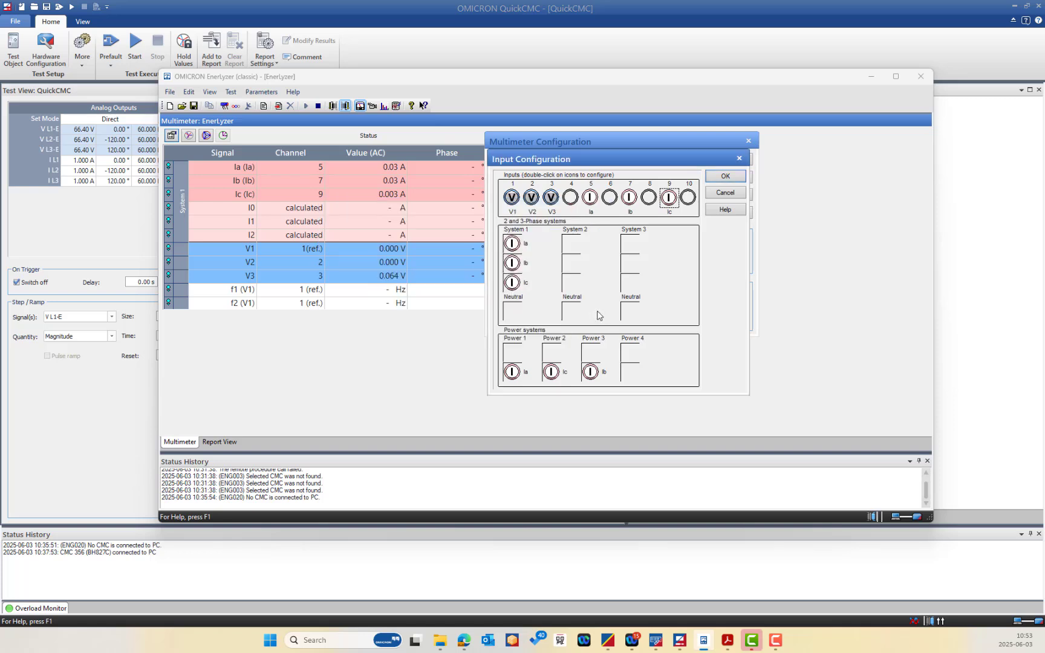
pyautogui.click(725, 176)
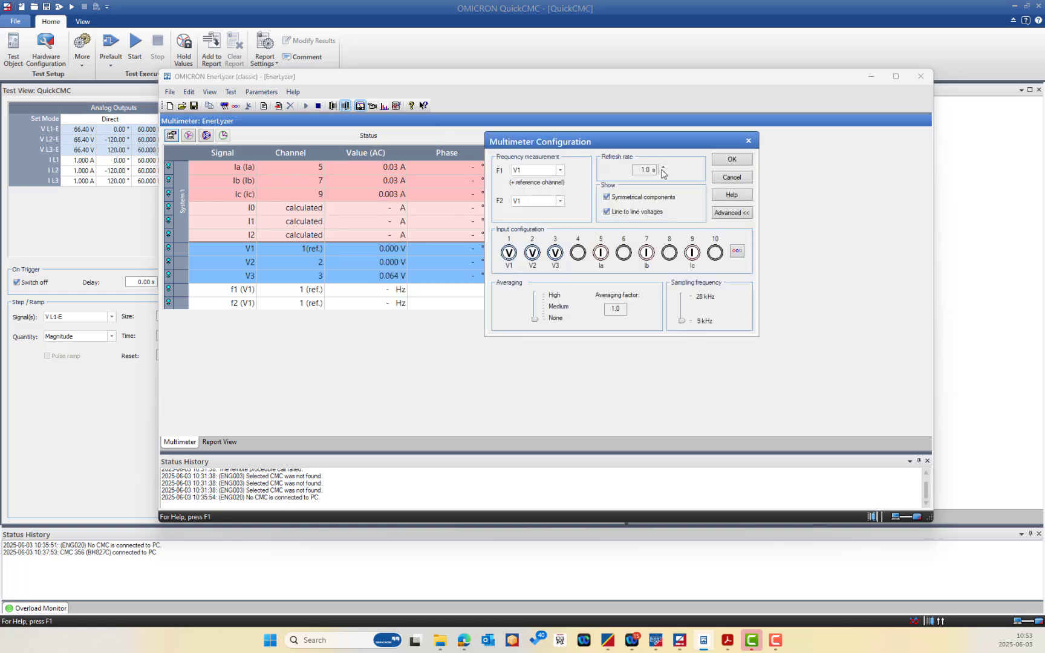
# - Start the multimeter with the new inputs and shift EnerLyzer to reveal QuickCMC
pyautogui.click(731, 161)
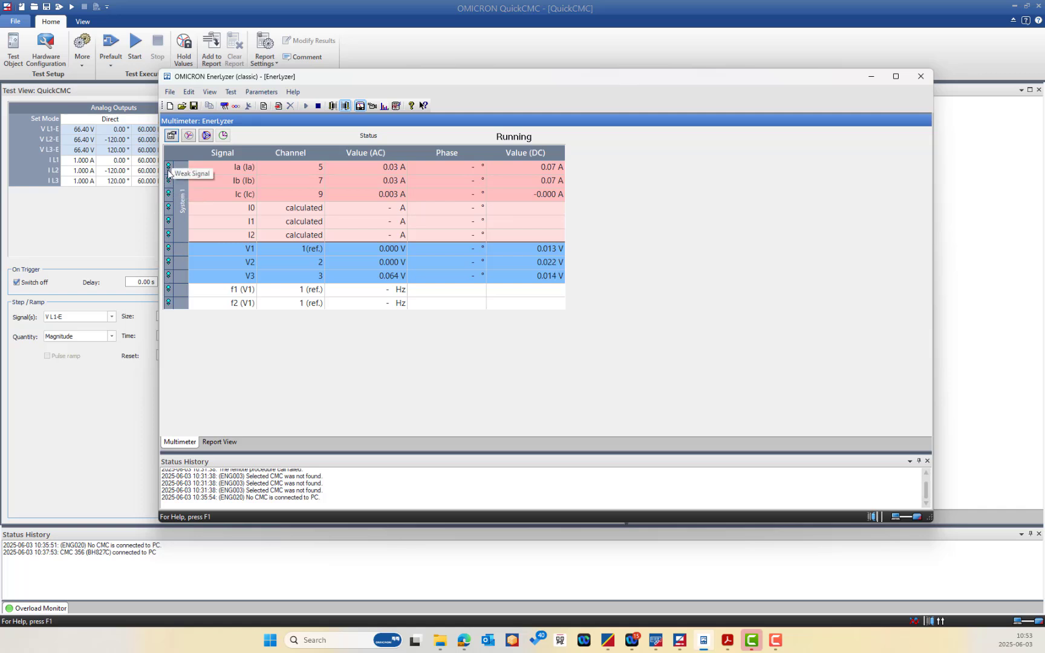
pyautogui.moveTo(322, 77); pyautogui.dragTo(336, 132)
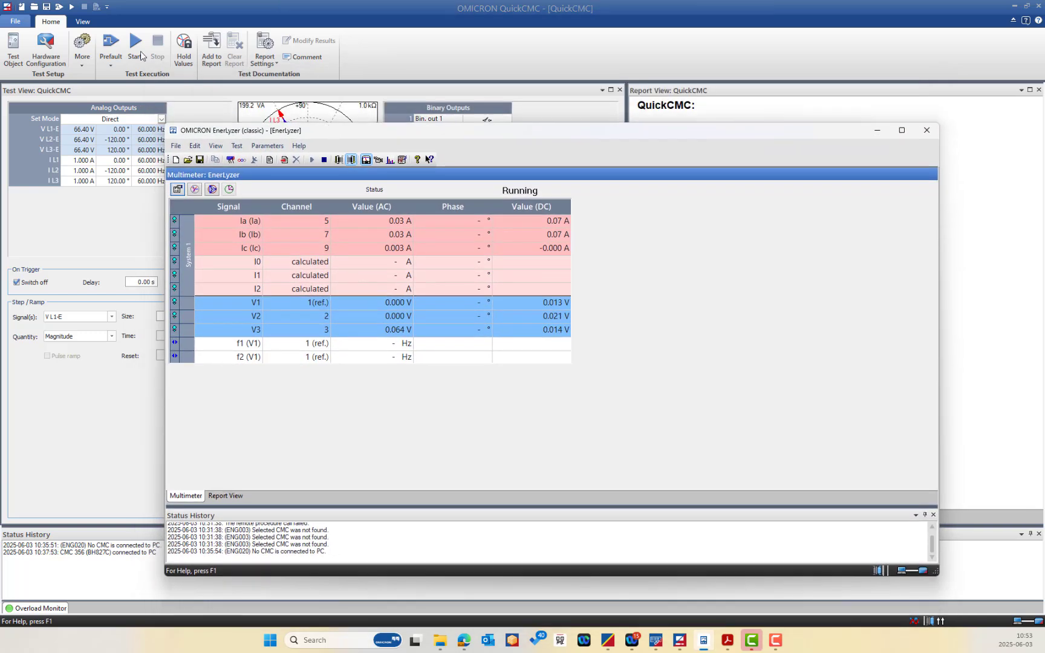
pyautogui.click(137, 49)
# - Start QuickCMC's outputs and check EnerLyzer reads about 66.4 V and 1 A at 60 Hz
pyautogui.click(136, 48)
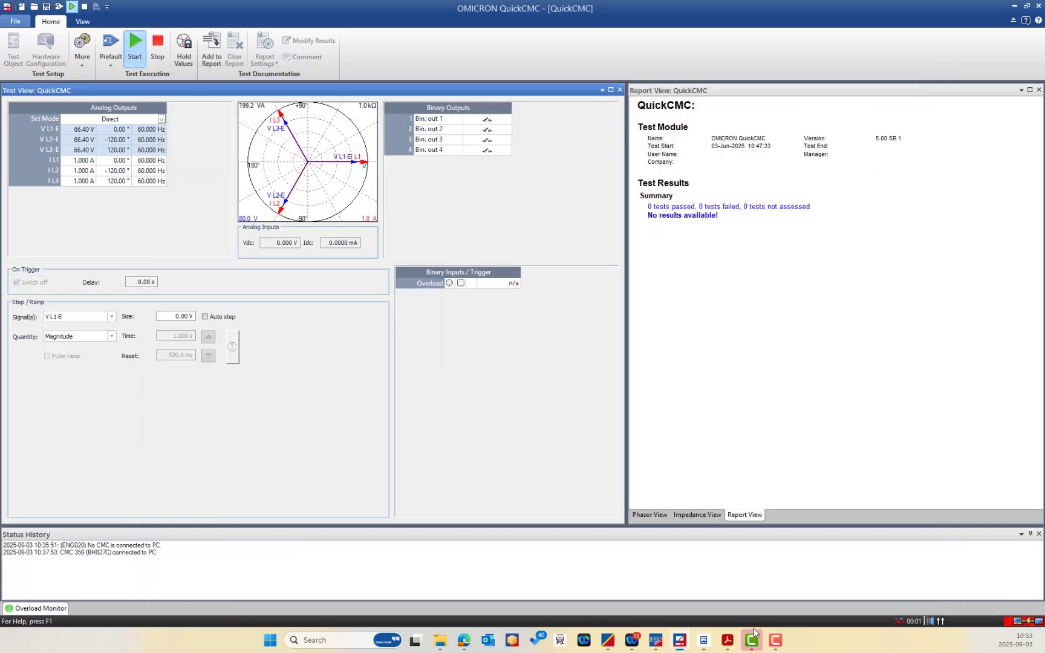
pyautogui.moveTo(686, 648)
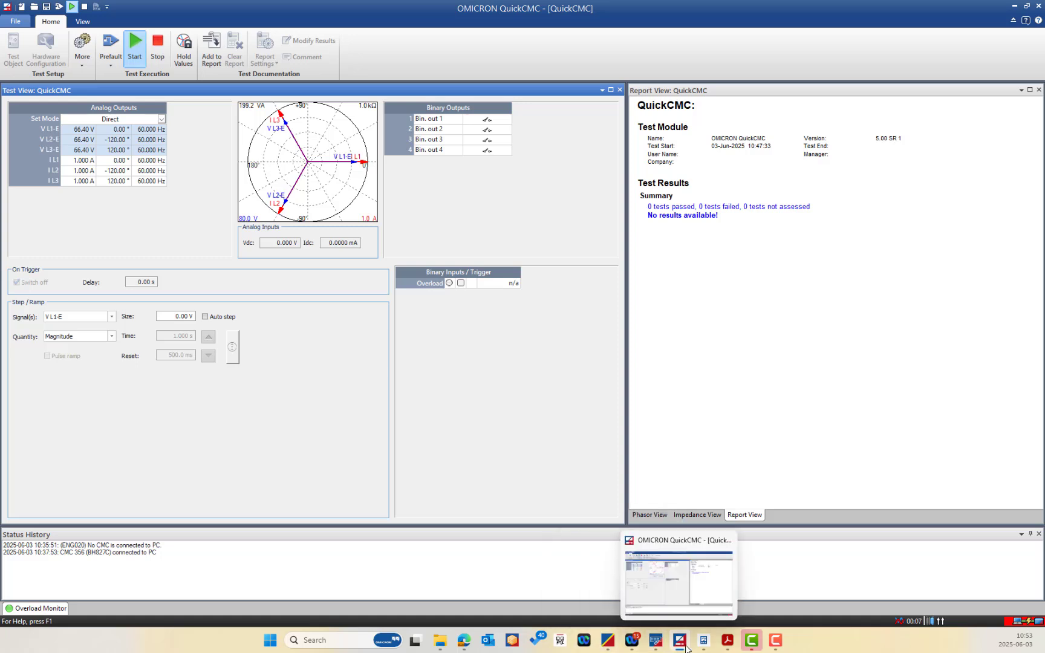
pyautogui.click(703, 640)
pyautogui.moveTo(549, 109); pyautogui.dragTo(547, 111)
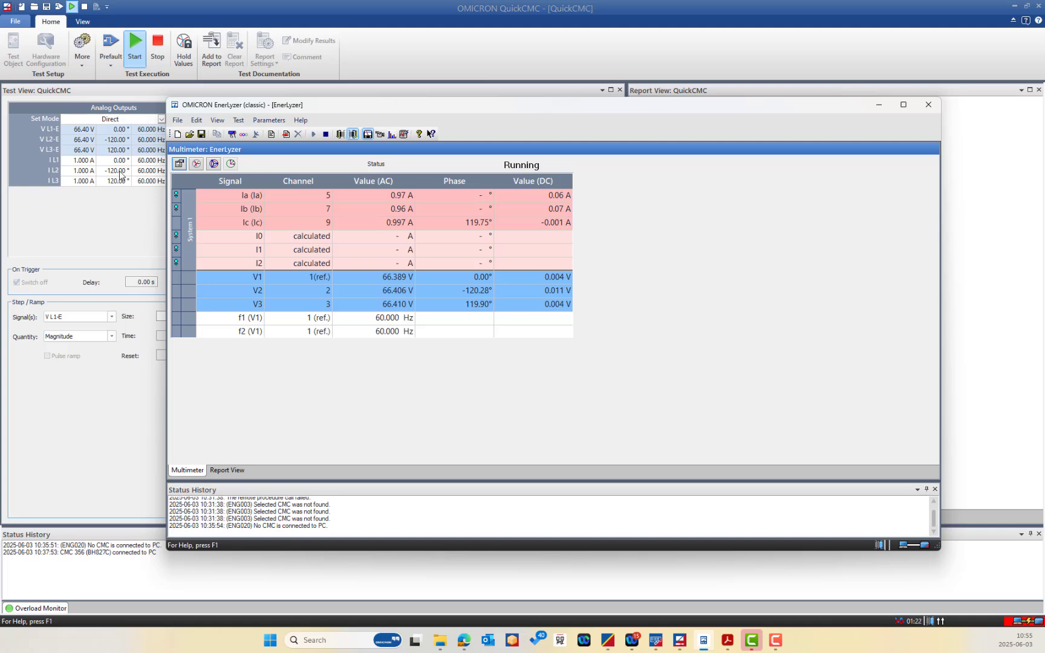
# - Set I L1 to 1.99 A and check the Ia reading in EnerLyzer
pyautogui.click(86, 167)
pyautogui.click(77, 160)
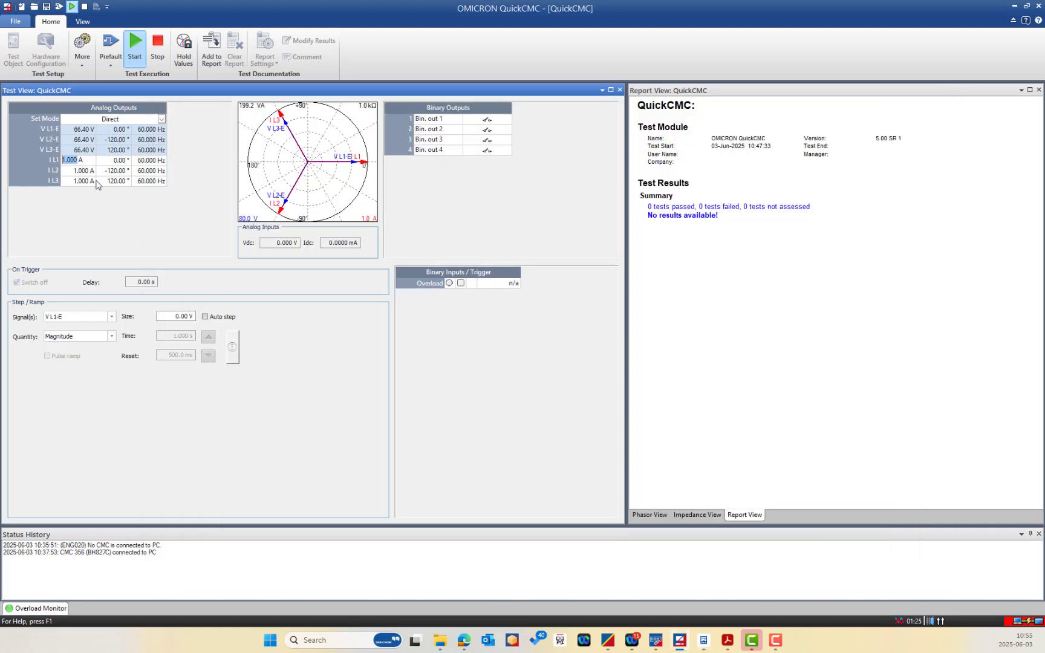
pyautogui.write('1.99')
pyautogui.press('Tab')
pyautogui.click(708, 594)
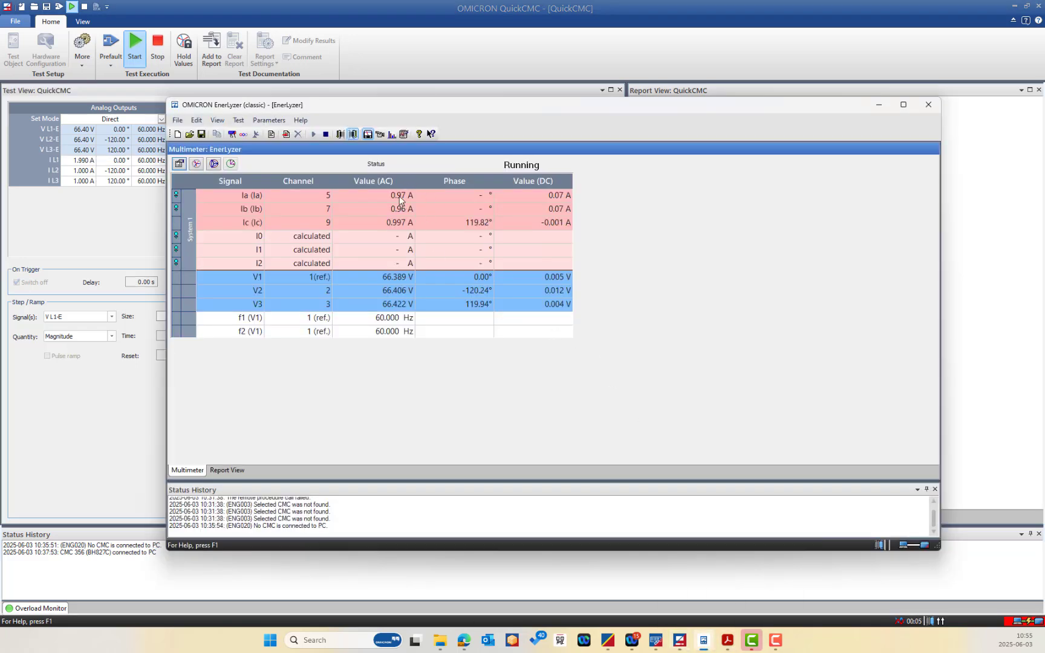
pyautogui.moveTo(458, 107); pyautogui.dragTo(475, 110)
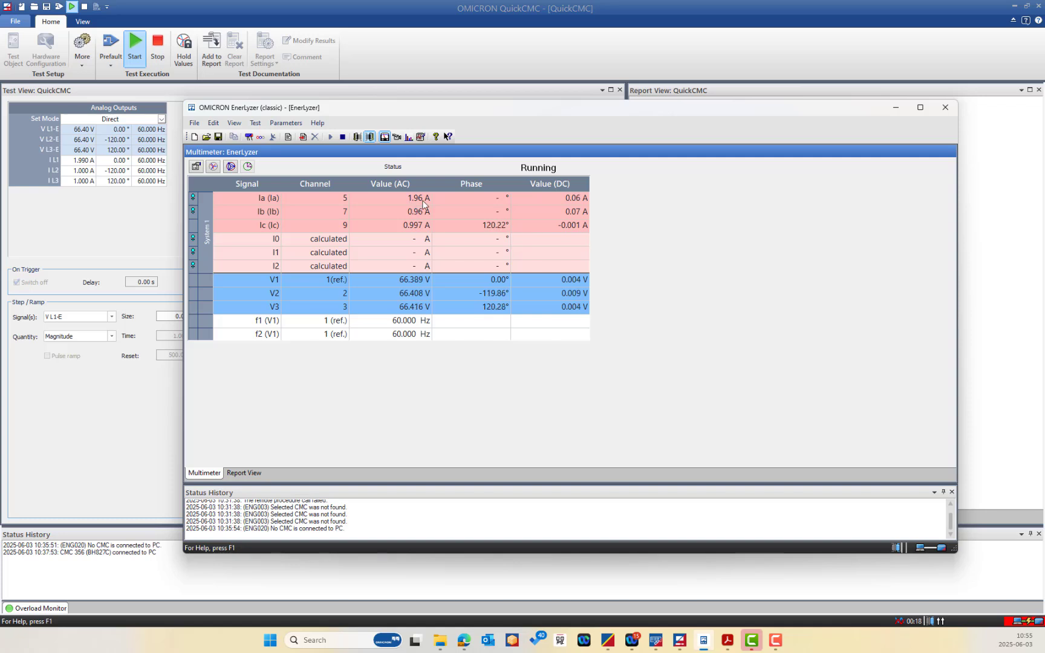
# - Change I L1 to 2.1 A and read the new Ia value in EnerLyzer
pyautogui.click(87, 162)
pyautogui.moveTo(82, 160); pyautogui.dragTo(58, 160)
pyautogui.write('2.1')
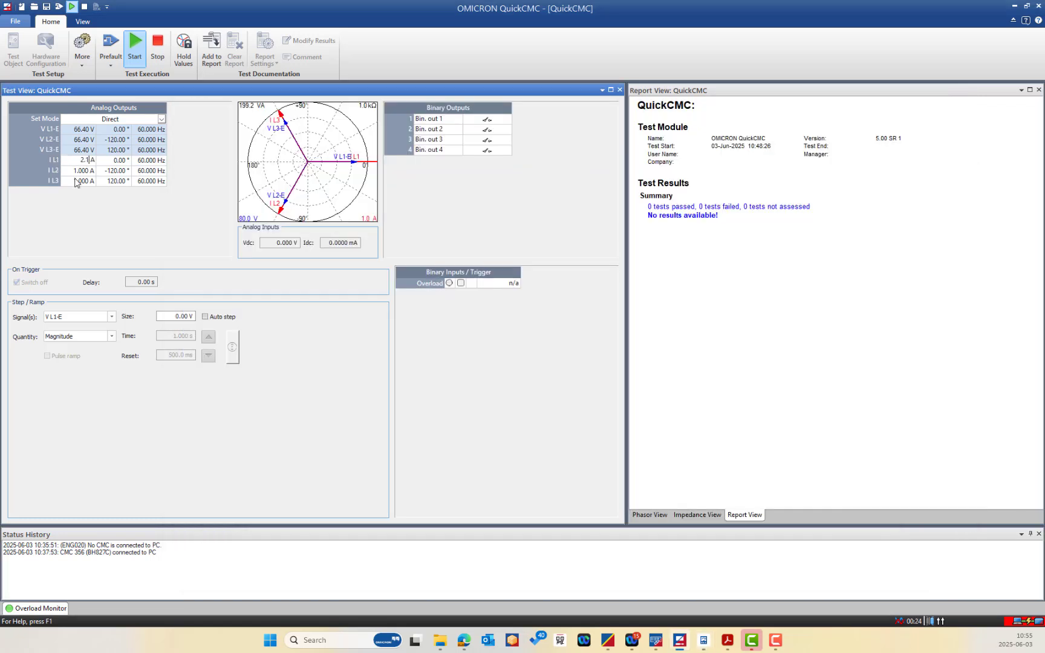
pyautogui.press('Tab')
pyautogui.click(703, 639)
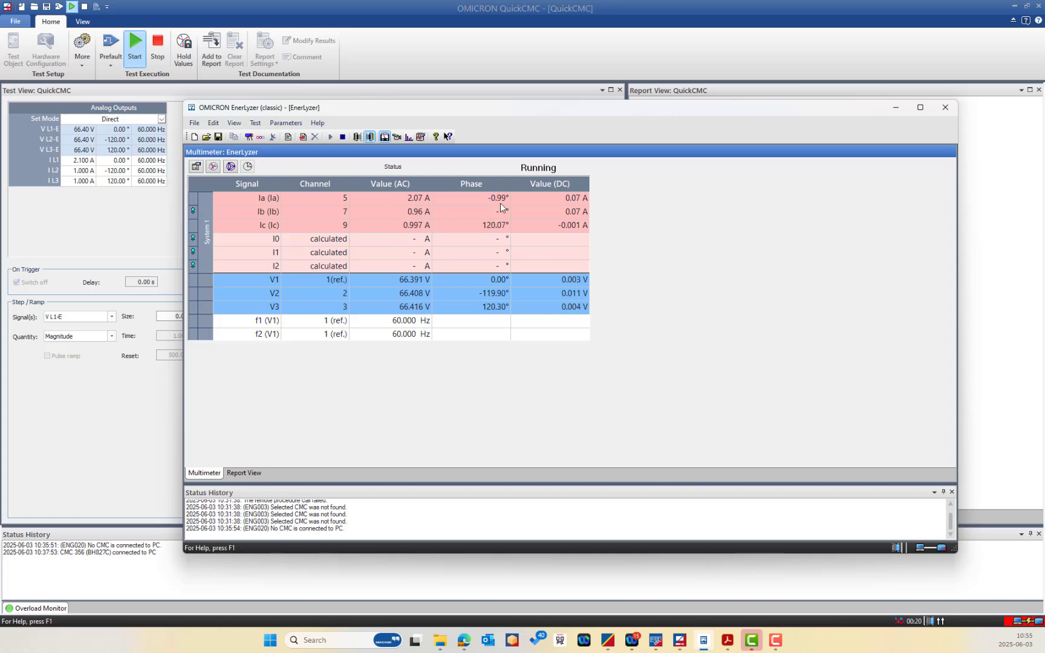
# - Enter 2.01 as the I L2 magnitude and compare the readings in EnerLyzer
pyautogui.click(48, 179)
pyautogui.click(75, 170)
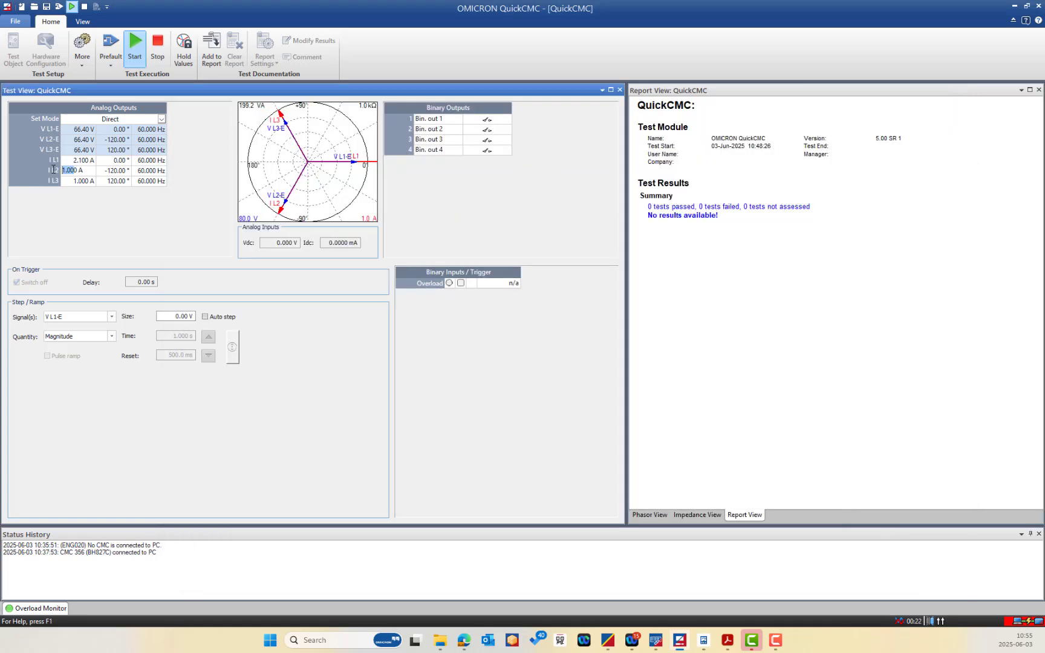
pyautogui.write('2.0')
pyautogui.write('1')
pyautogui.press('Tab')
pyautogui.click(703, 578)
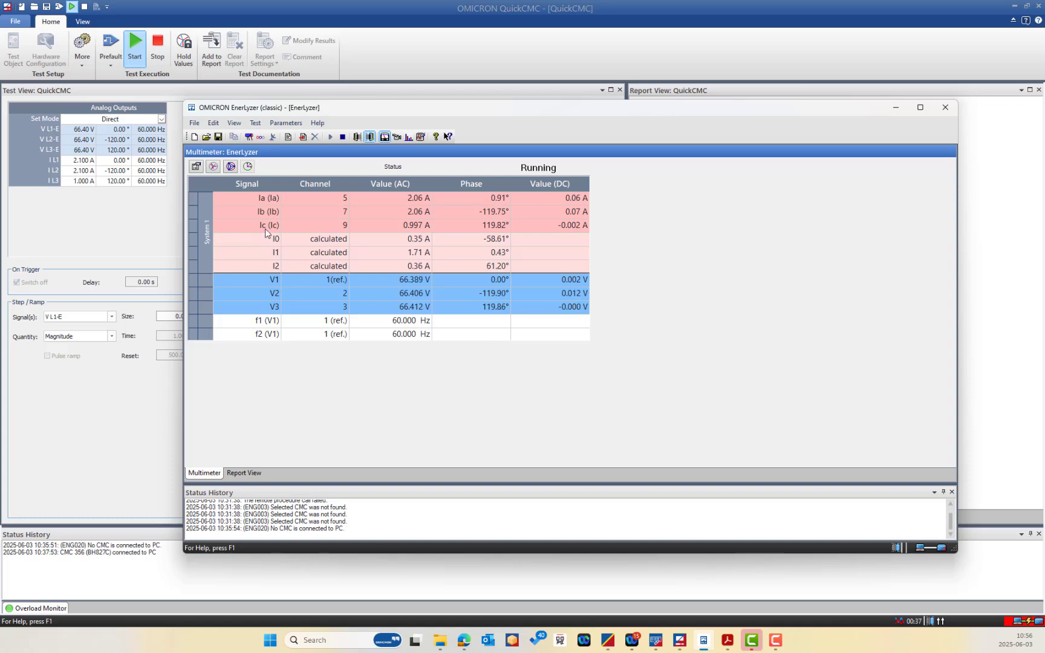
# - Set I L3 to 190.0 mA and check the Ic reading in EnerLyzer
pyautogui.click(85, 180)
pyautogui.write('0.1')
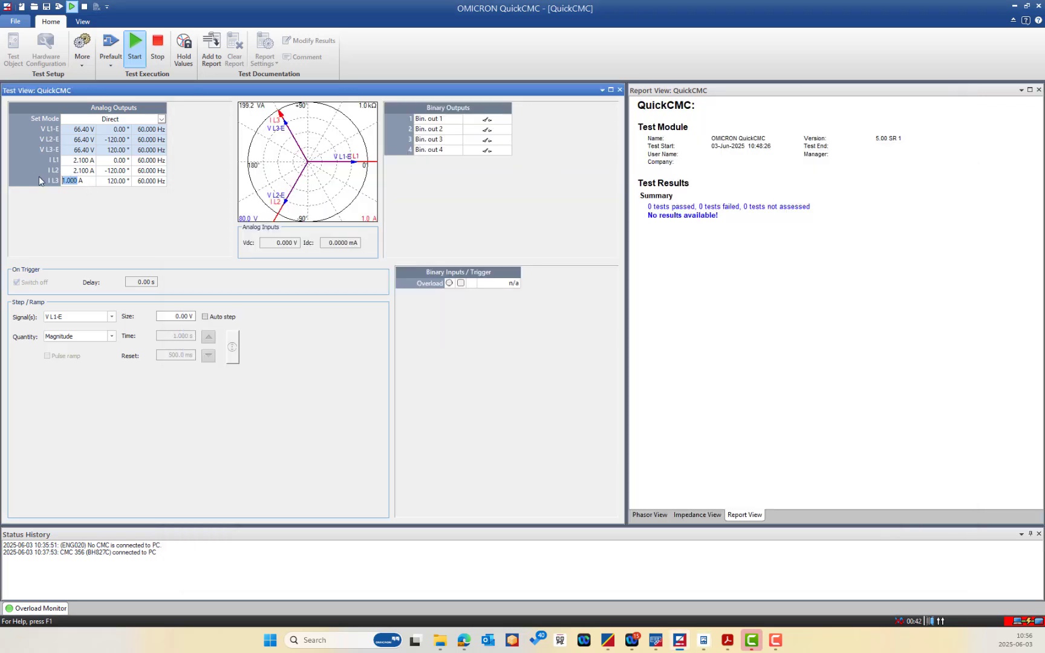
pyautogui.write('9')
pyautogui.press('Tab')
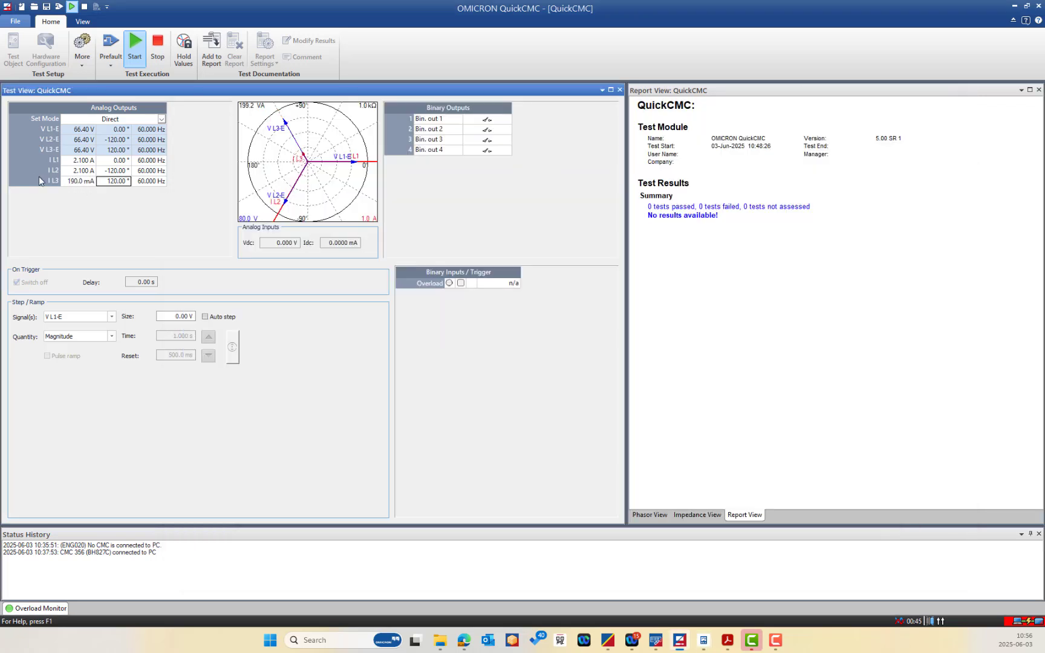
pyautogui.click(703, 639)
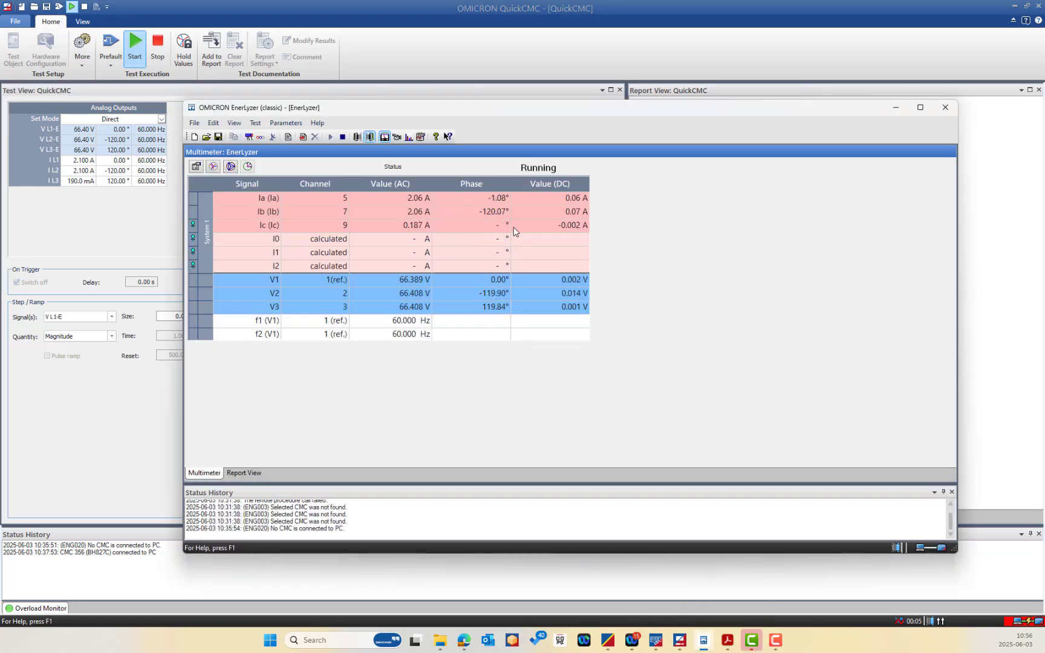
pyautogui.moveTo(193, 225)
# - Raise I L3 to 210.0 mA, confirm about 0.207 A on Ic, and open the EnerLyzer manual
pyautogui.click(82, 181)
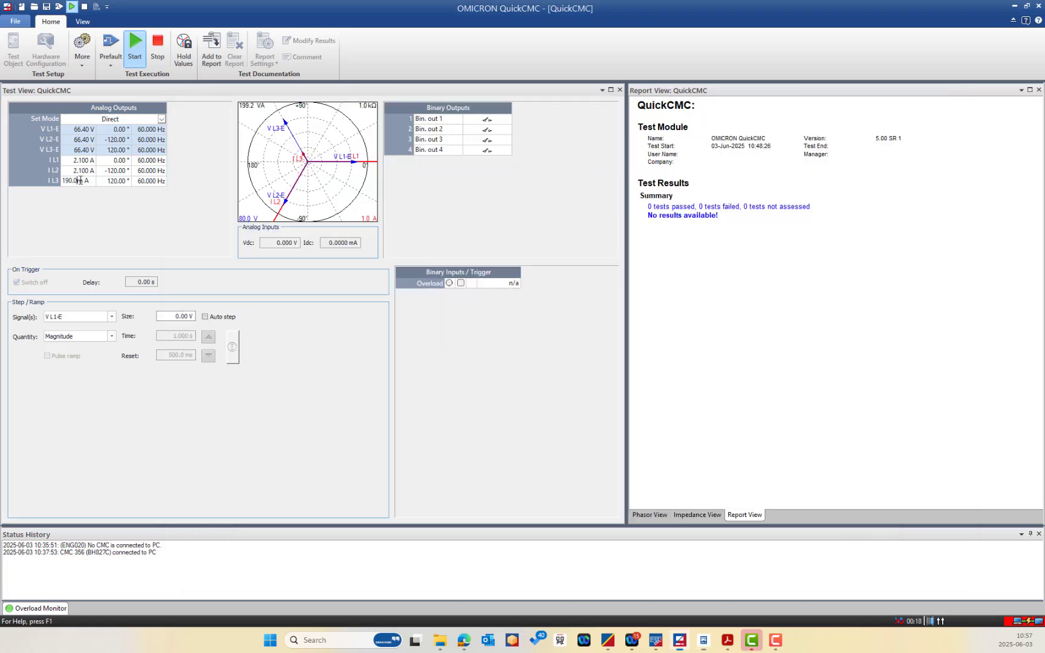
pyautogui.moveTo(76, 181); pyautogui.dragTo(47, 179)
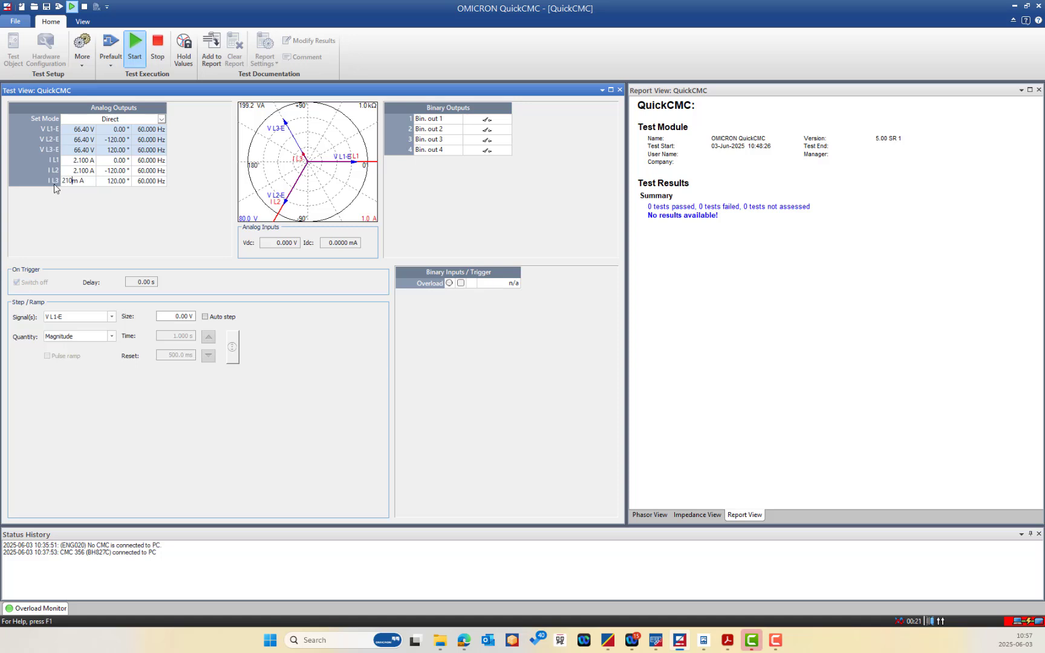
pyautogui.press('Tab')
pyautogui.click(703, 639)
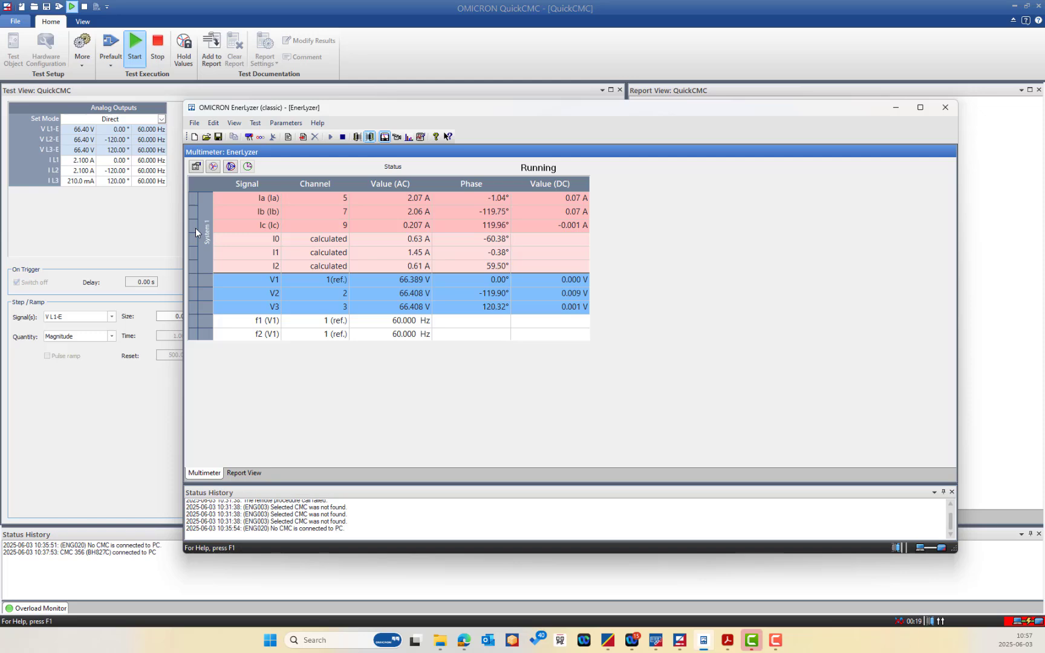
pyautogui.moveTo(556, 110); pyautogui.dragTo(518, 110)
pyautogui.click(728, 641)
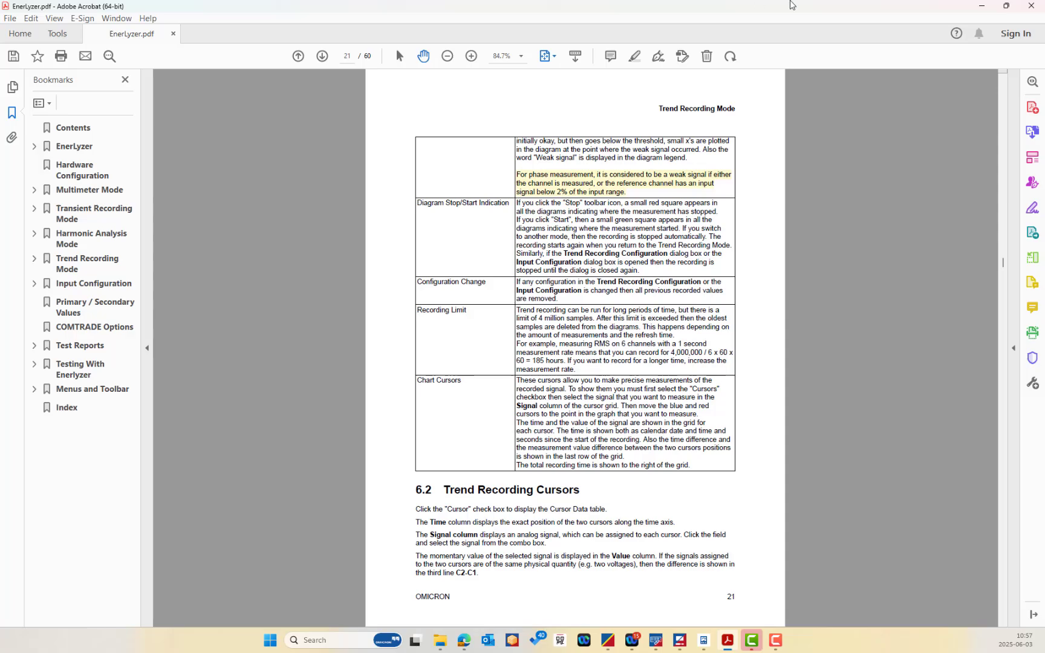
# - Minimize the Acrobat manual to return to EnerLyzer's readings of 2.07, 2.06 and 0.207 A
pyautogui.click(982, 8)
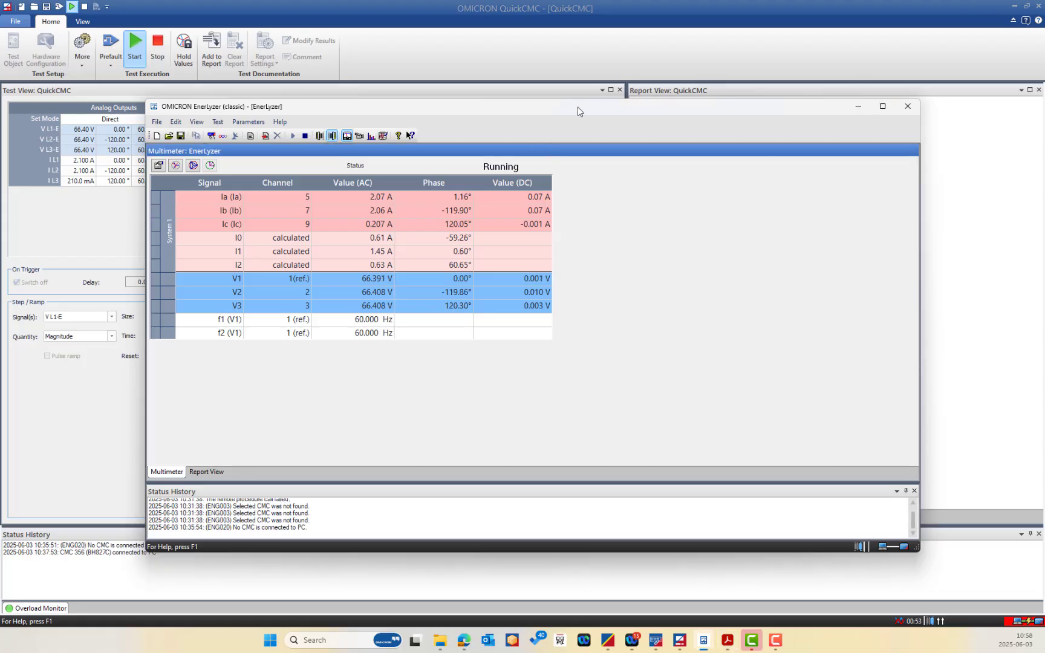
# - Nudge the EnerLyzer multimeter window up and to the left
pyautogui.moveTo(582, 114)
pyautogui.mouseDown()
pyautogui.moveTo(566, 110)
pyautogui.moveTo(578, 118)
pyautogui.moveTo(572, 94)
pyautogui.mouseUp()
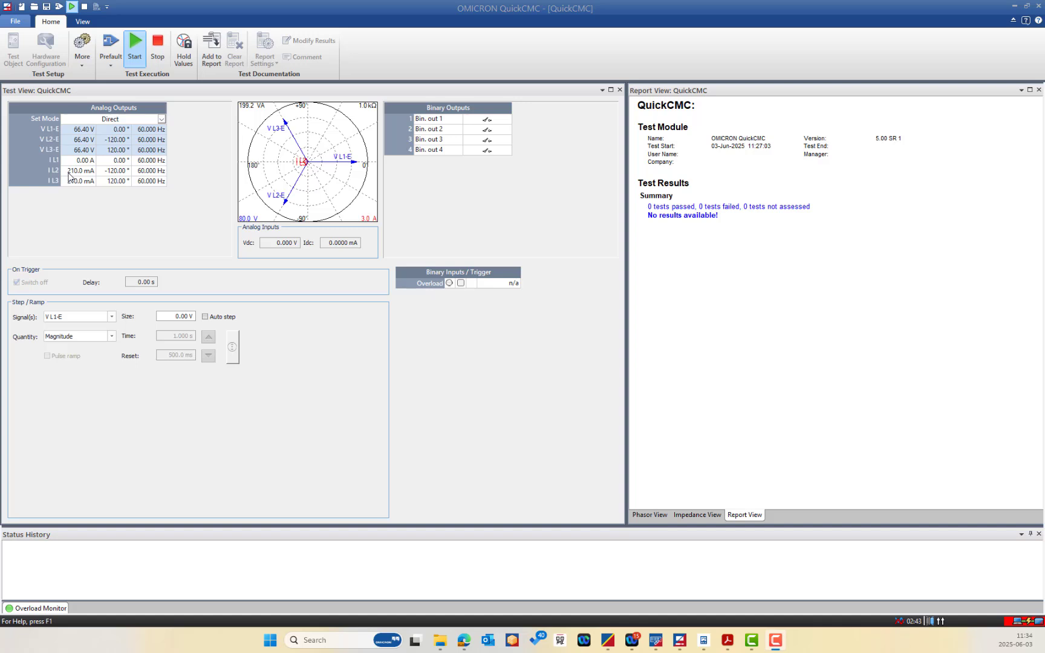
# - Stop QuickCMC's output and bring up EnerLyzer showing near-zero currents and voltages
pyautogui.click(156, 47)
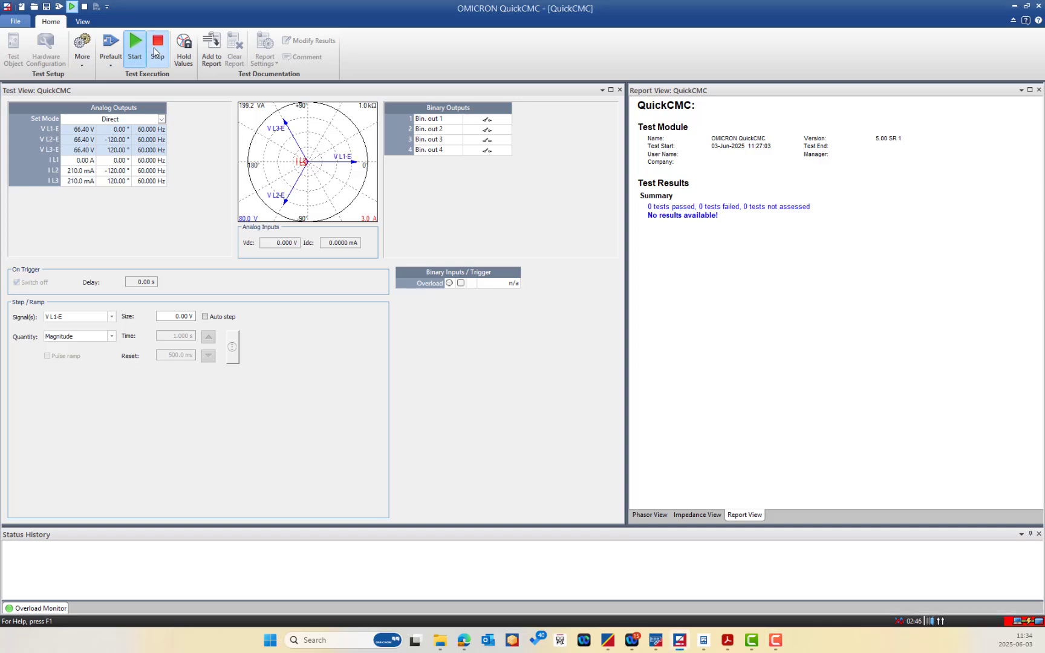
pyautogui.click(704, 640)
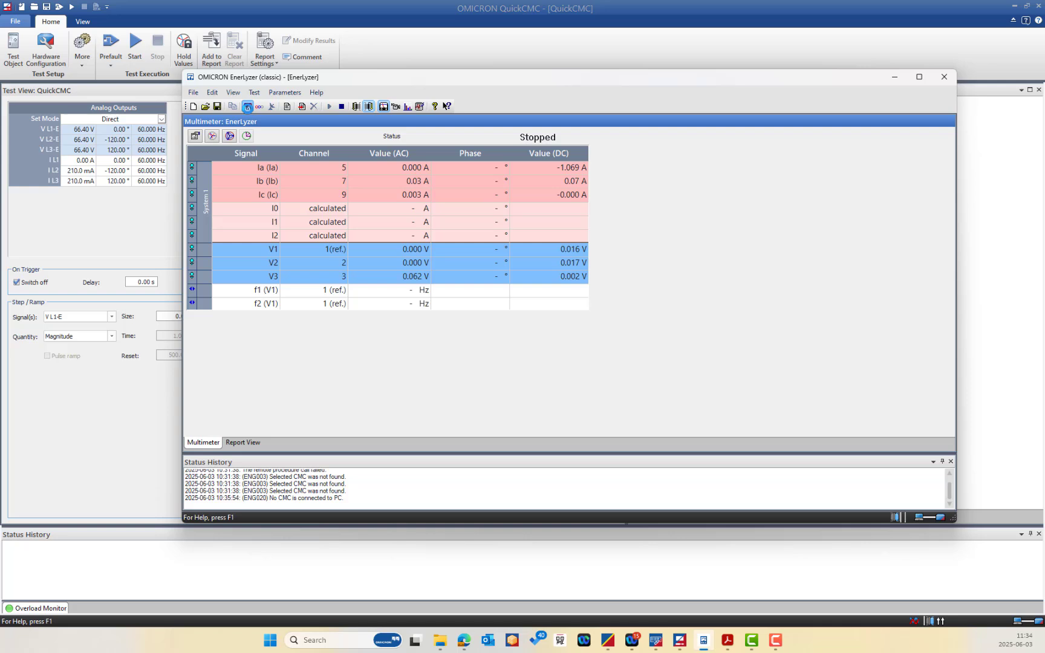
pyautogui.click(247, 107)
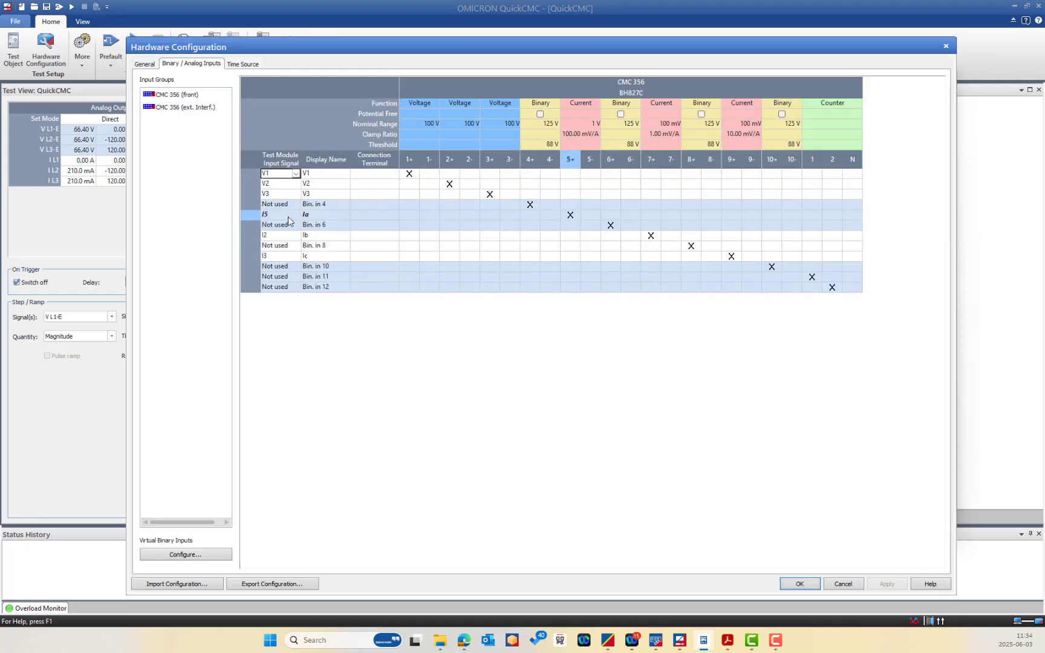
pyautogui.moveTo(608, 47); pyautogui.dragTo(568, 41)
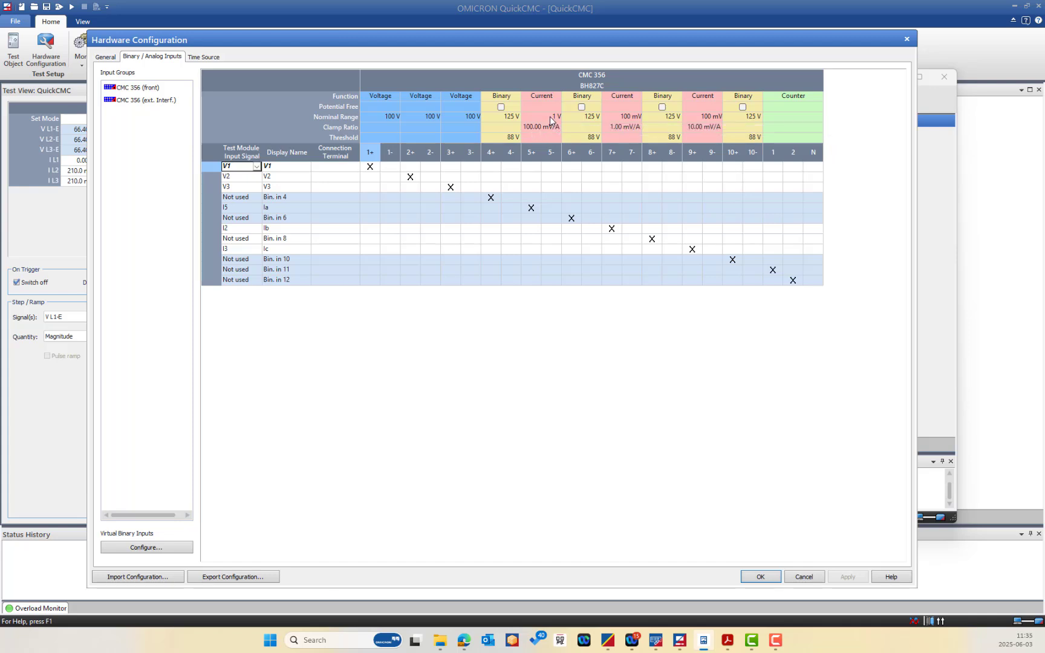
pyautogui.click(550, 117)
pyautogui.click(549, 117)
pyautogui.click(549, 117)
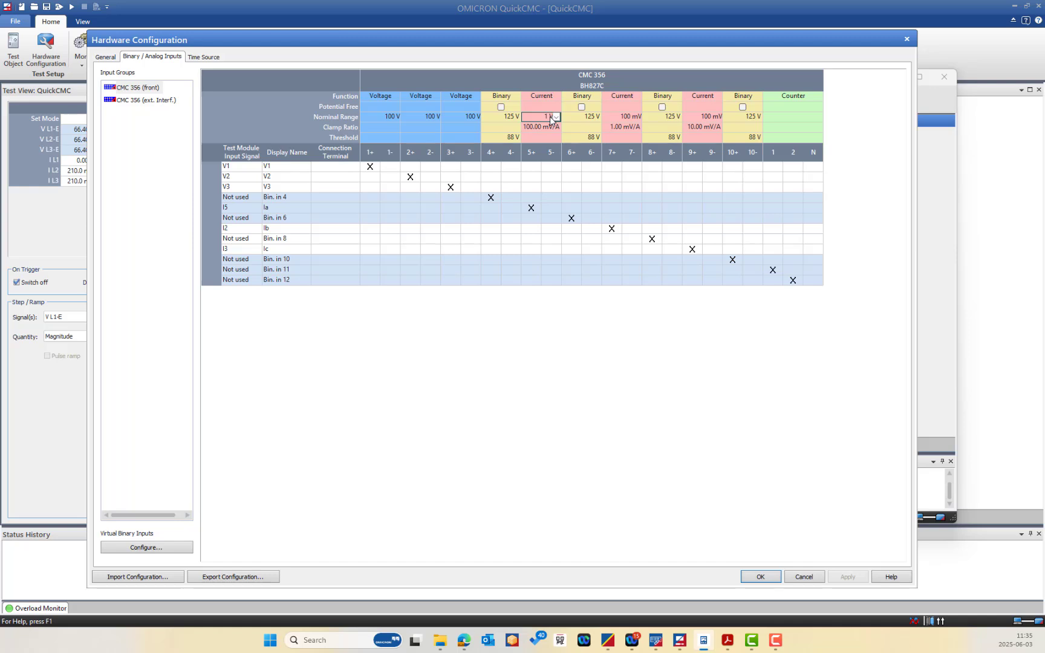
pyautogui.click(762, 576)
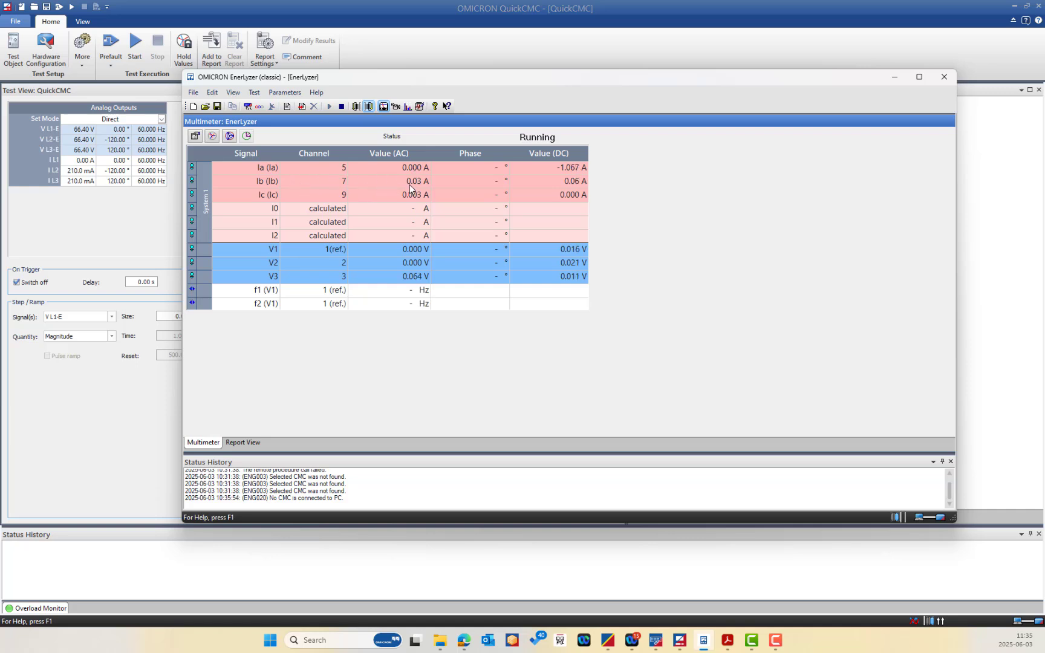
# - Bring QuickCMC forward, then position EnerLyzer to read about 66.4 V and 0.2 A per phase
pyautogui.click(137, 50)
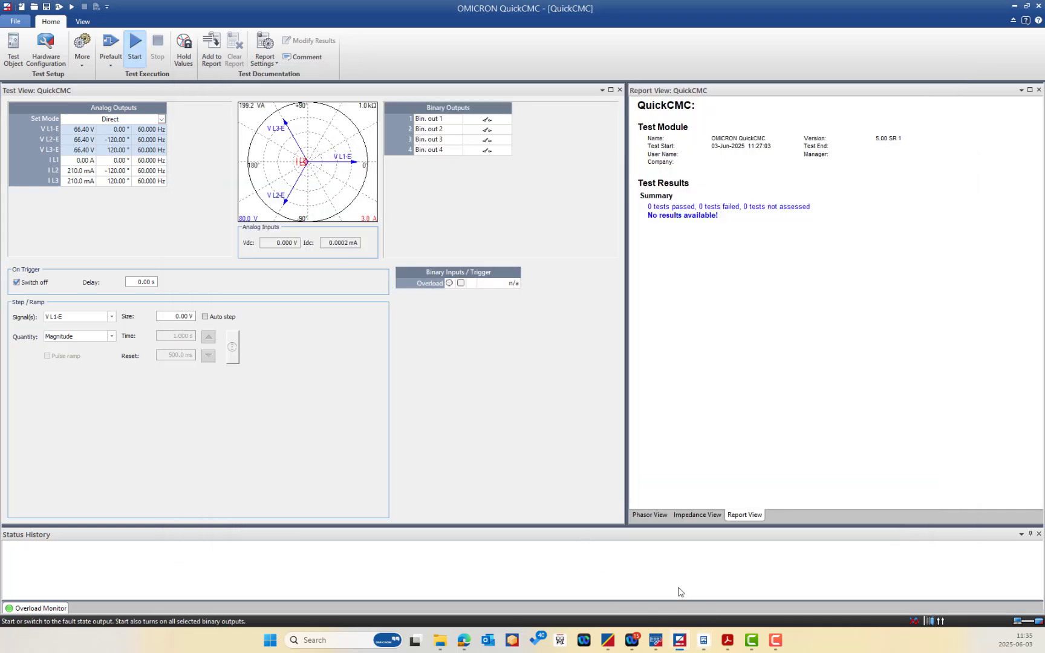
pyautogui.click(703, 640)
pyautogui.moveTo(501, 71); pyautogui.dragTo(498, 55)
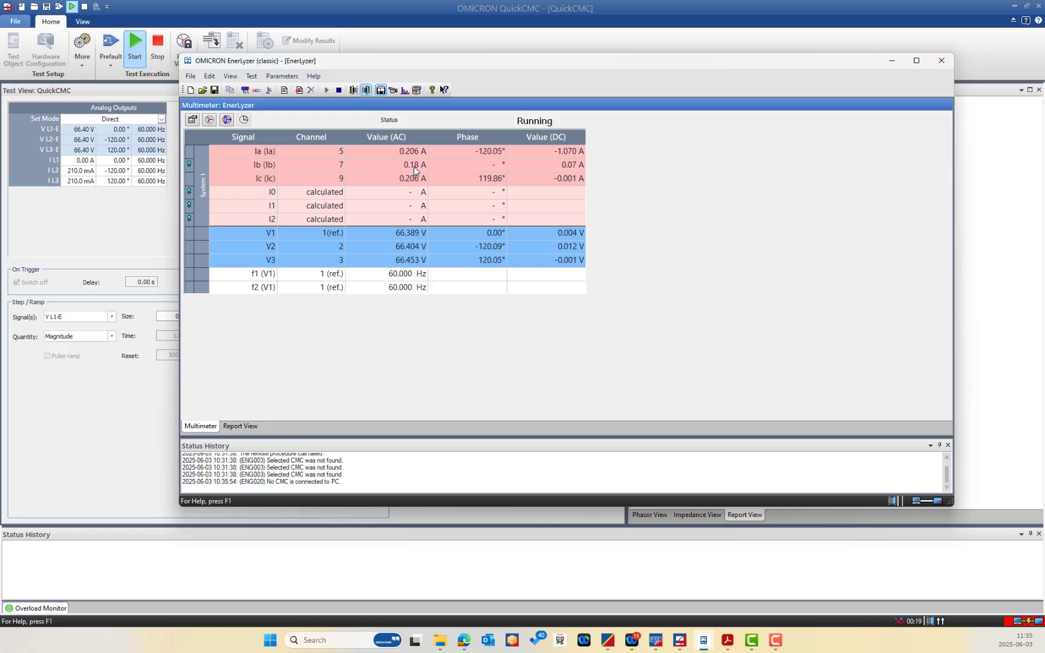
pyautogui.moveTo(190, 163)
pyautogui.moveTo(484, 62)
pyautogui.mouseDown()
pyautogui.moveTo(460, 60)
pyautogui.moveTo(473, 76)
pyautogui.mouseUp()
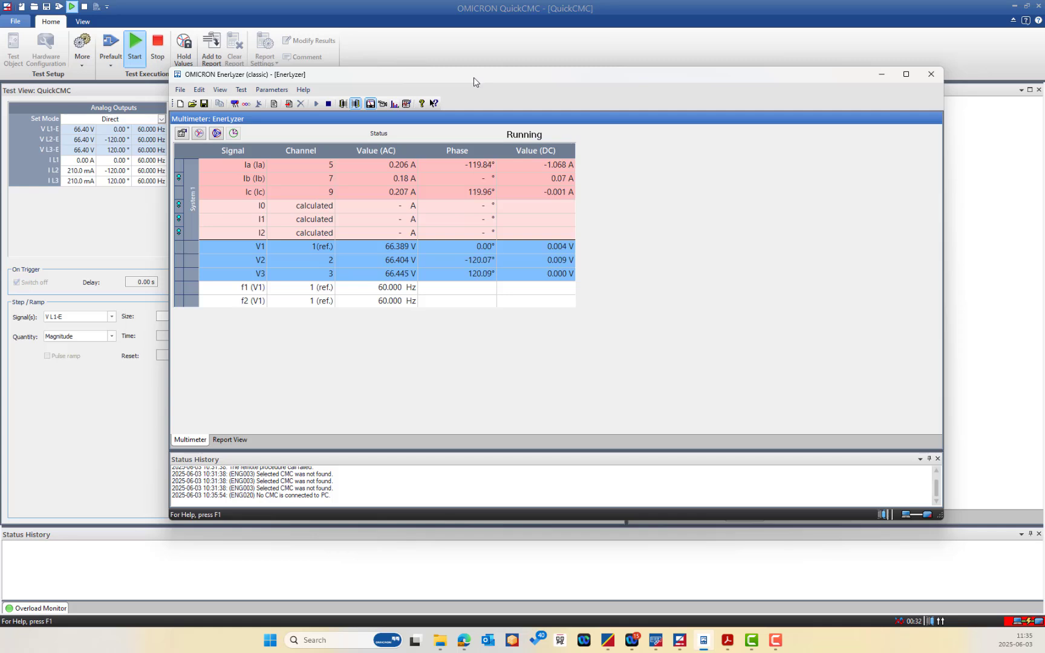
pyautogui.moveTo(475, 82)
pyautogui.mouseDown()
pyautogui.moveTo(466, 79)
pyautogui.moveTo(474, 97)
pyautogui.mouseUp()
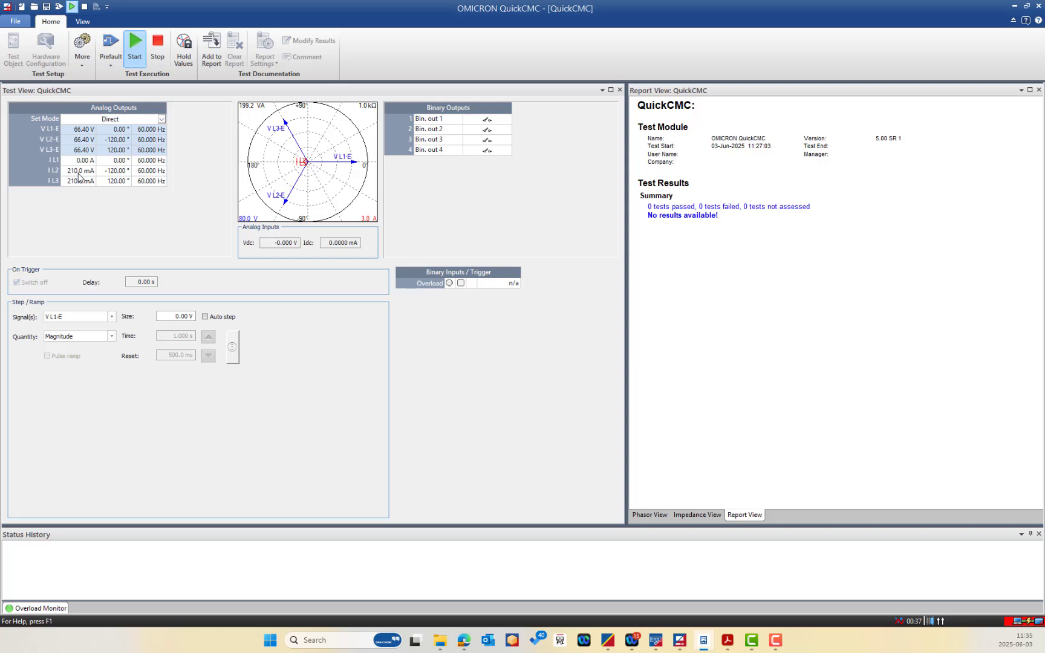
# - Set I L2 to 1.000 A and check the EnerLyzer readings
pyautogui.click(76, 172)
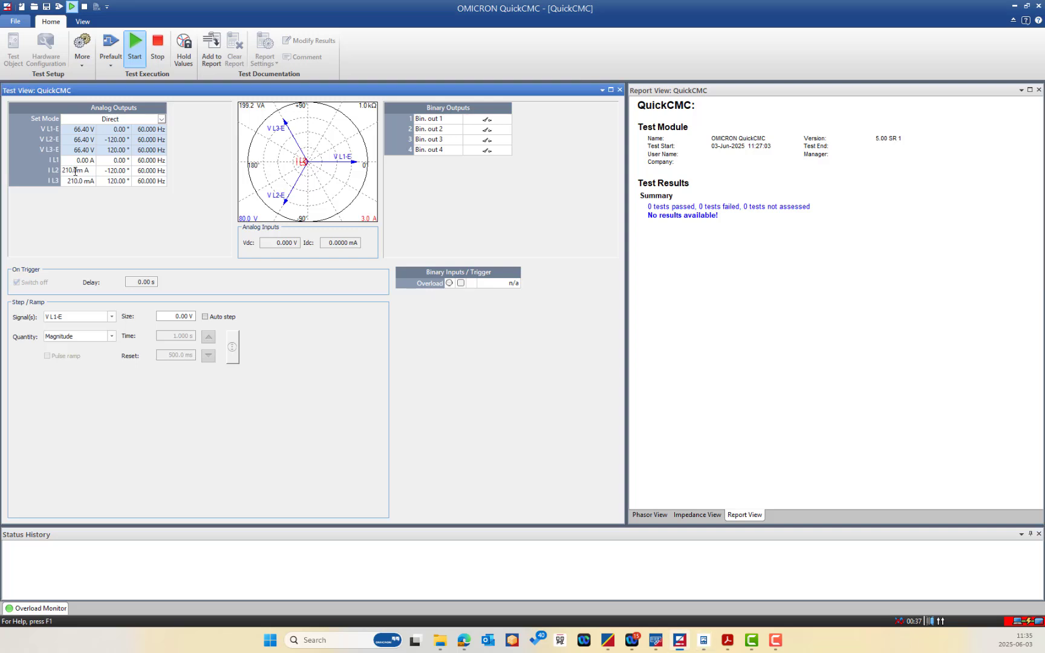
pyautogui.moveTo(72, 170); pyautogui.dragTo(59, 172)
pyautogui.write('1')
pyautogui.press('Delete')
pyautogui.press('Delete')
pyautogui.press('Tab')
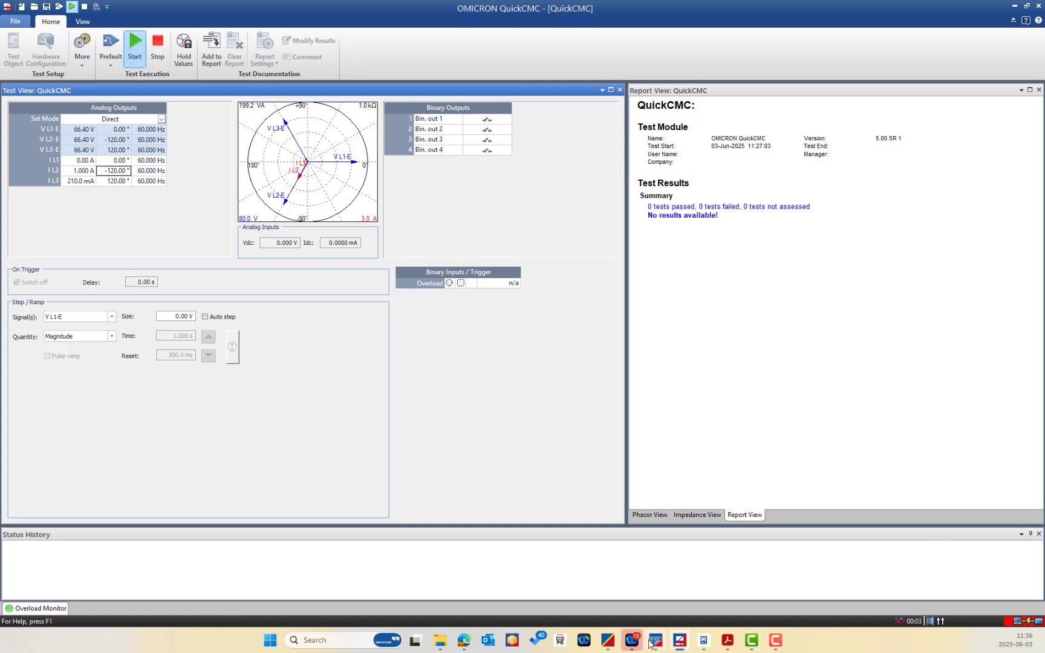
pyautogui.click(703, 640)
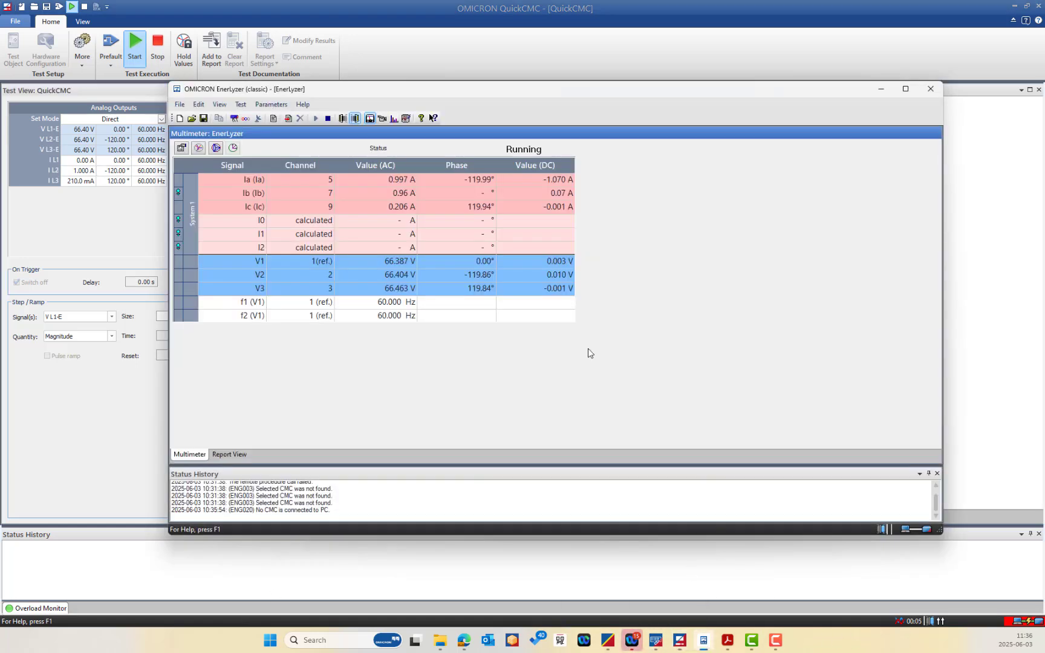
pyautogui.moveTo(501, 133); pyautogui.dragTo(524, 131)
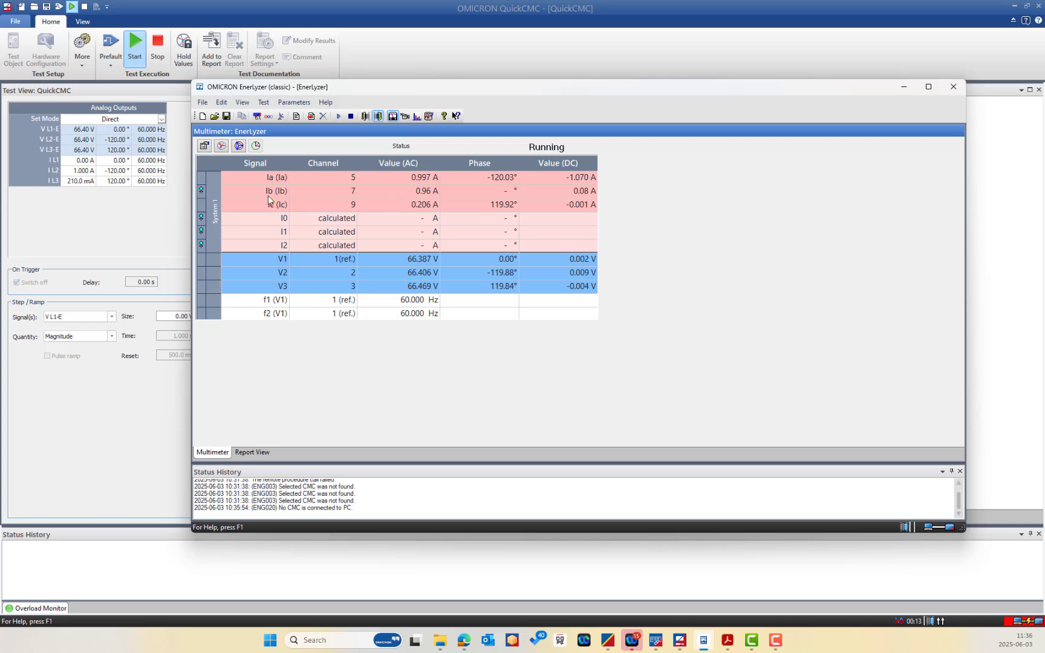
# - Raise I L2 to 1.900 A and check the EnerLyzer readings
pyautogui.click(78, 170)
pyautogui.hotkey('ctrl', 'a')
pyautogui.write('1.9')
pyautogui.press('Return')
pyautogui.press('Tab')
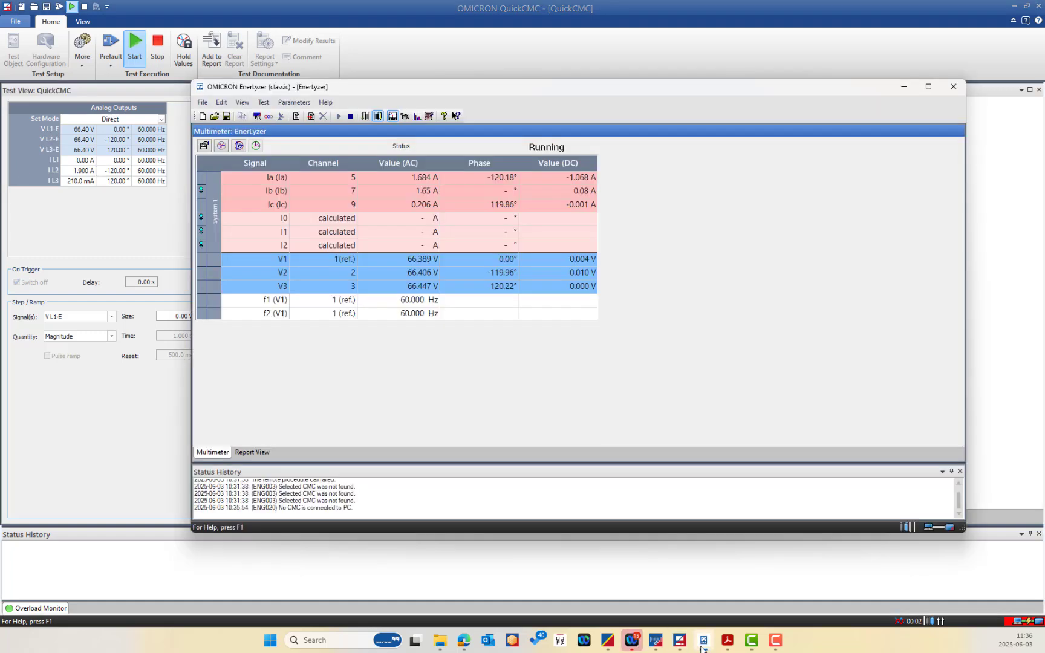
pyautogui.click(703, 640)
# - Raise I L2 to 2.100 A and confirm EnerLyzer reads about 2.103 A on Ia
pyautogui.click(84, 174)
pyautogui.moveTo(81, 171); pyautogui.dragTo(61, 173)
pyautogui.write('2.10')
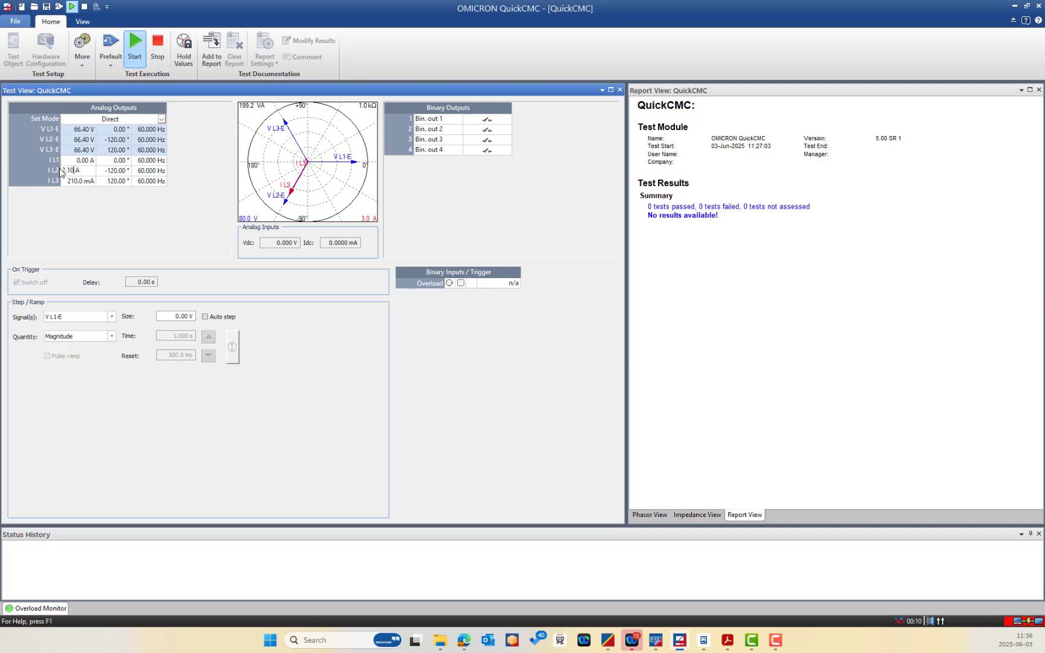
pyautogui.press('Tab')
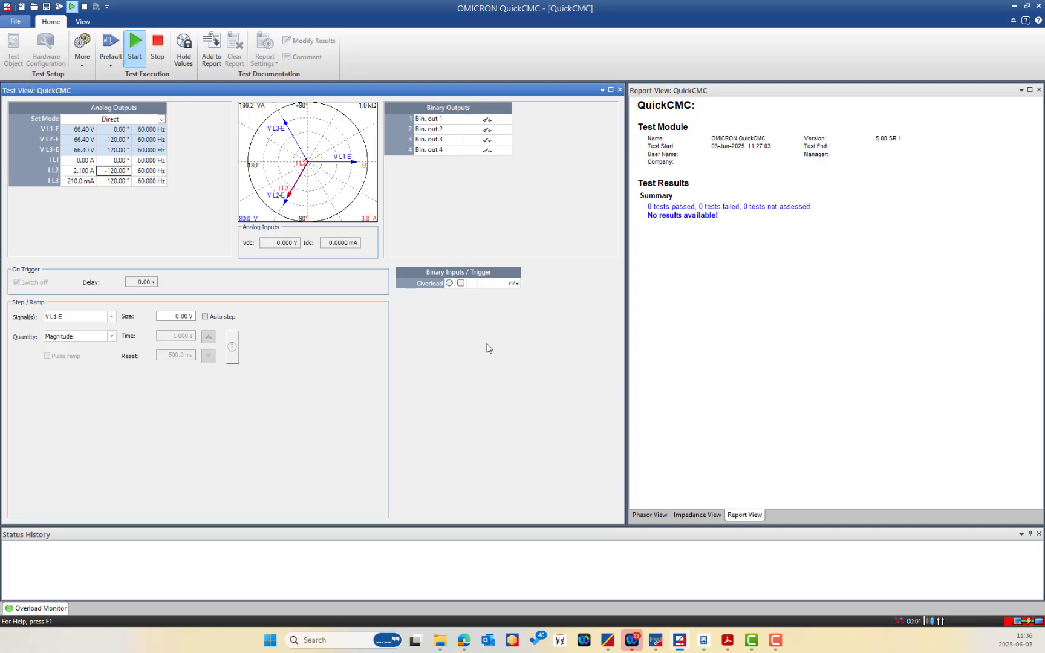
pyautogui.click(703, 641)
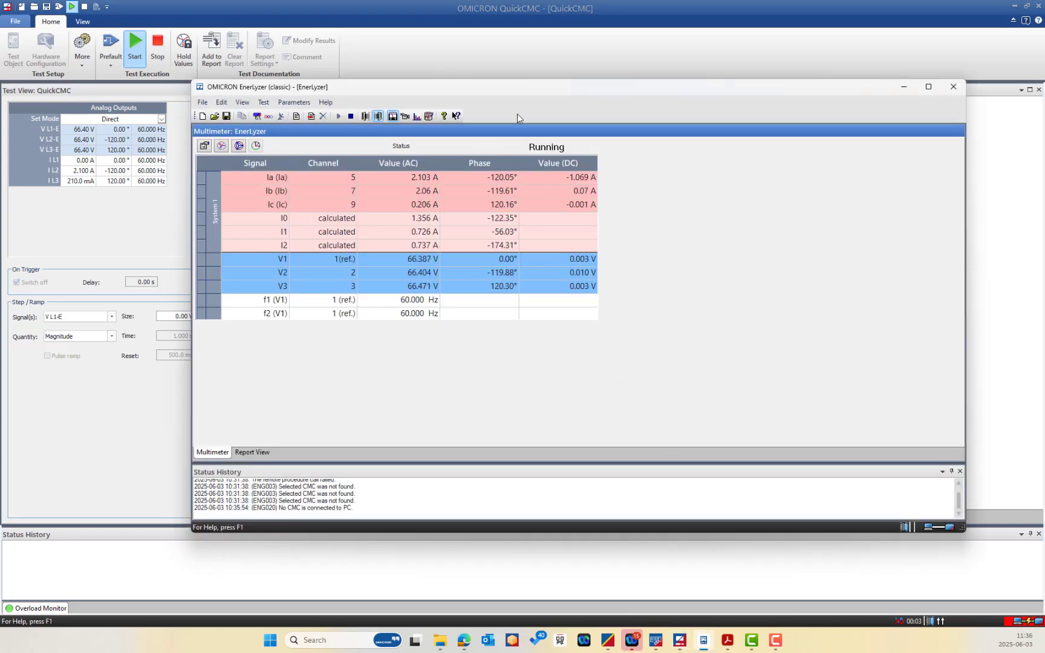
pyautogui.moveTo(522, 92); pyautogui.dragTo(529, 84)
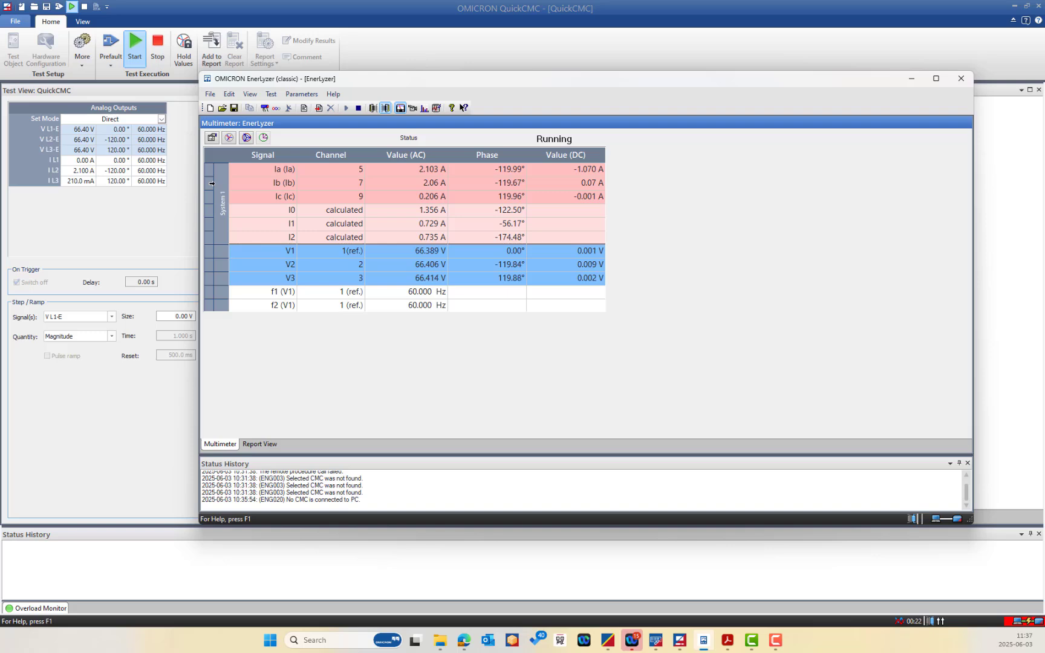
pyautogui.moveTo(568, 89); pyautogui.dragTo(530, 108)
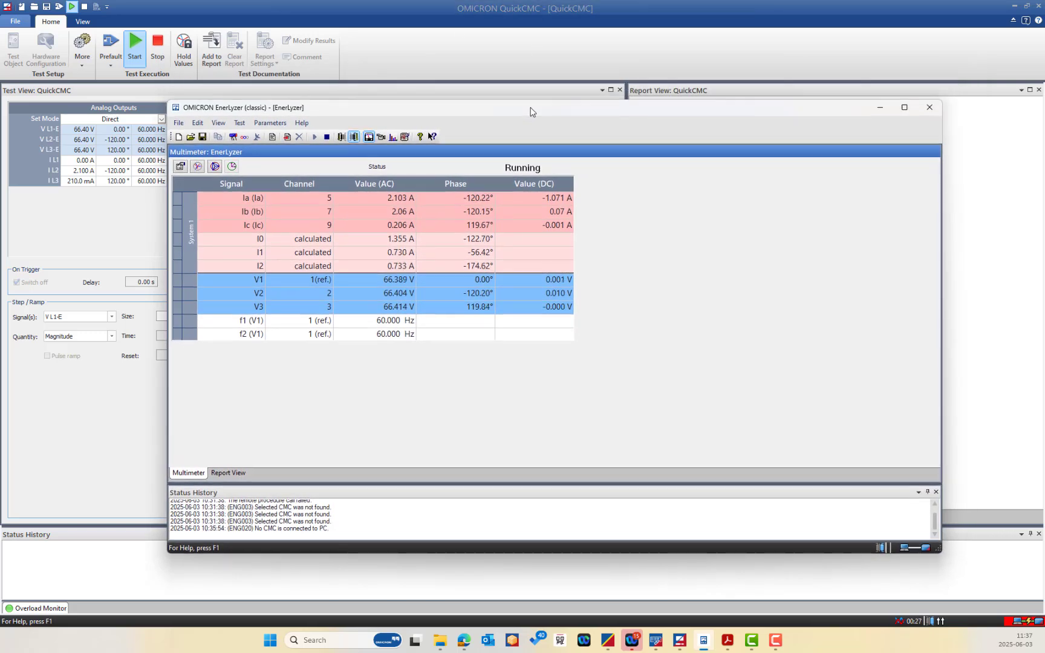
# - Open Hardware Configuration to review the online CMC 500 USH-3ADS with 4 voltages and 3 currents
pyautogui.click(773, 643)
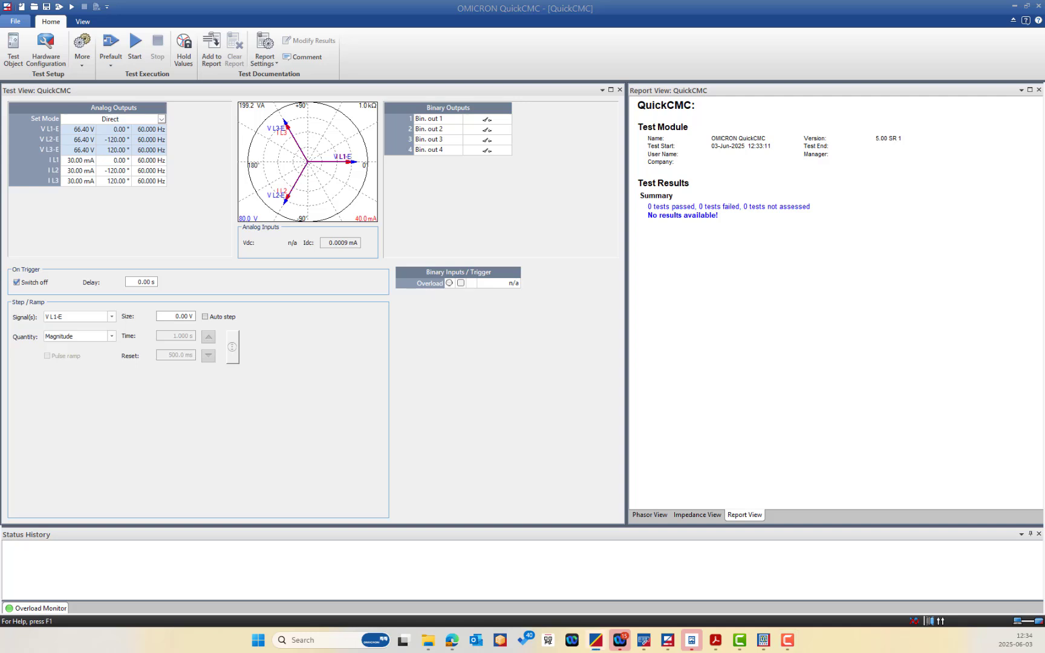
pyautogui.click(183, 129)
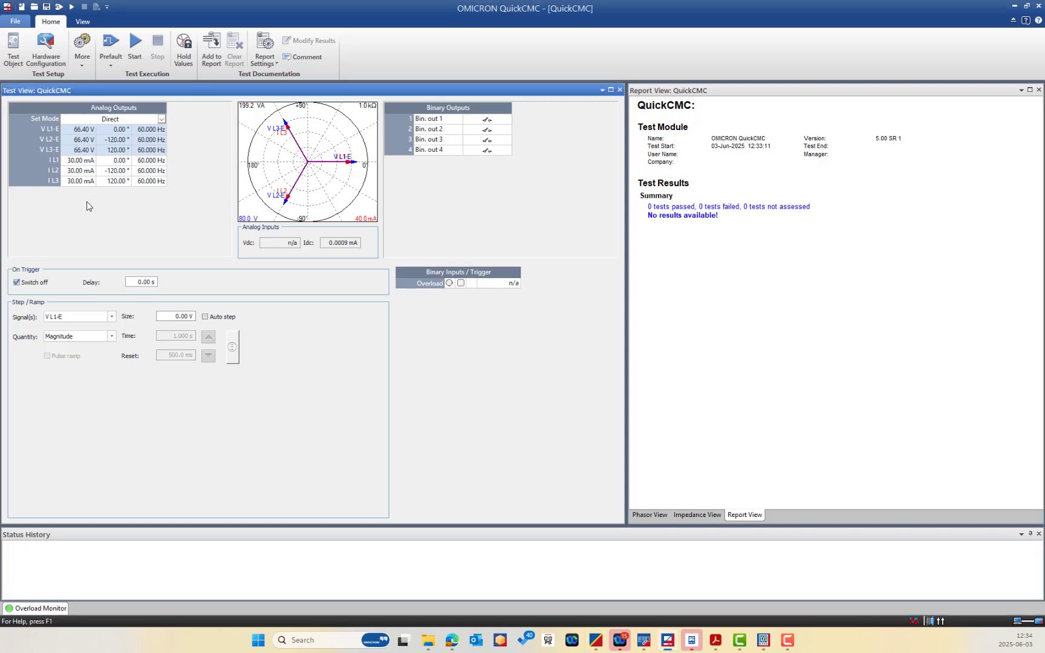
pyautogui.click(53, 58)
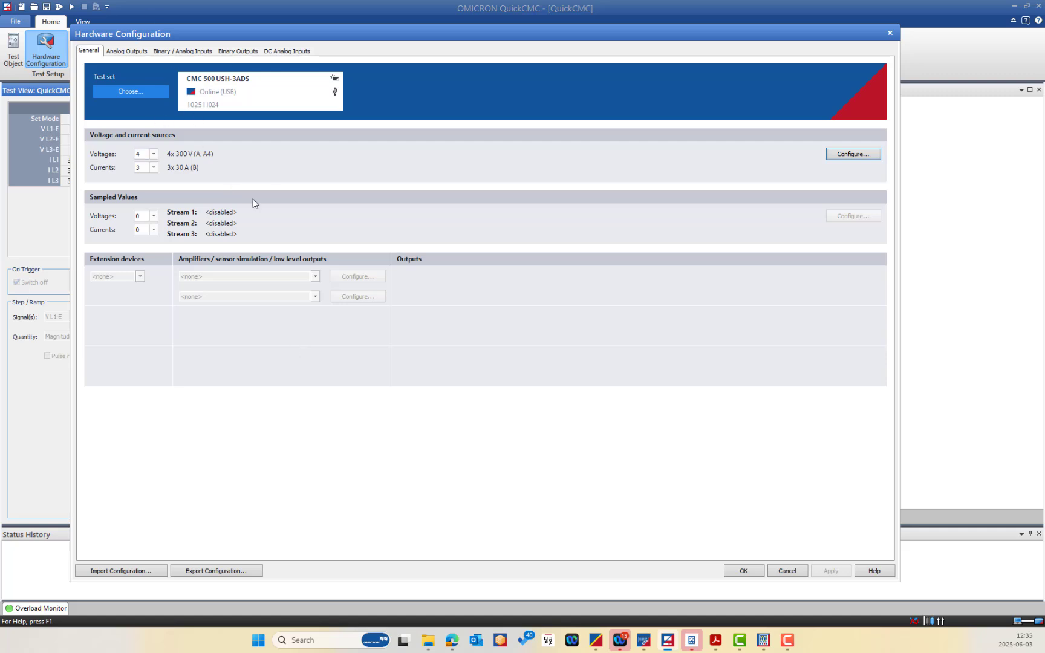
# - Keep CMC 500 USH-3ADS as test set, review analog outputs and binary inputs, then accept
pyautogui.click(118, 91)
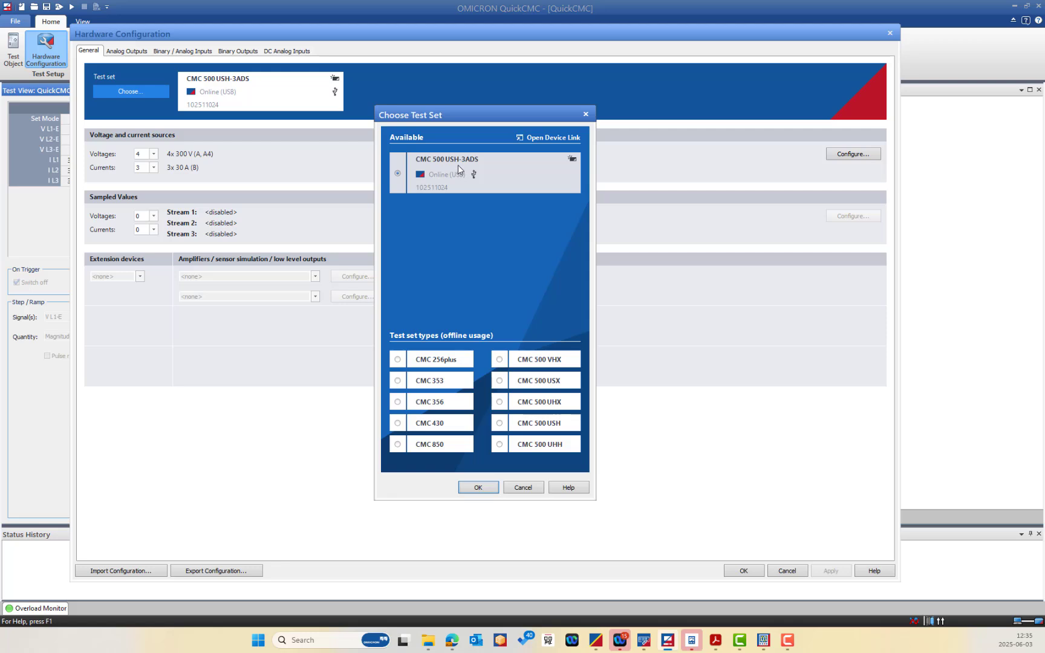
pyautogui.click(478, 486)
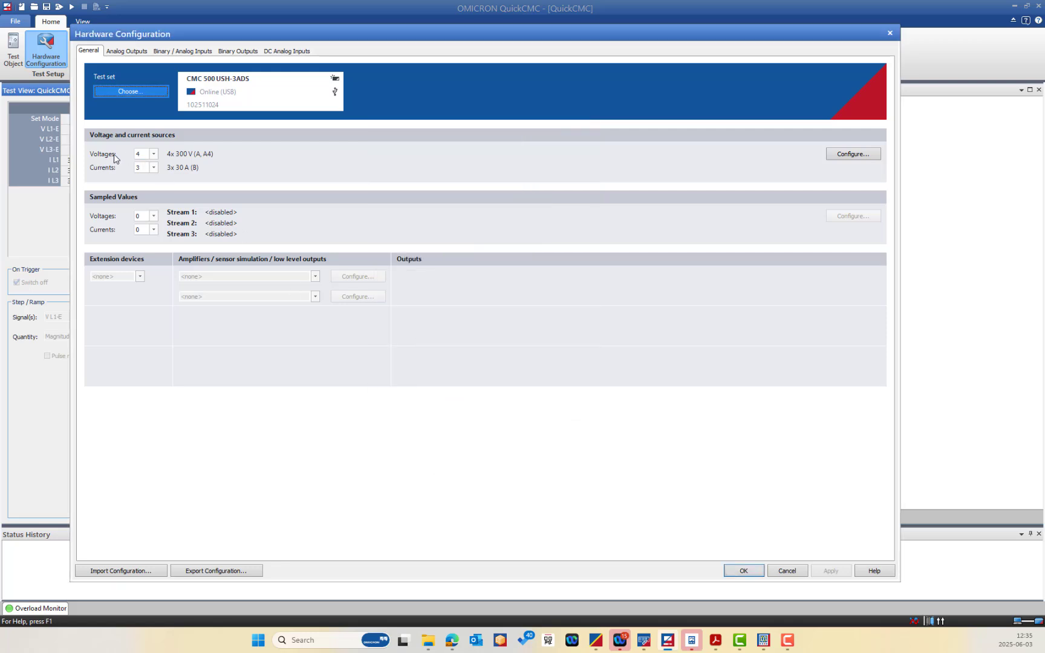
pyautogui.click(137, 53)
pyautogui.click(172, 52)
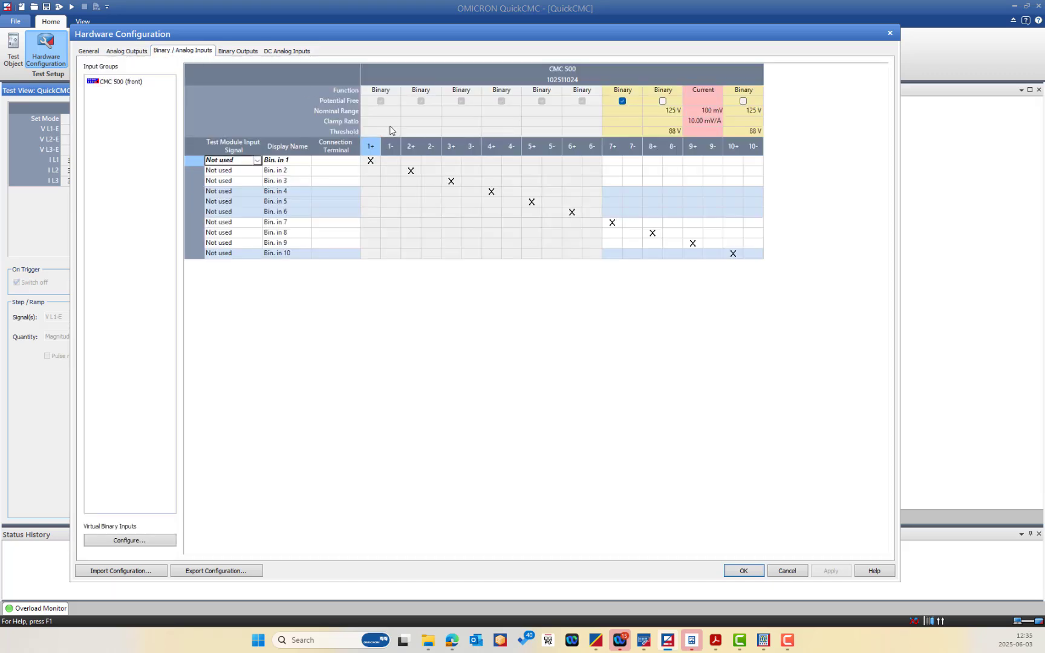
pyautogui.click(572, 212)
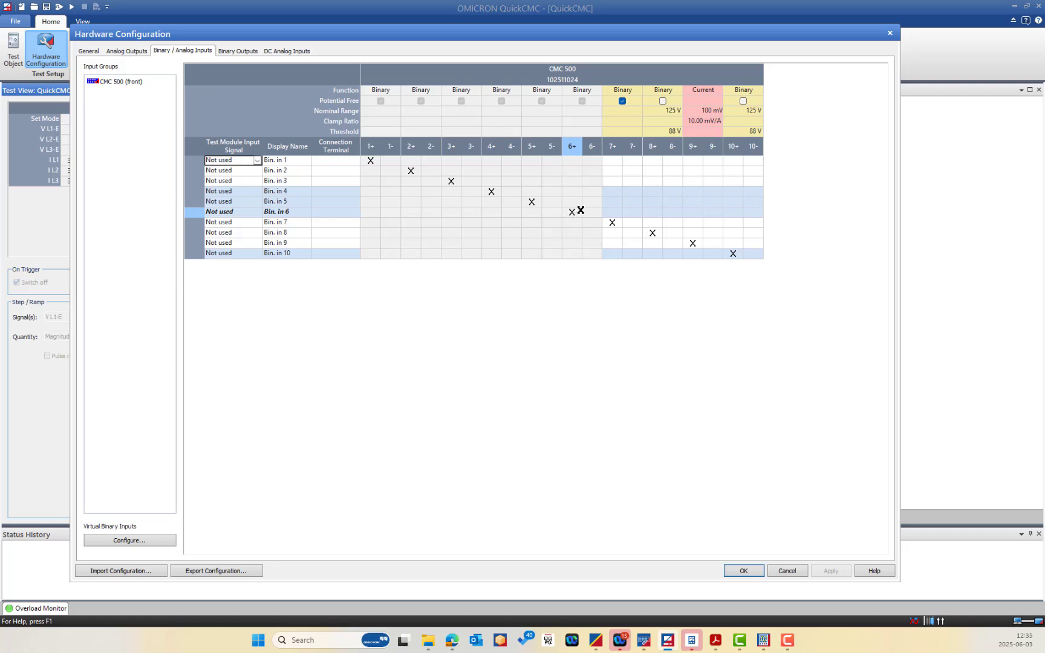
pyautogui.click(557, 132)
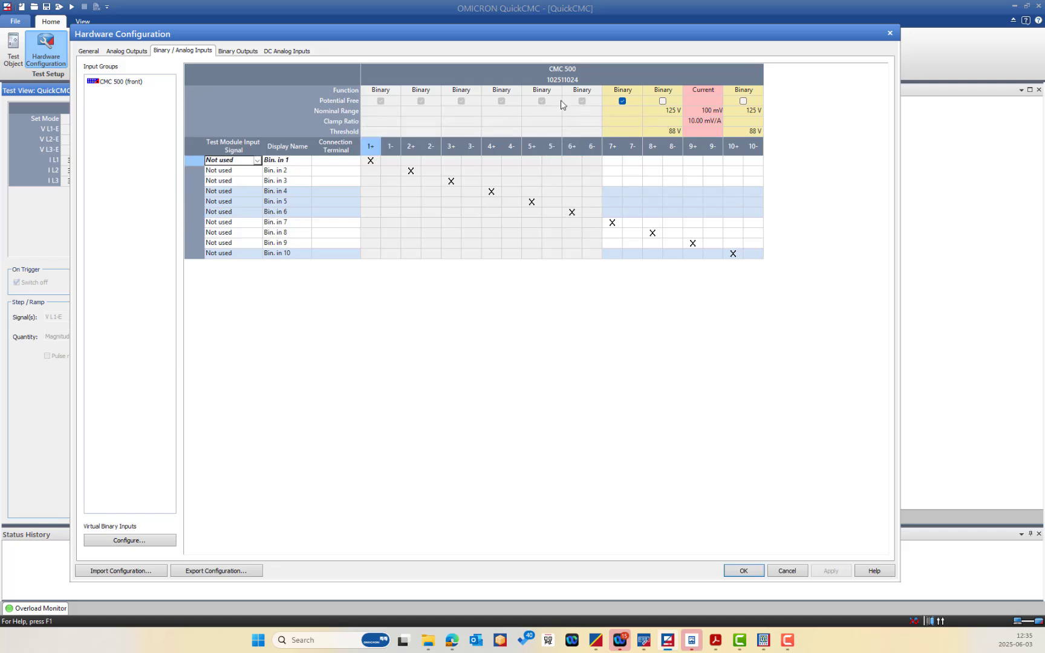
pyautogui.click(446, 162)
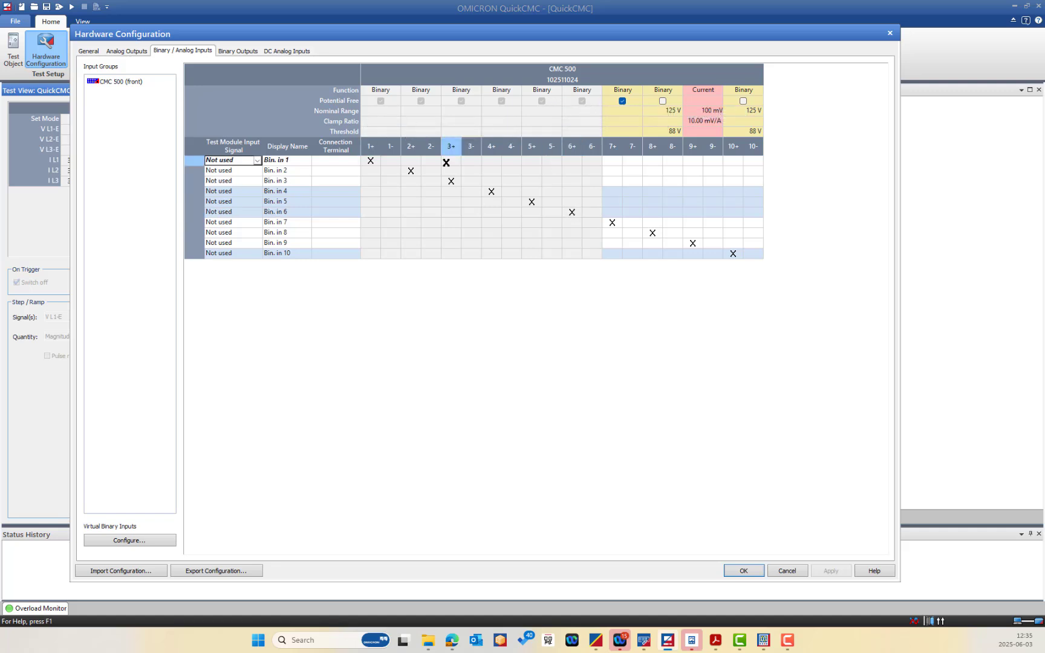
pyautogui.click(743, 571)
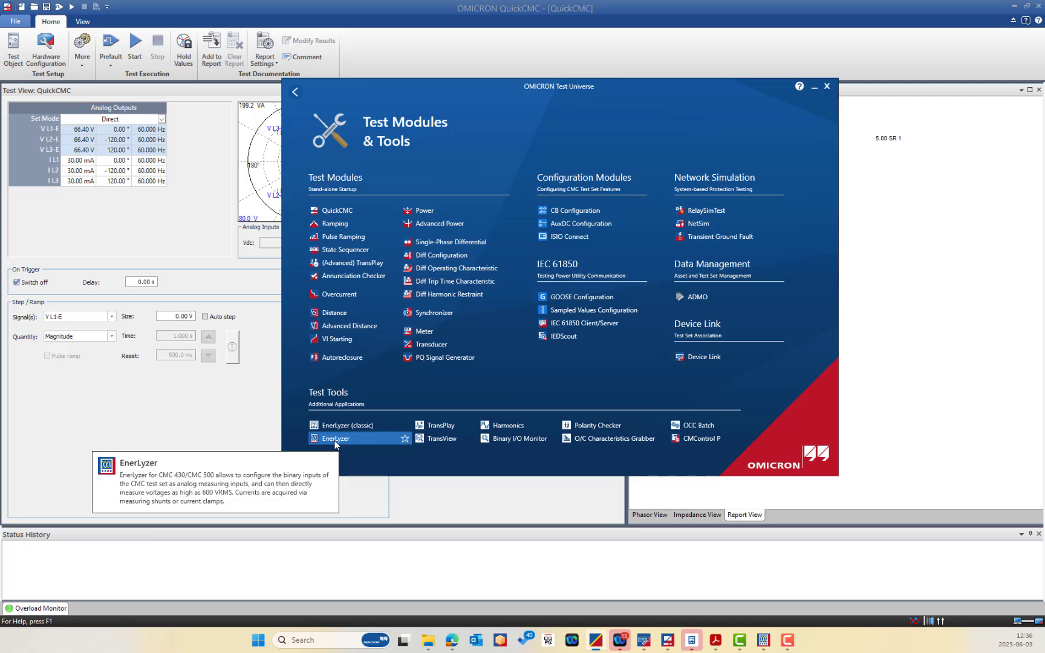
# - Launch EnerLyzer, maximize its window, and check the test set list without changing it
pyautogui.click(145, 329)
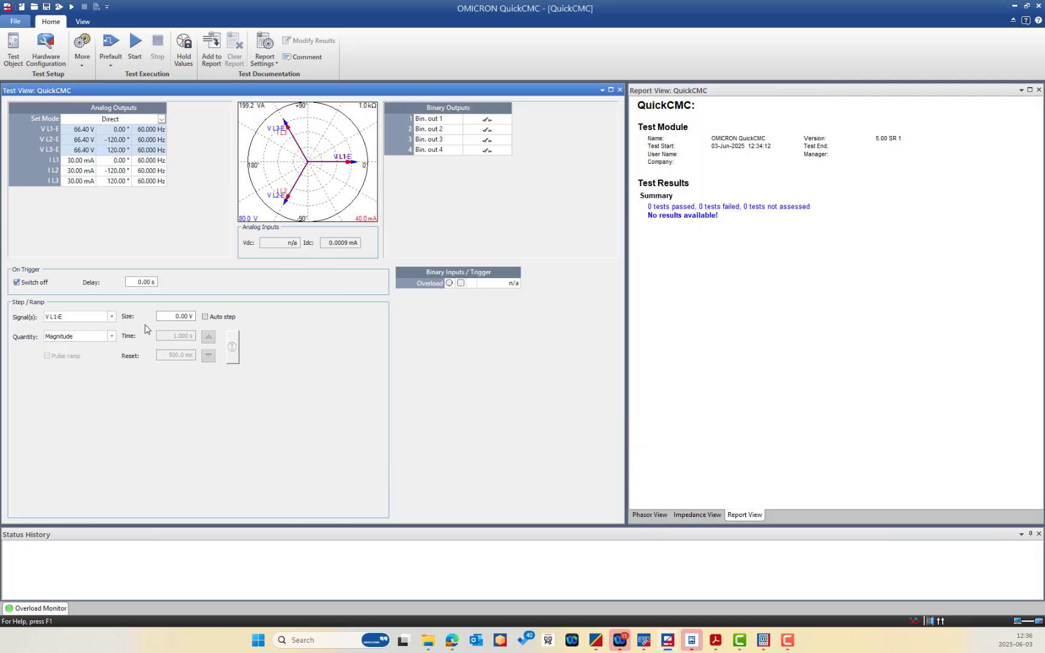
pyautogui.moveTo(695, 217); pyautogui.dragTo(499, 81)
pyautogui.doubleClick(498, 81)
pyautogui.click(56, 33)
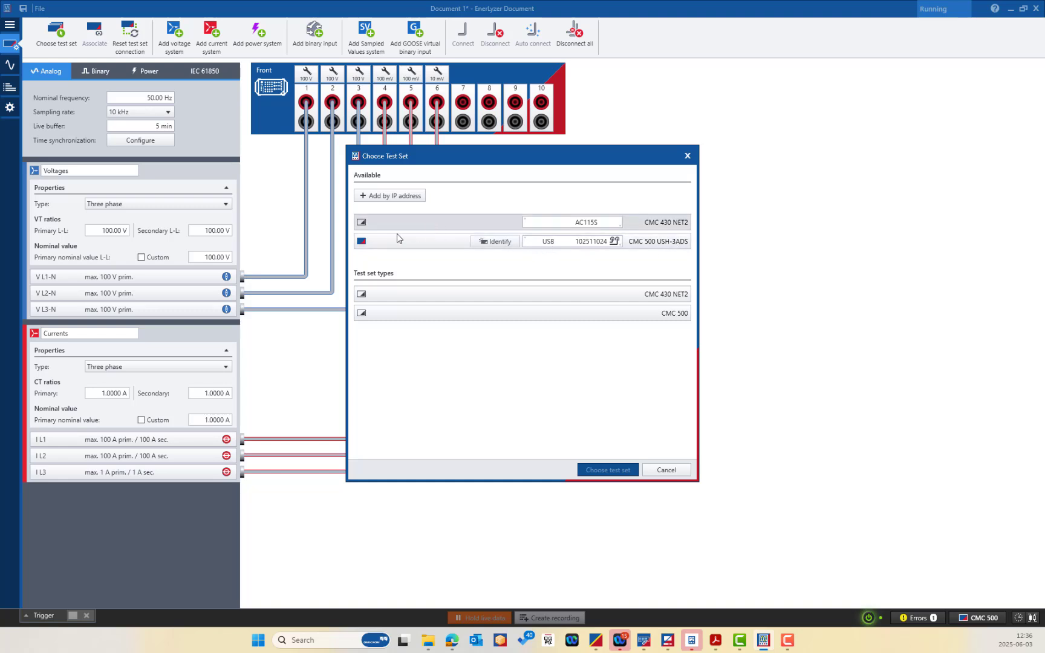
pyautogui.click(665, 470)
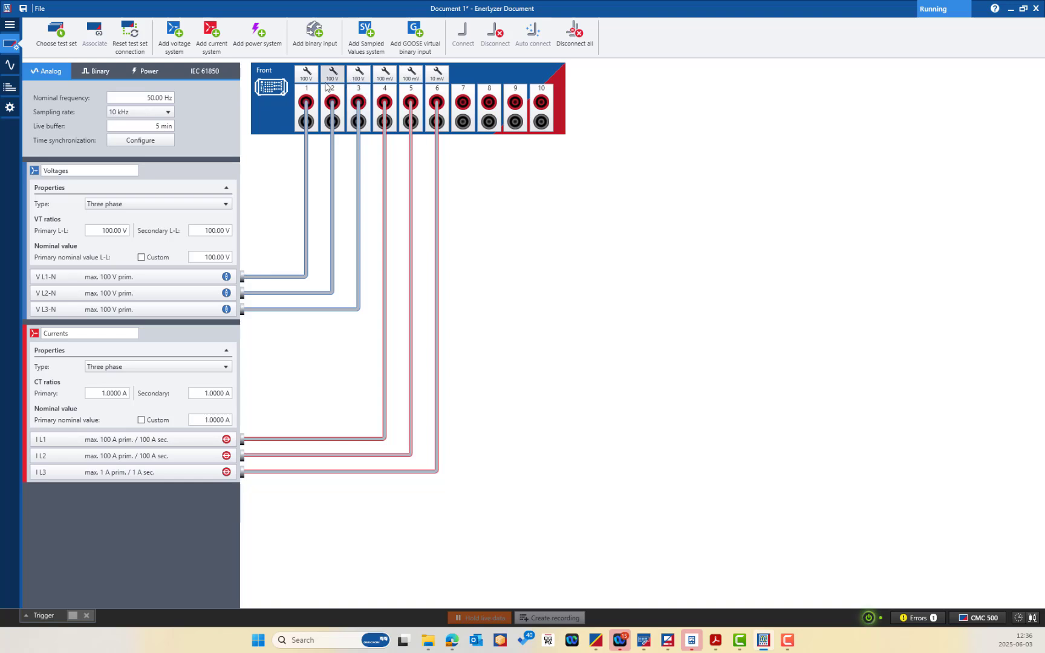
pyautogui.click(307, 74)
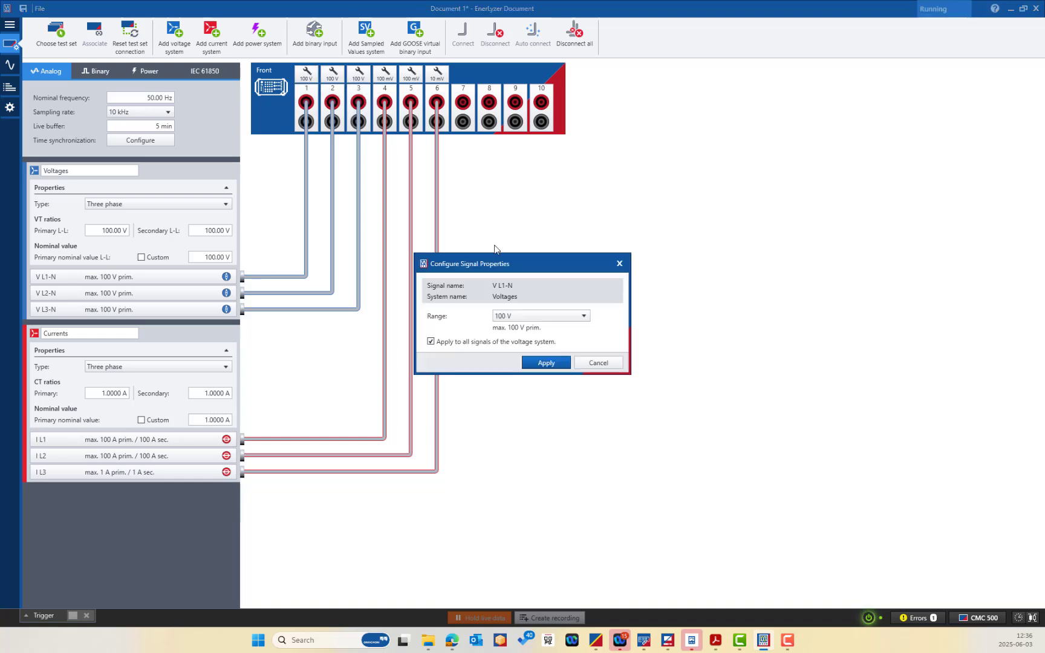
pyautogui.moveTo(521, 265); pyautogui.dragTo(497, 193)
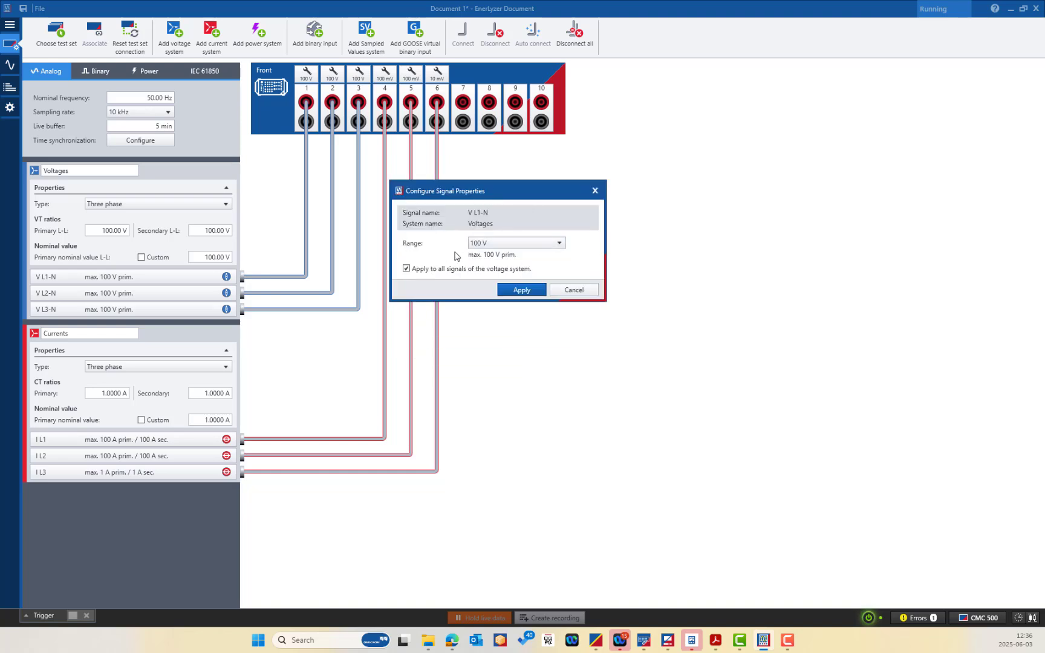
pyautogui.click(501, 243)
pyautogui.click(502, 243)
# - Apply the 100 V range to all voltages and review I L1's range and clamp options, discarding changes
pyautogui.click(521, 291)
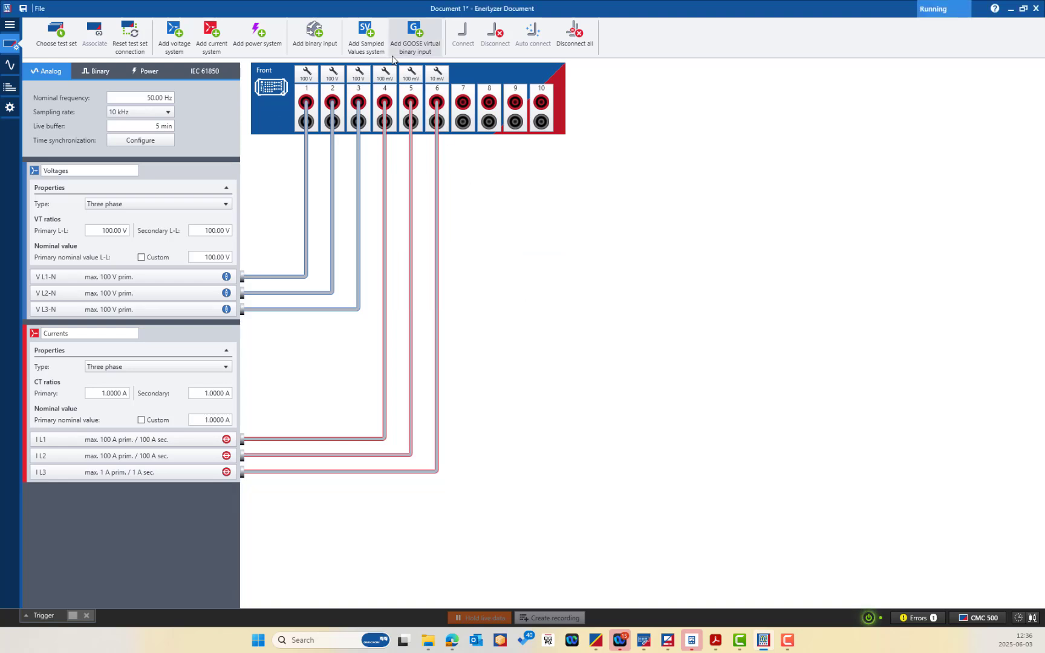
pyautogui.click(388, 79)
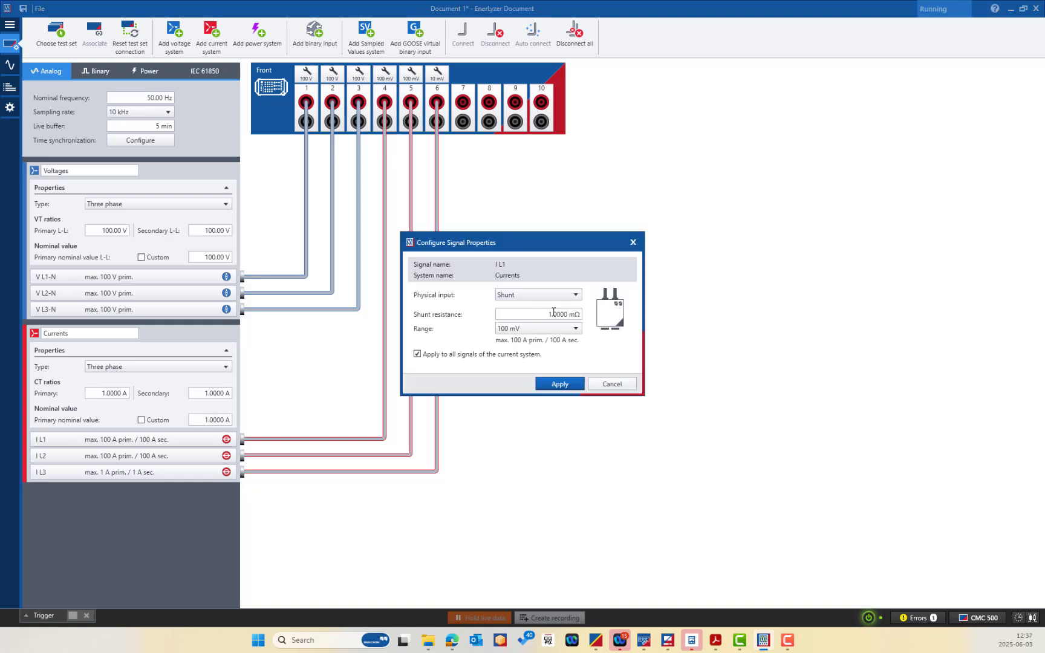
pyautogui.click(569, 330)
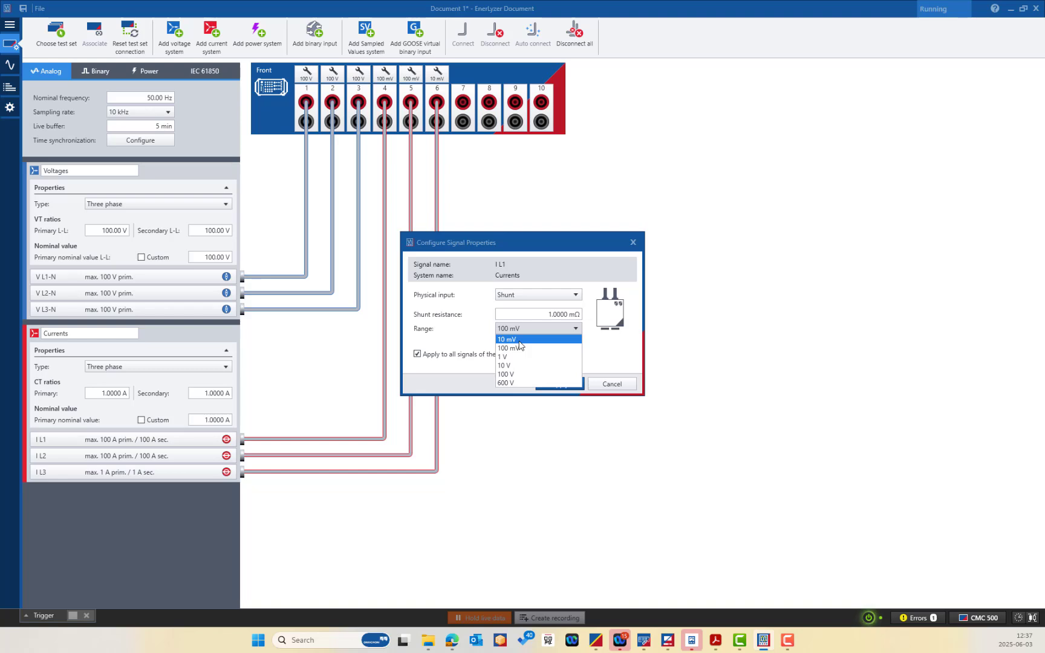
pyautogui.click(459, 332)
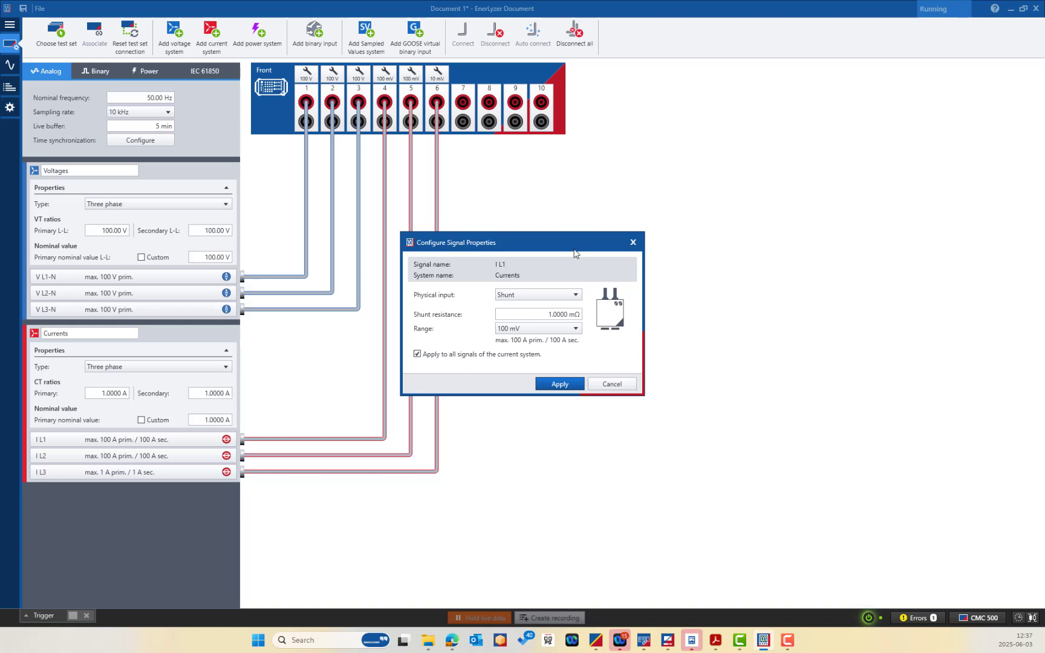
pyautogui.moveTo(579, 247); pyautogui.dragTo(554, 173)
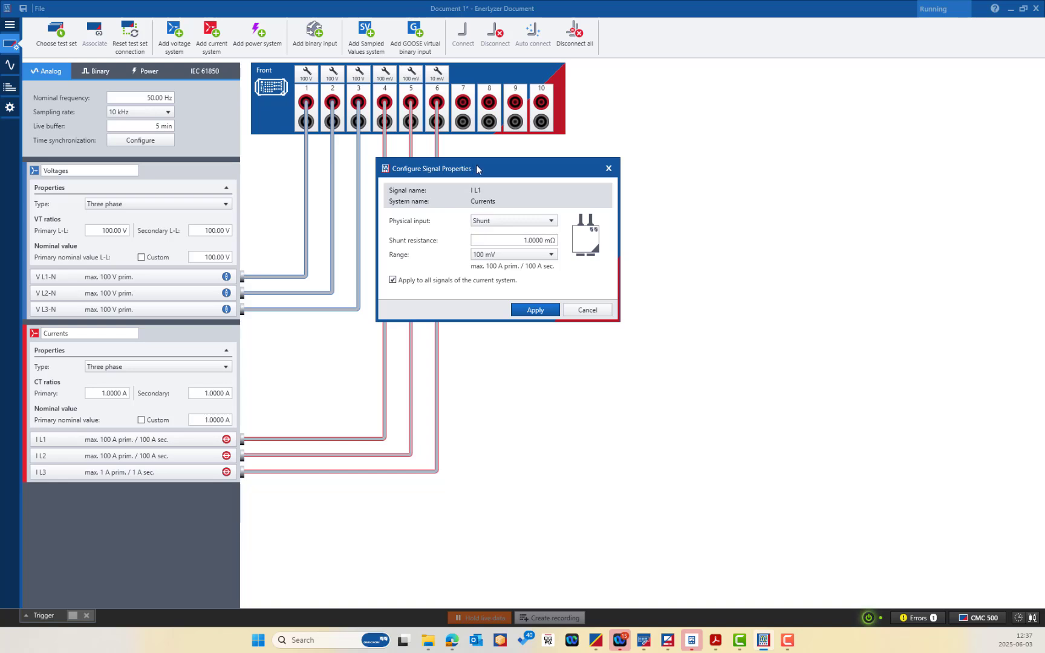
pyautogui.moveTo(477, 169); pyautogui.dragTo(501, 172)
pyautogui.click(576, 223)
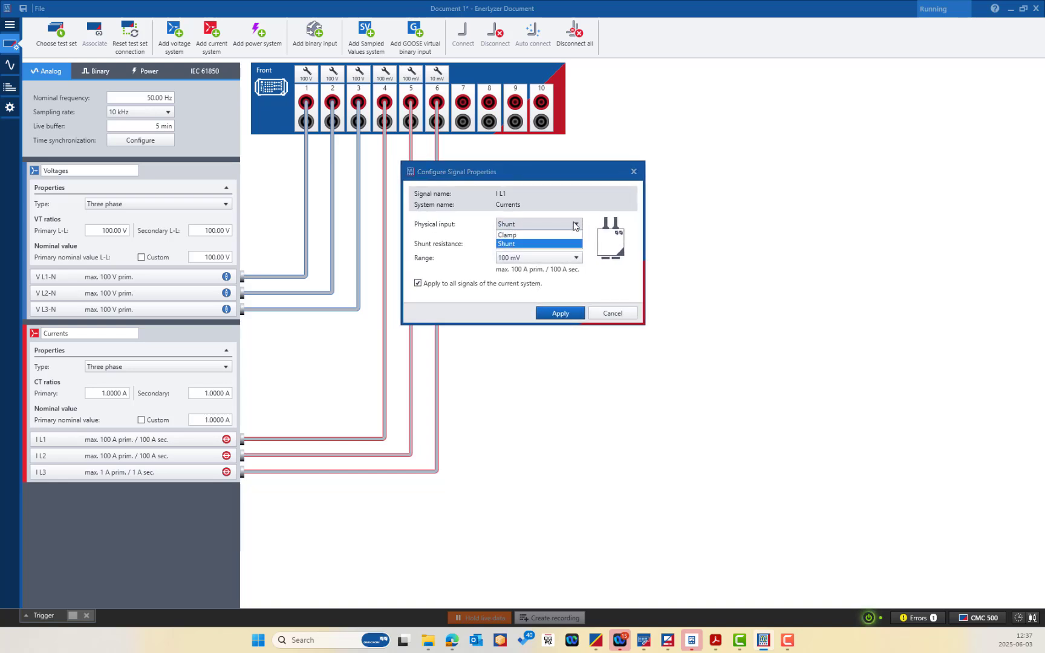
pyautogui.click(547, 237)
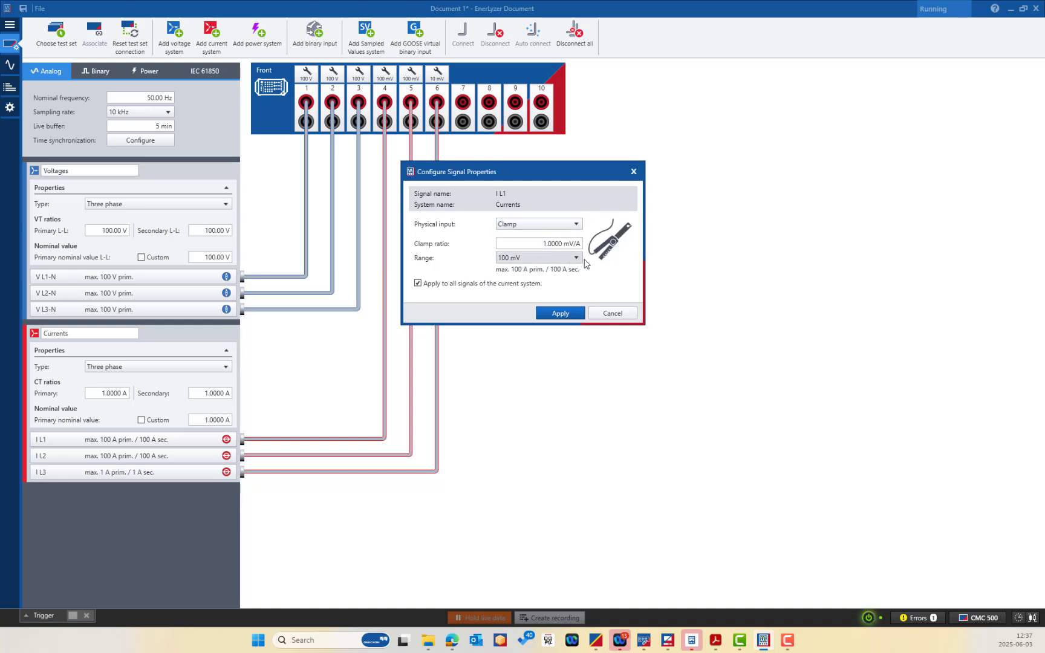
pyautogui.click(613, 313)
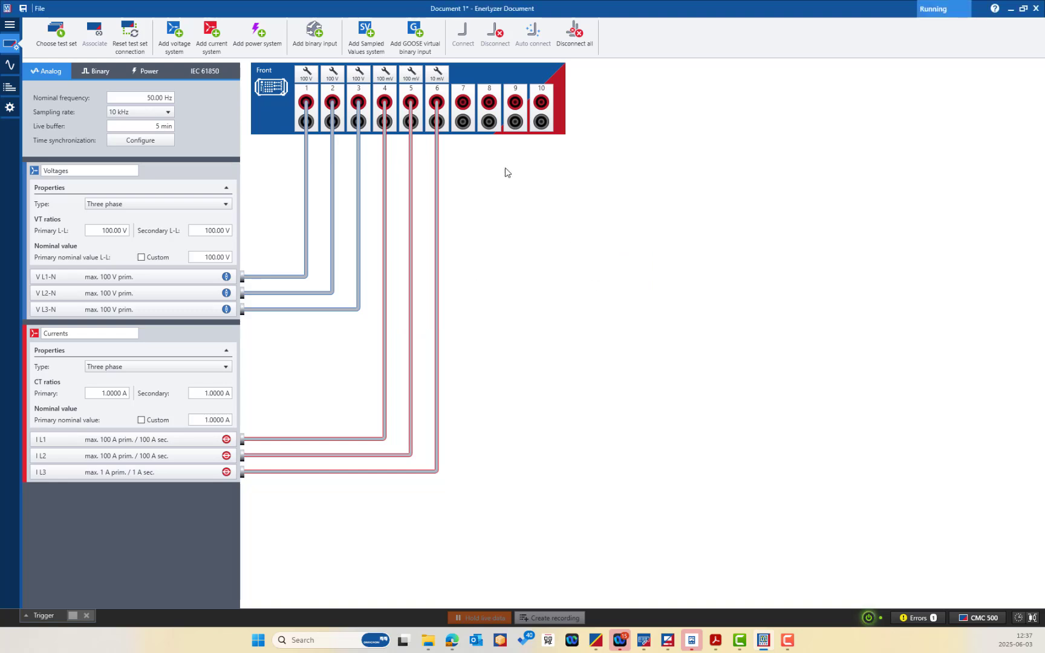
# - Review I L2's signal properties and close without changes
pyautogui.click(412, 73)
pyautogui.moveTo(541, 240); pyautogui.dragTo(589, 227)
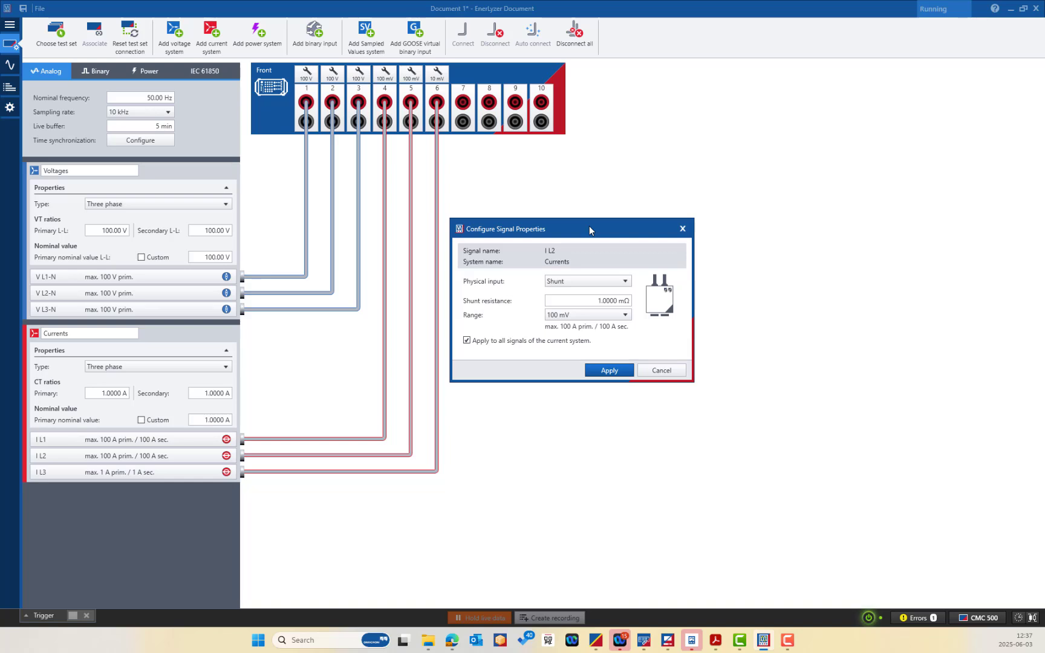
pyautogui.moveTo(589, 226); pyautogui.dragTo(587, 200)
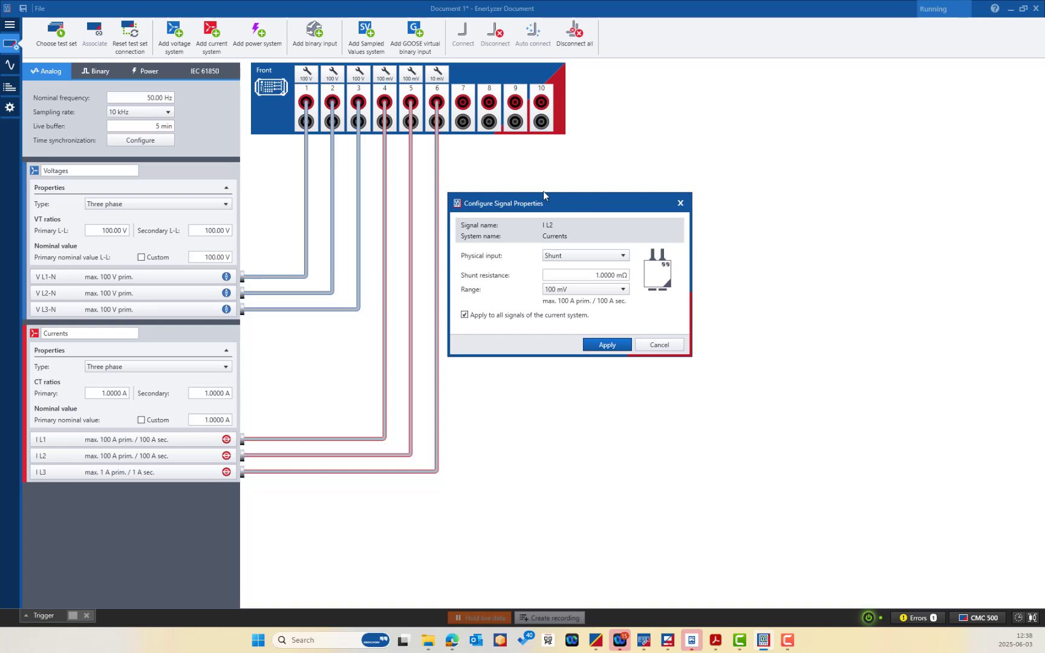
pyautogui.moveTo(587, 204); pyautogui.dragTo(586, 174)
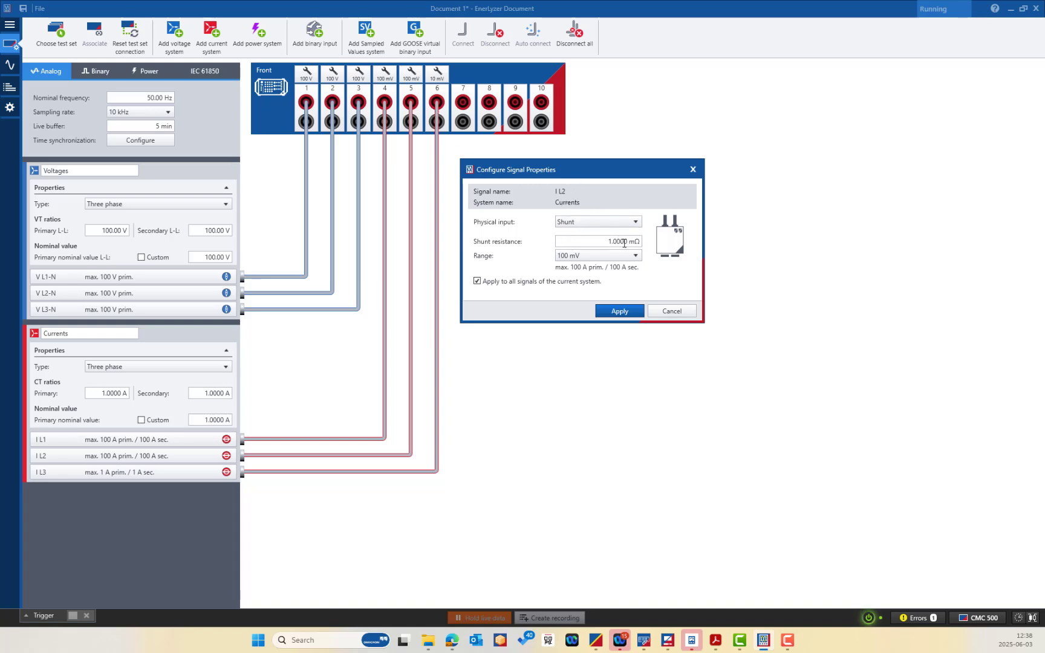
pyautogui.click(665, 310)
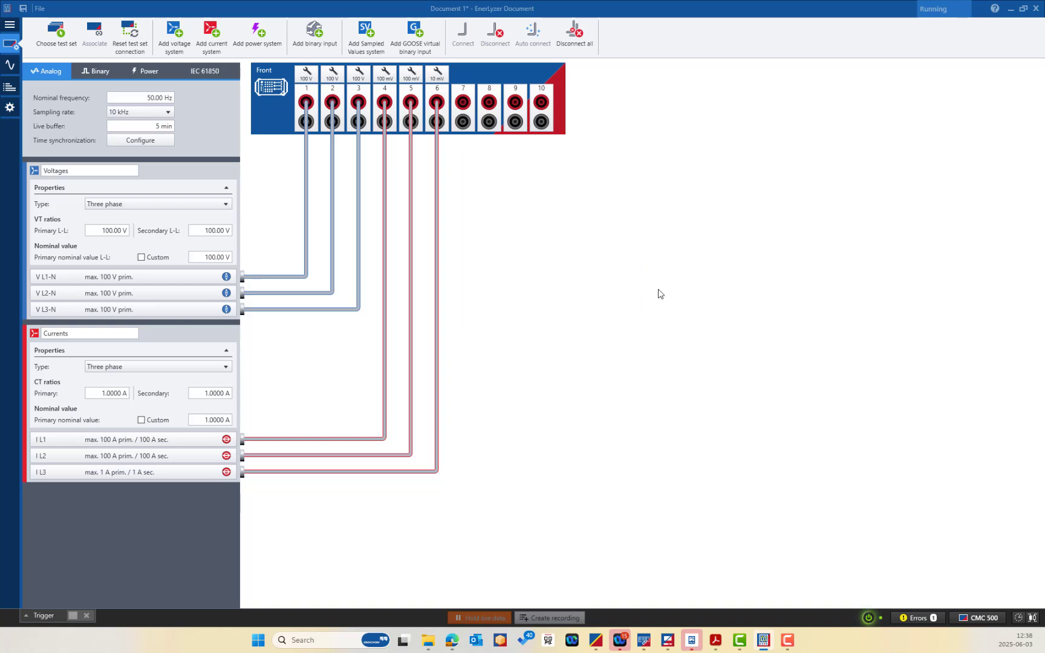
# - Review I L3's shunt properties, keeping the 10 mV range, and close without changes
pyautogui.click(436, 74)
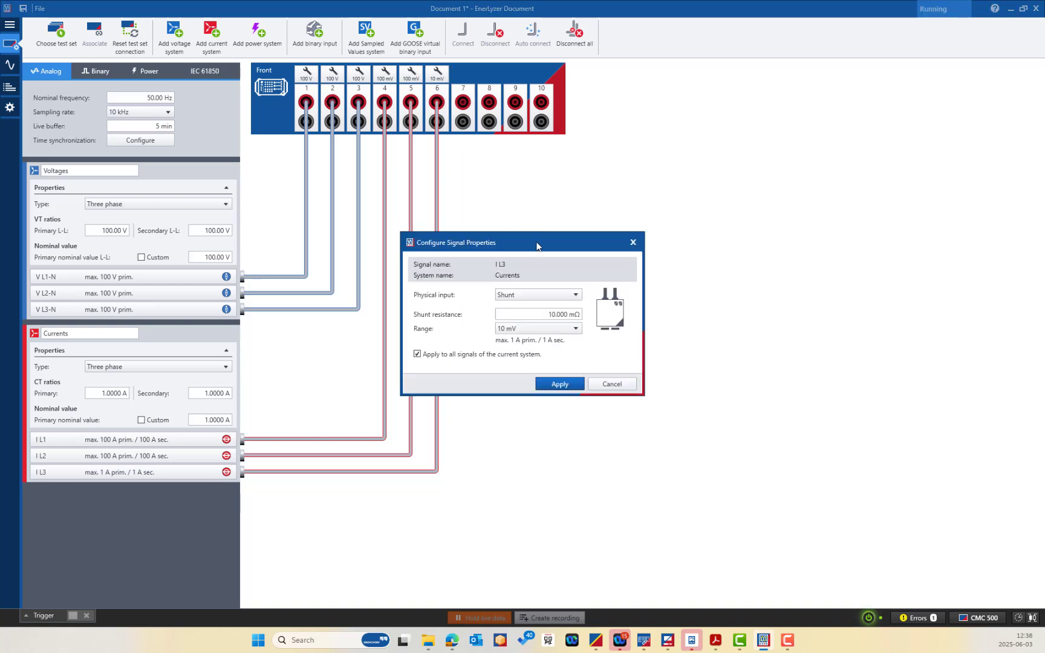
pyautogui.moveTo(536, 246); pyautogui.dragTo(582, 198)
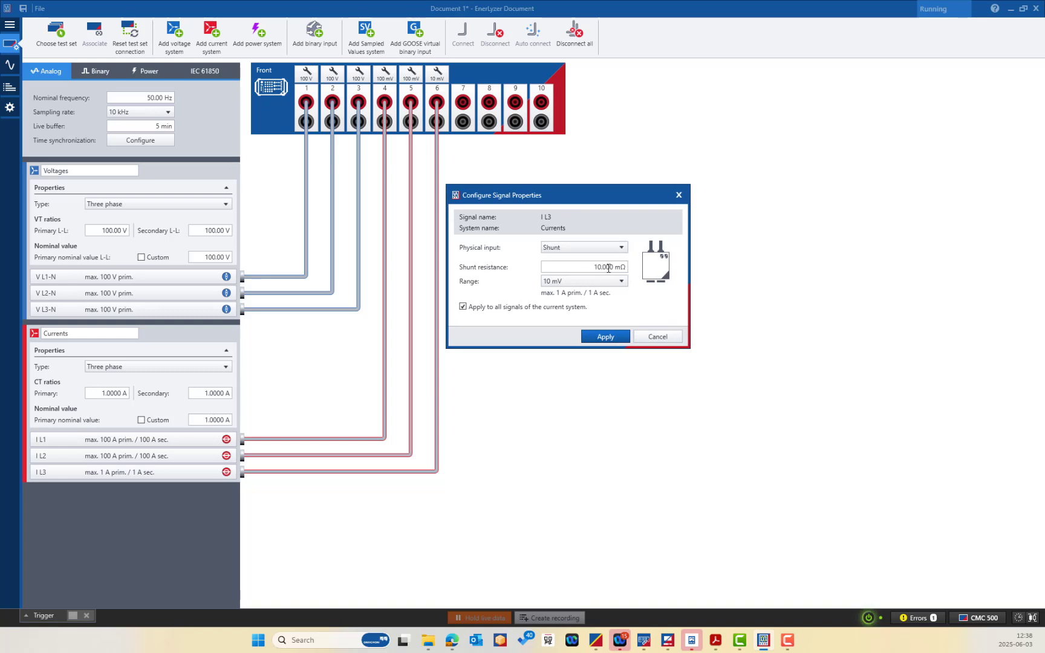
pyautogui.click(584, 281)
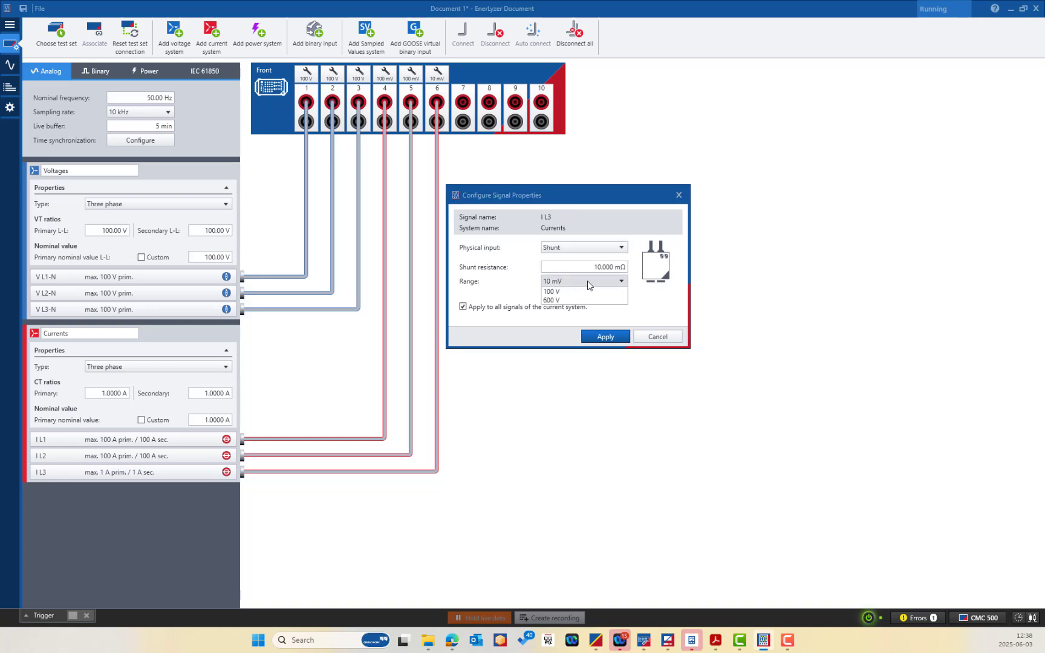
pyautogui.click(587, 280)
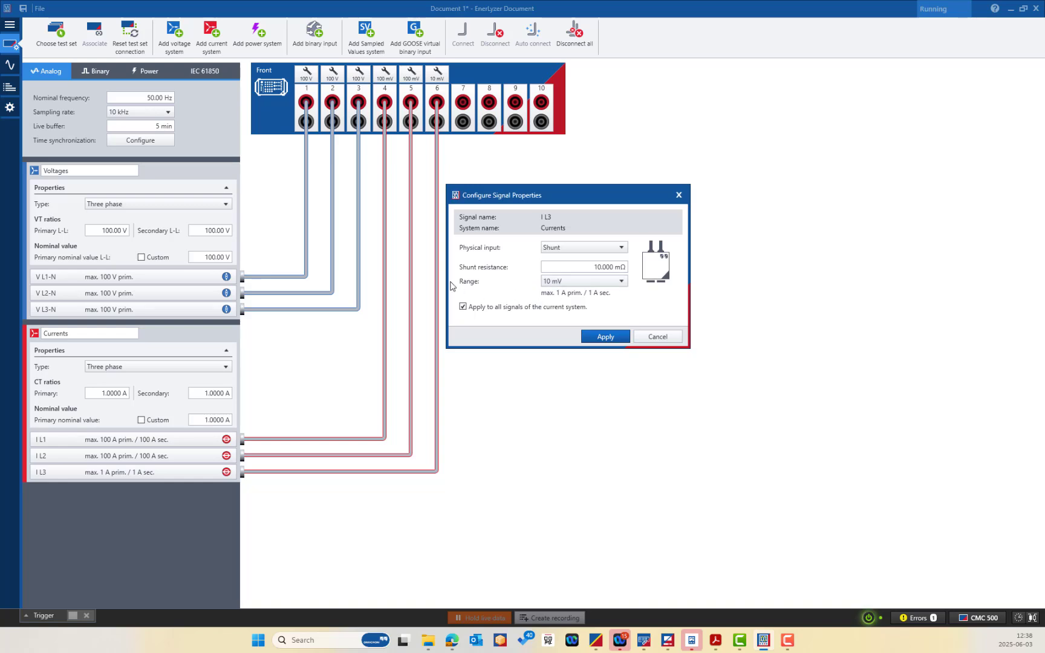
pyautogui.click(659, 337)
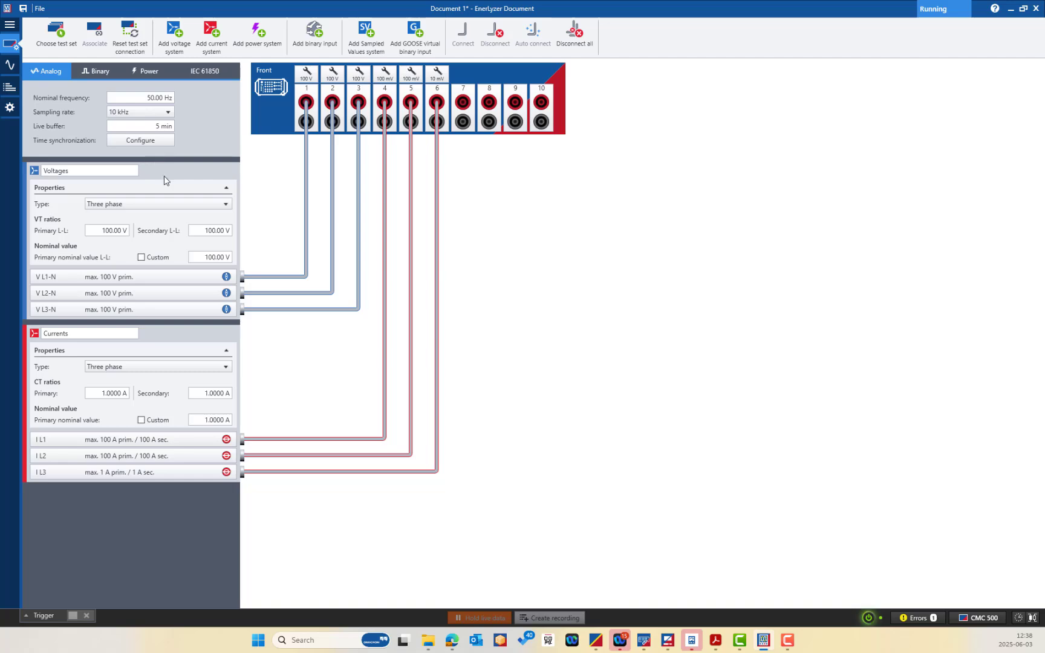
# - On the live measurement page, add a Currents panel showing L1, L2 and L3 instantaneous values
pyautogui.click(10, 65)
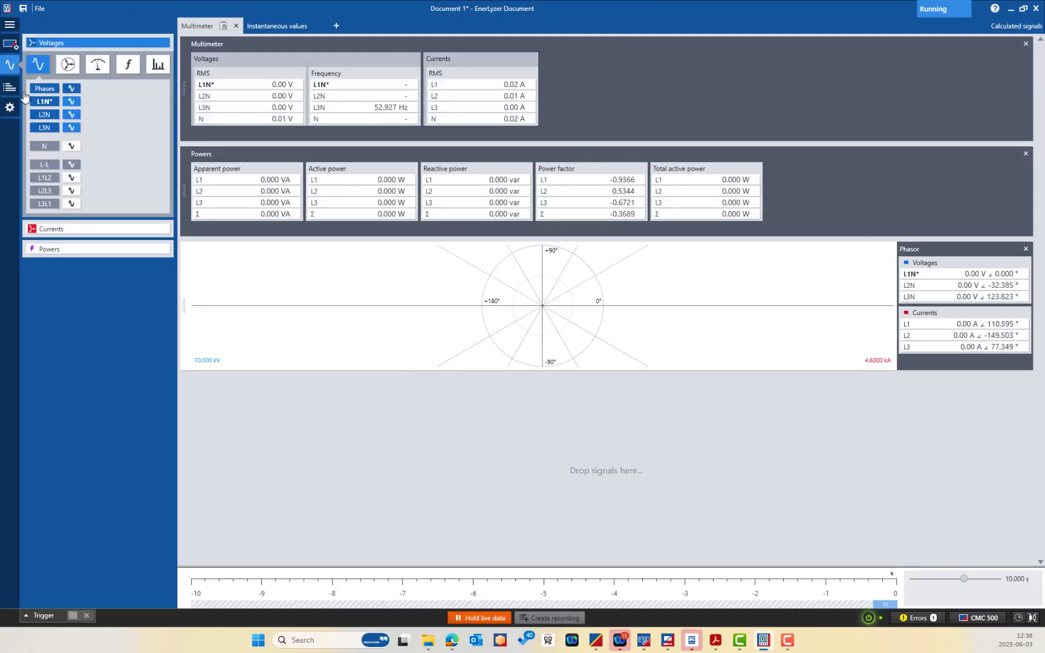
pyautogui.click(62, 228)
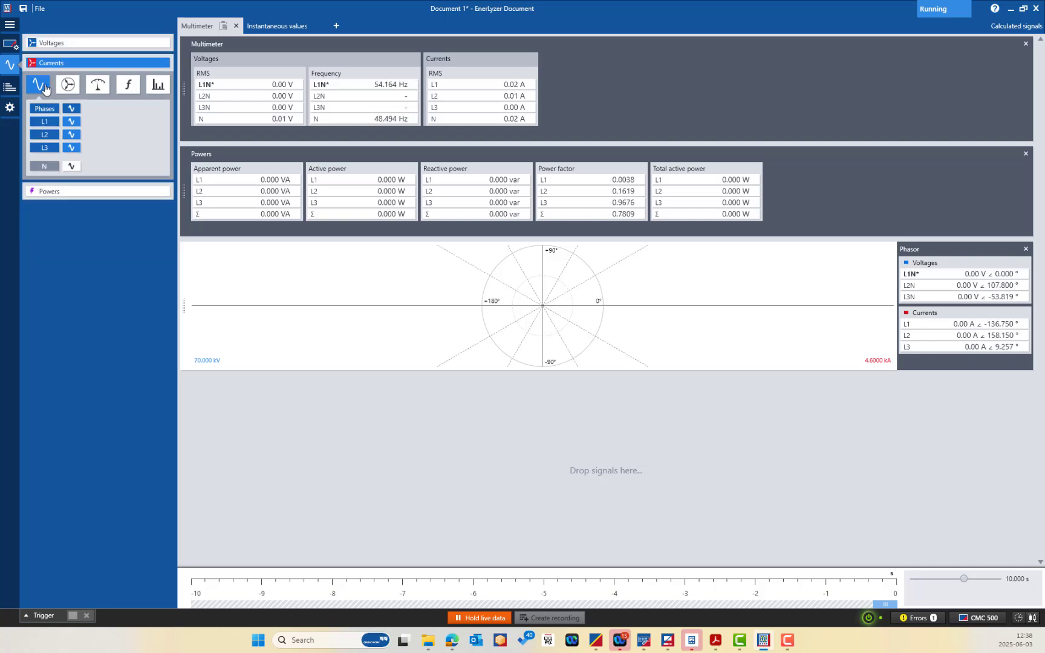
pyautogui.moveTo(43, 87); pyautogui.dragTo(258, 415)
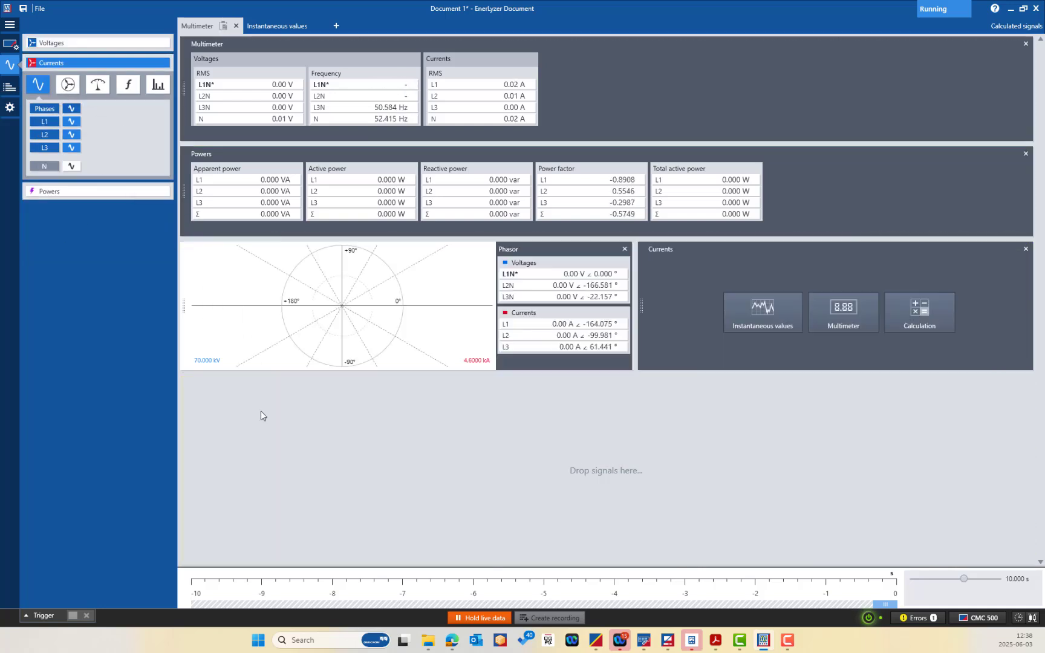
pyautogui.click(853, 318)
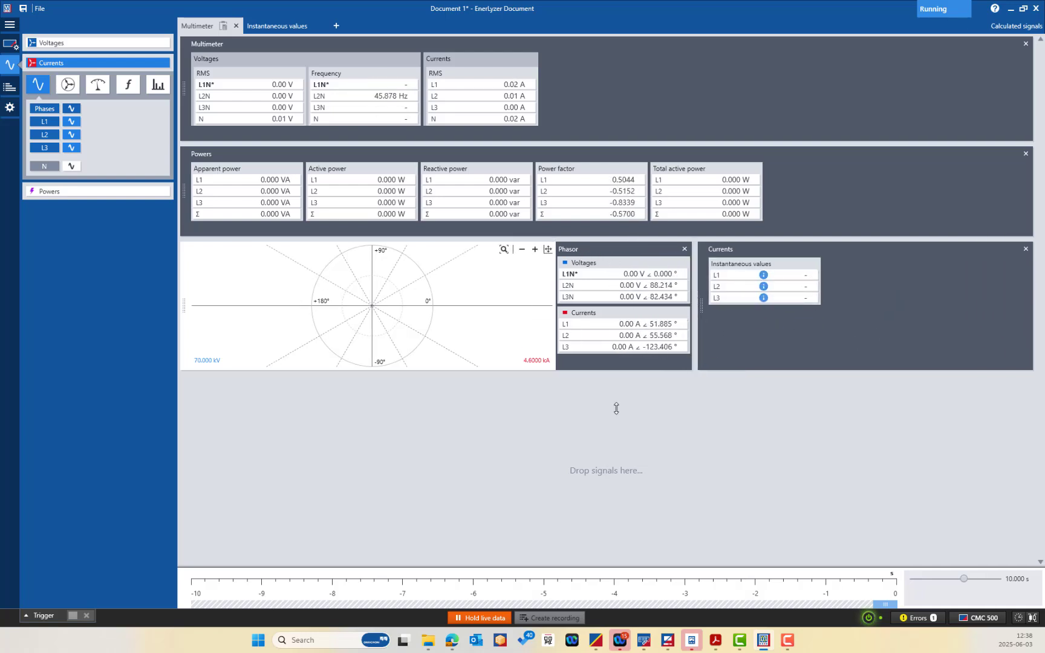
pyautogui.moveTo(672, 297)
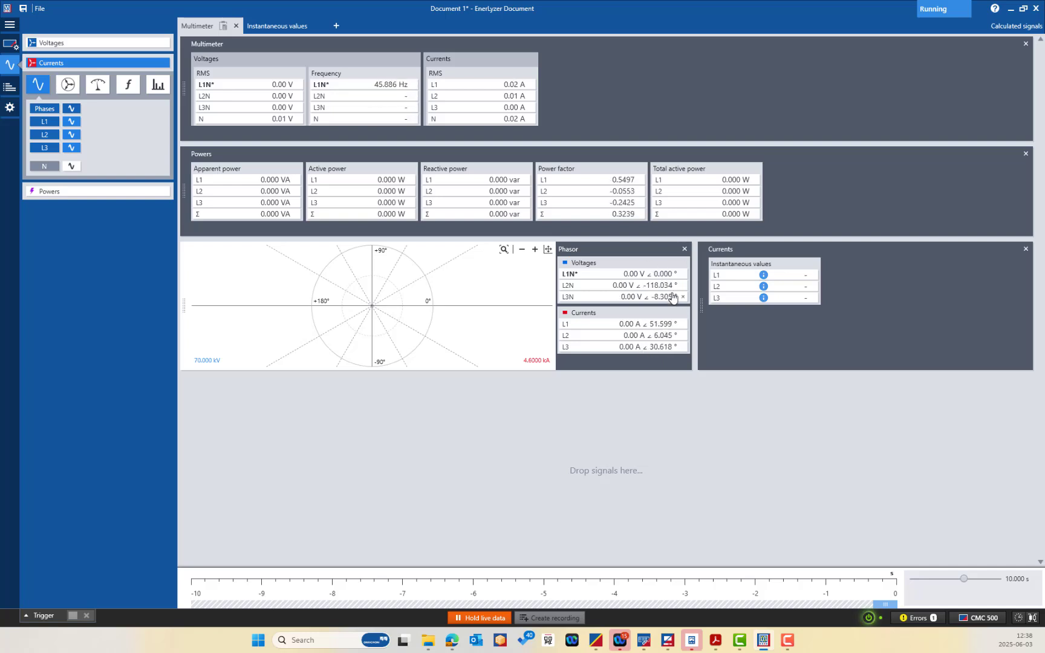
pyautogui.moveTo(619, 340)
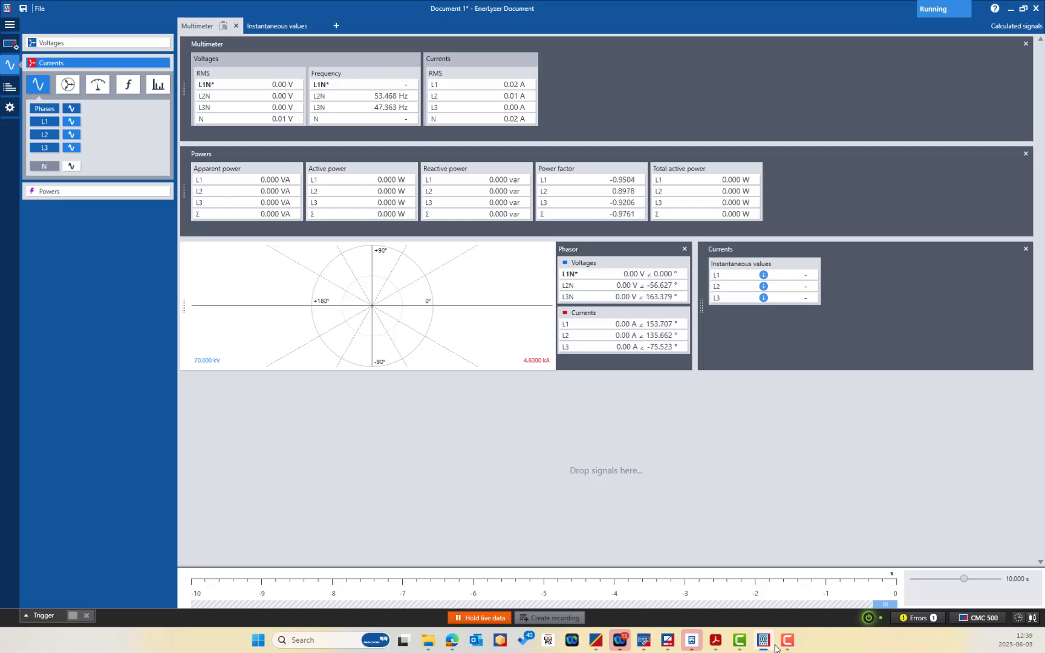
# - In QuickCMC, set I L1 to its nominal 1.000 A and give all three currents equal magnitudes
pyautogui.click(667, 640)
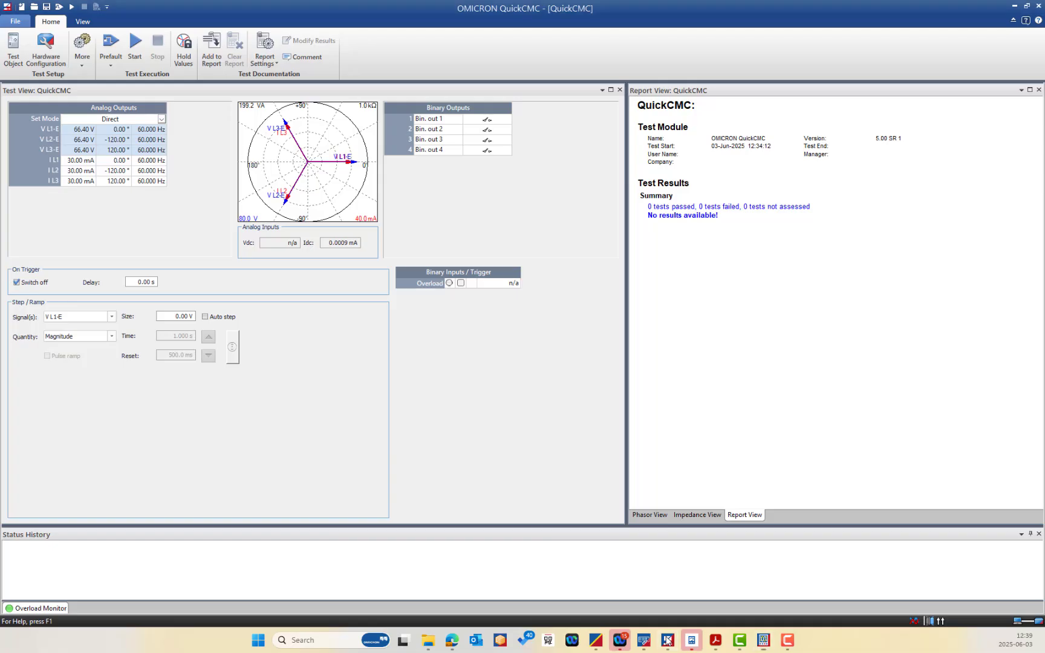
pyautogui.rightClick(73, 162)
pyautogui.click(97, 168)
pyautogui.rightClick(85, 160)
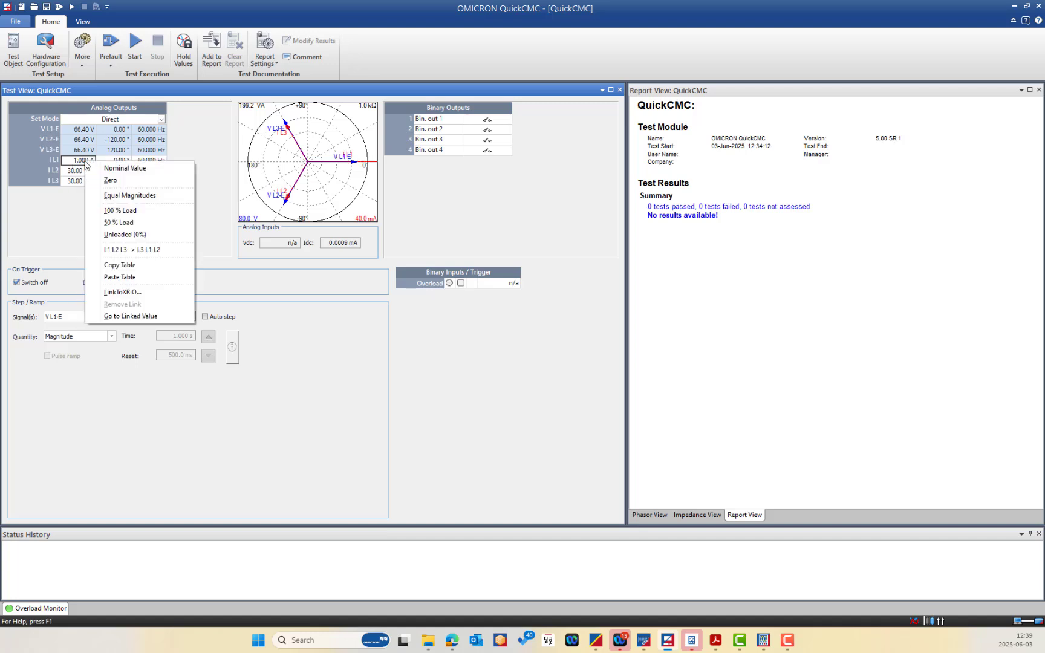
pyautogui.click(131, 196)
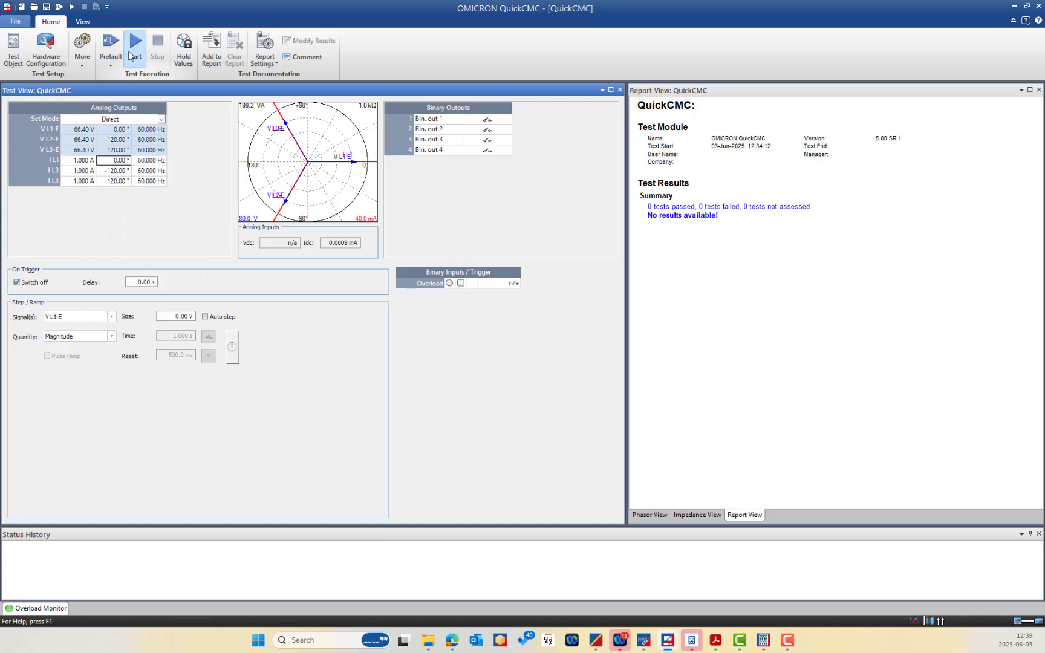
# - Start the outputs and confirm EnerLyzer reads 66.4 V and 1.00 A per phase
pyautogui.click(130, 56)
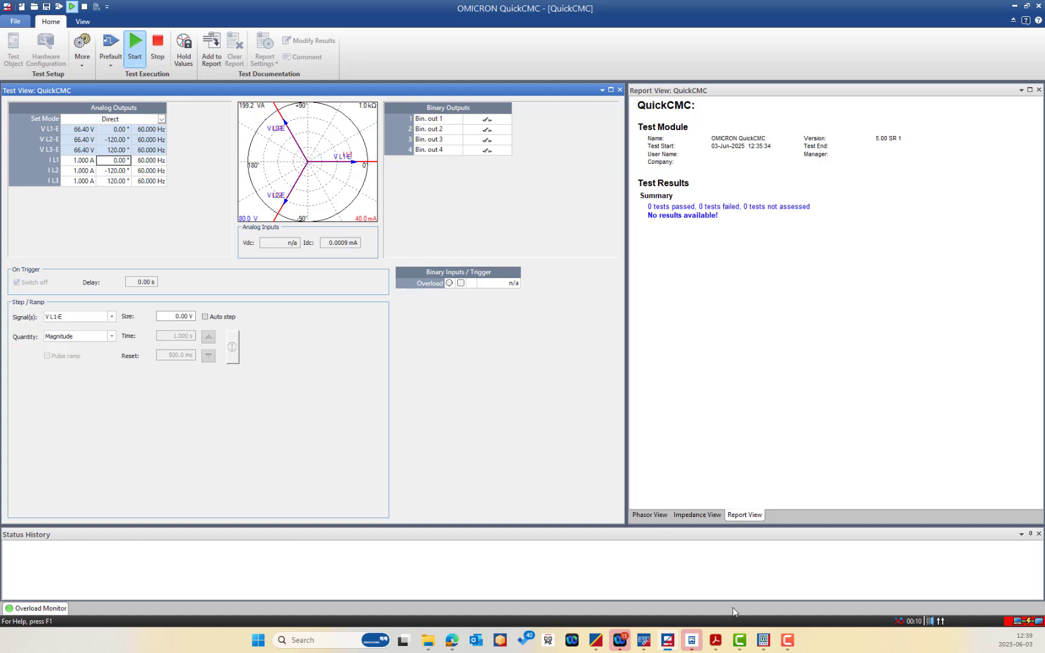
pyautogui.click(763, 640)
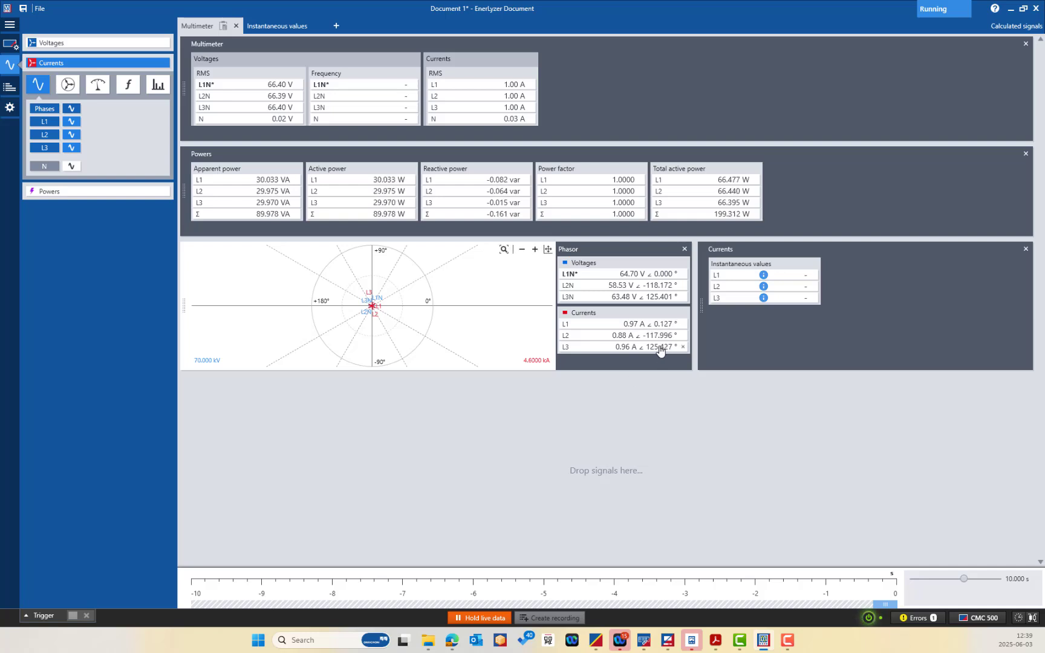
pyautogui.click(670, 645)
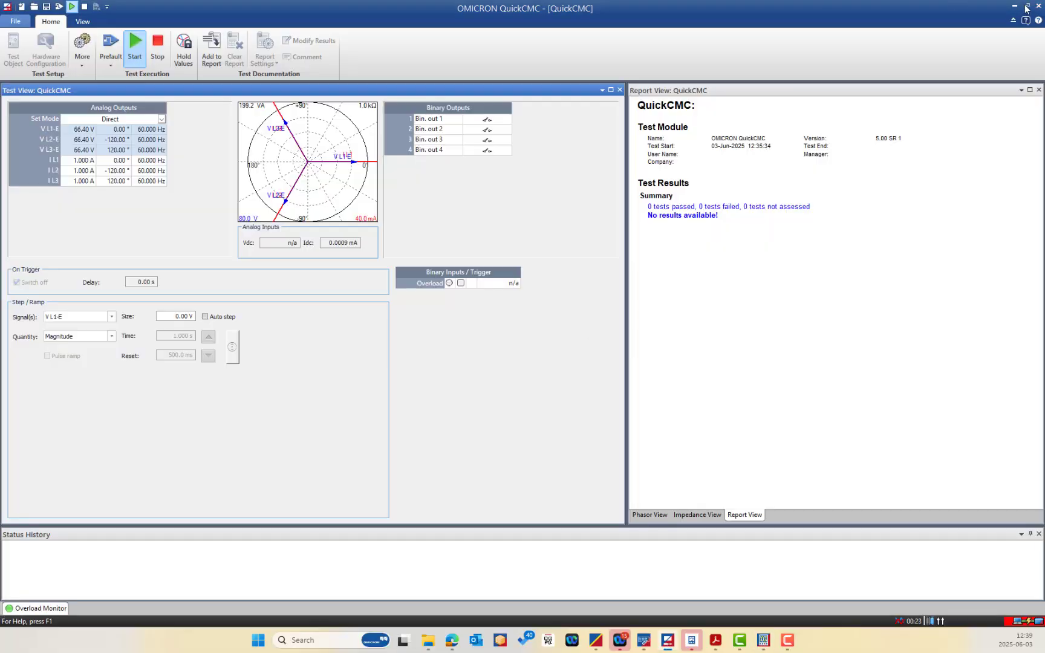
pyautogui.click(1026, 7)
# - Set all three currents to 500.0 mA and reveal EnerLyzer showing 0.50 A per phase
pyautogui.moveTo(481, 84); pyautogui.dragTo(508, 90)
pyautogui.click(245, 245)
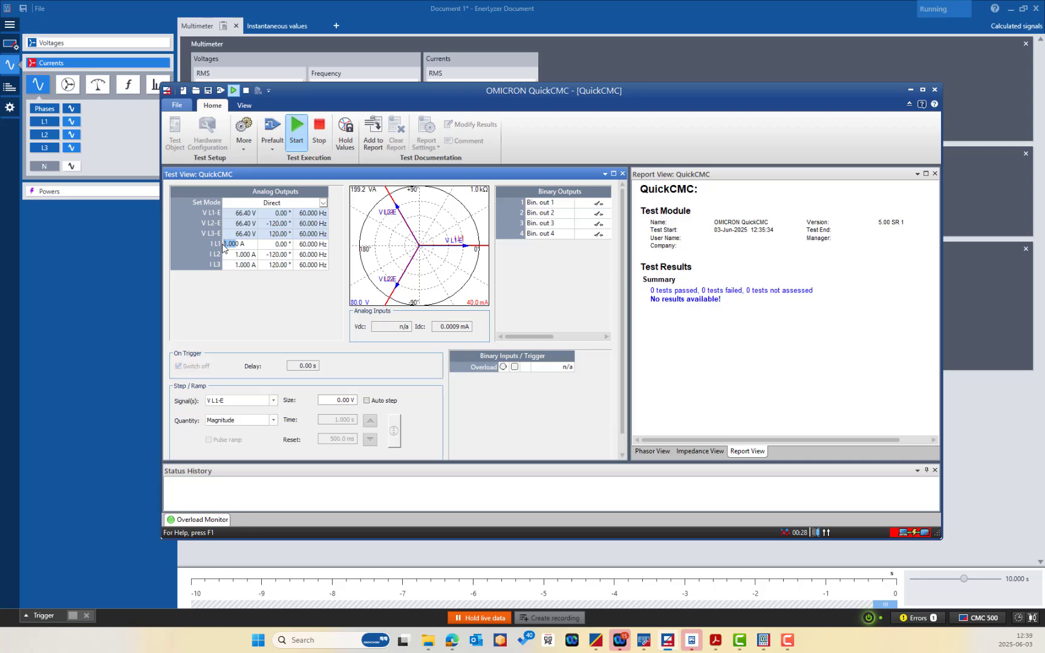
pyautogui.press('Tab')
pyautogui.rightClick(241, 246)
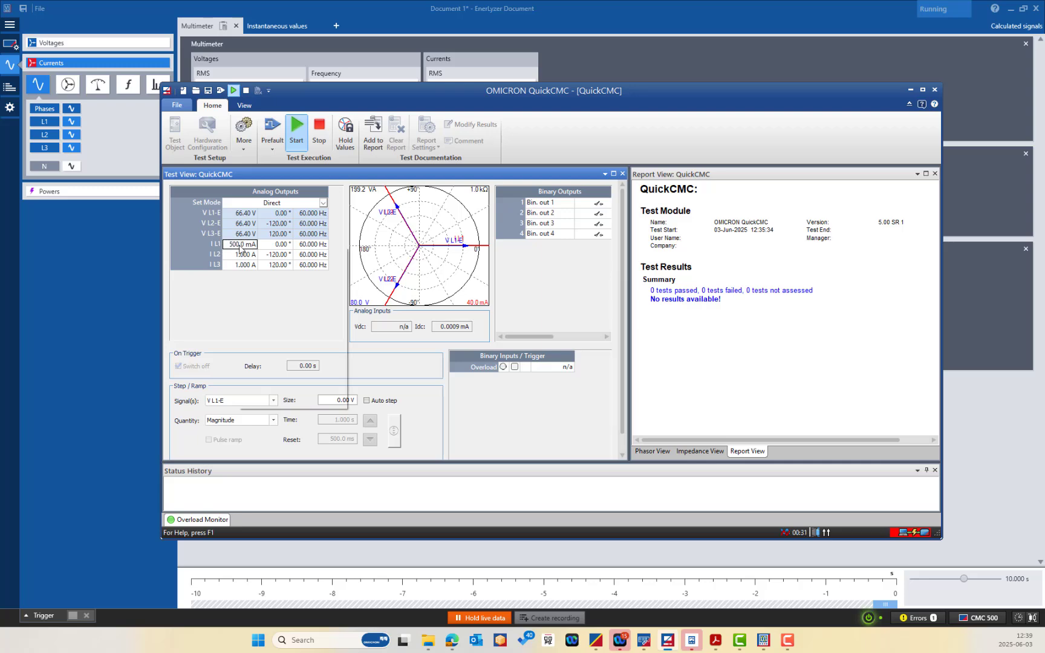
pyautogui.click(269, 281)
pyautogui.moveTo(317, 100); pyautogui.dragTo(358, 370)
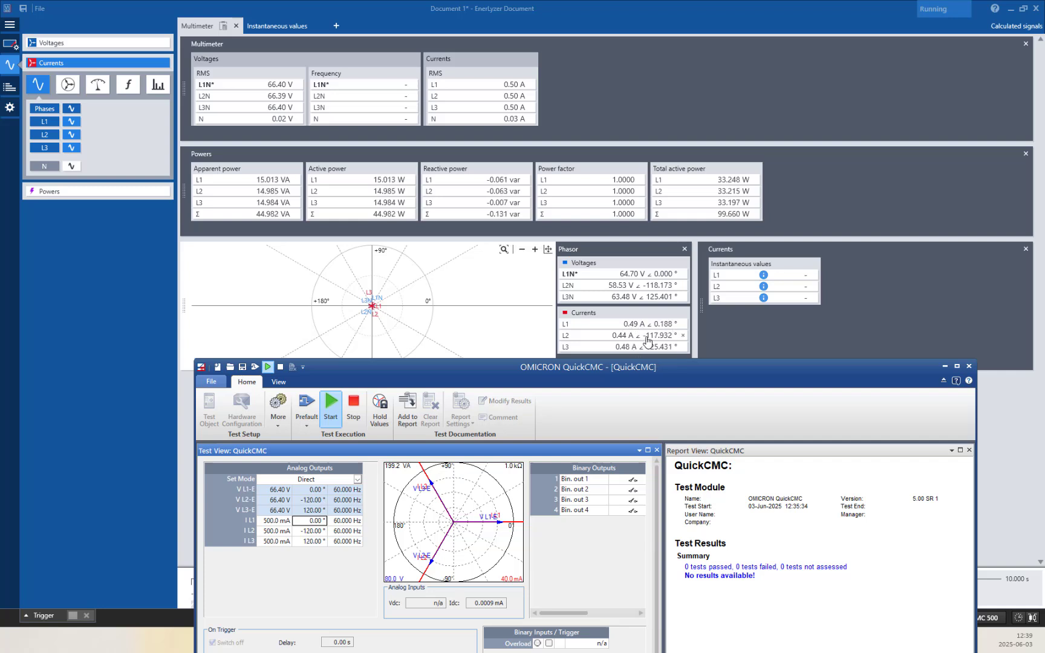
pyautogui.moveTo(648, 370)
pyautogui.mouseDown()
pyautogui.moveTo(642, 379)
pyautogui.moveTo(618, 310)
pyautogui.moveTo(632, 374)
pyautogui.mouseUp()
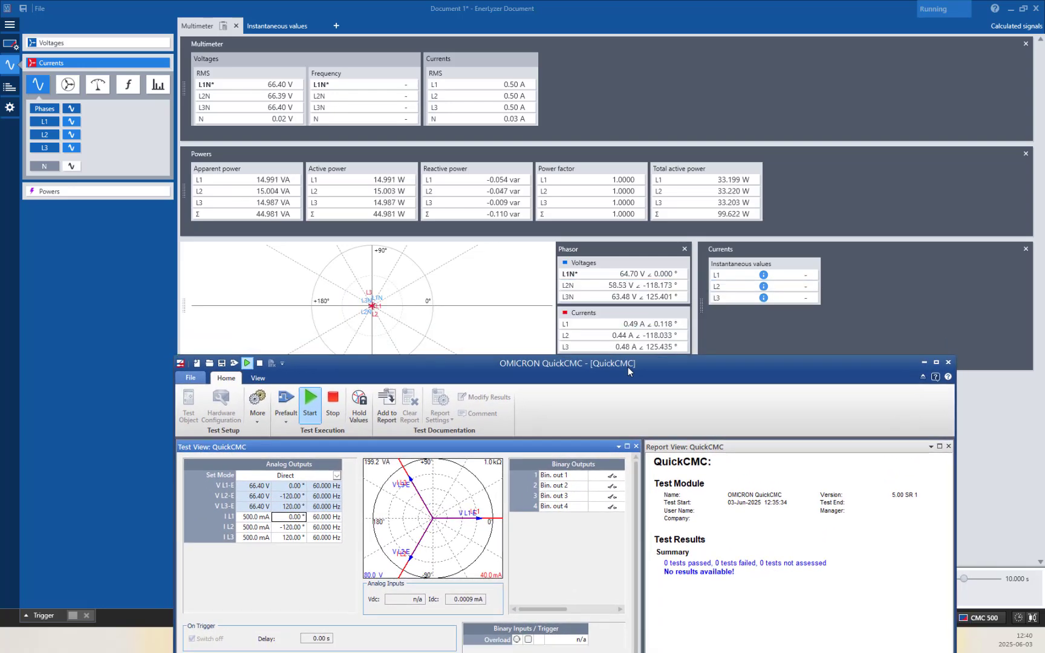
# - Lower I L1 to 50.00 mA and equalize all three current magnitudes
pyautogui.click(253, 518)
pyautogui.moveTo(252, 518); pyautogui.dragTo(231, 517)
pyautogui.write('50')
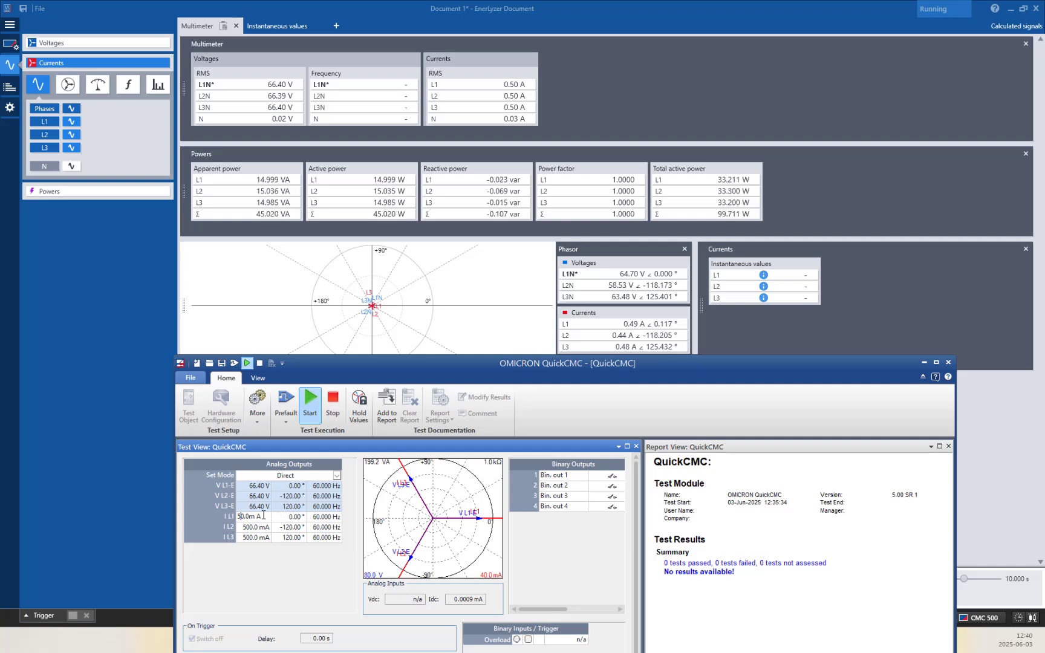
pyautogui.rightClick(263, 514)
pyautogui.click(308, 387)
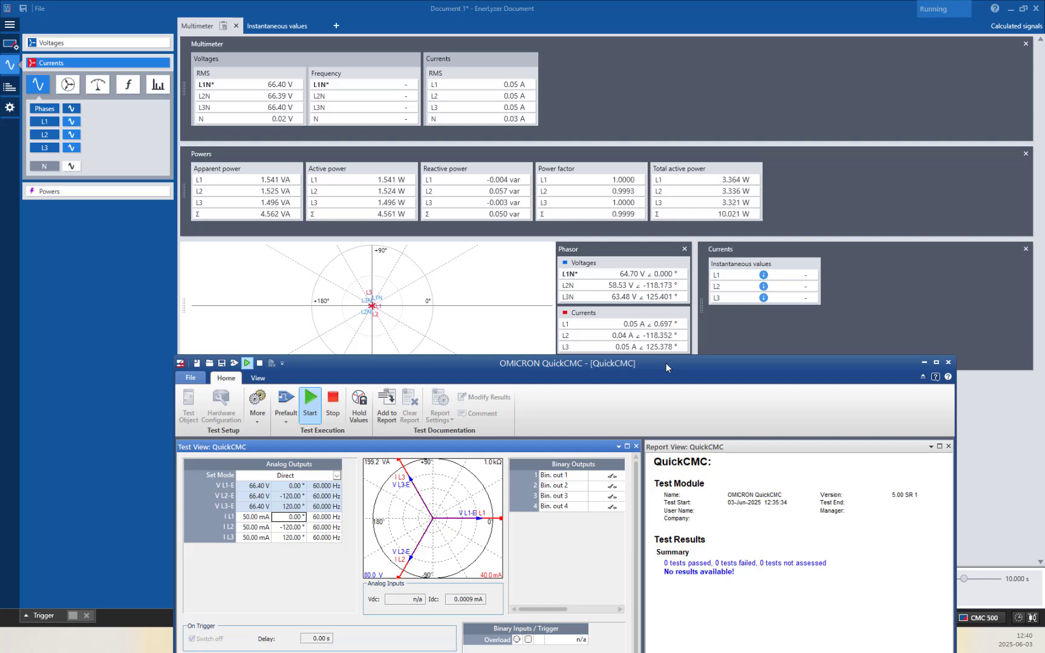
# - Lower I L1 to 30.00 mA, equalize all three currents, and check EnerLyzer reads 0.03 A
pyautogui.click(245, 517)
pyautogui.press('BackSpace')
pyautogui.write('3')
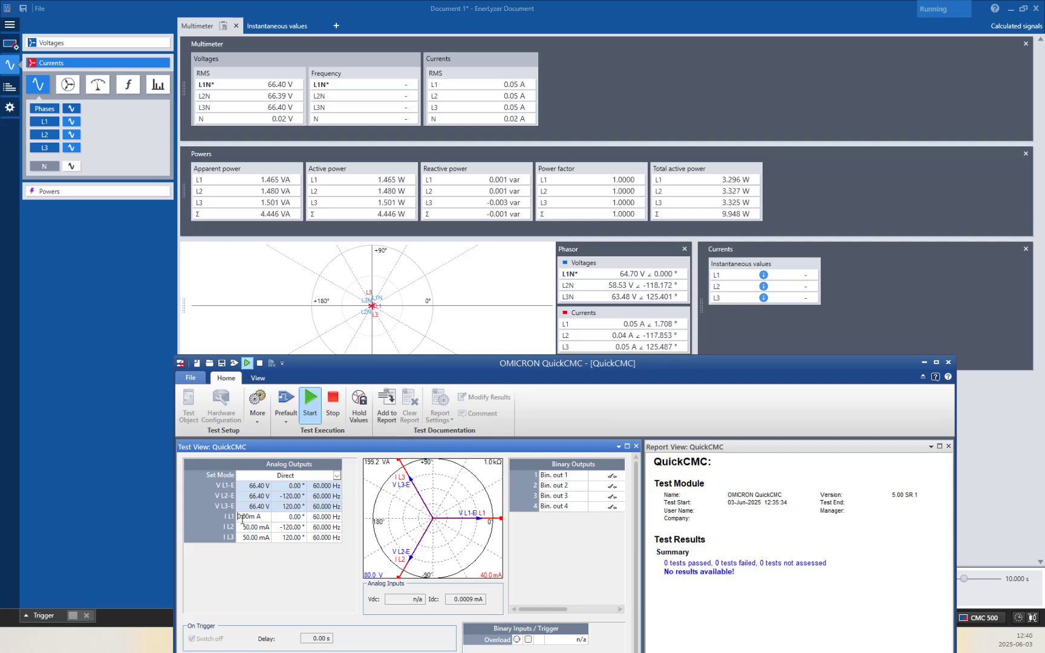
pyautogui.rightClick(254, 523)
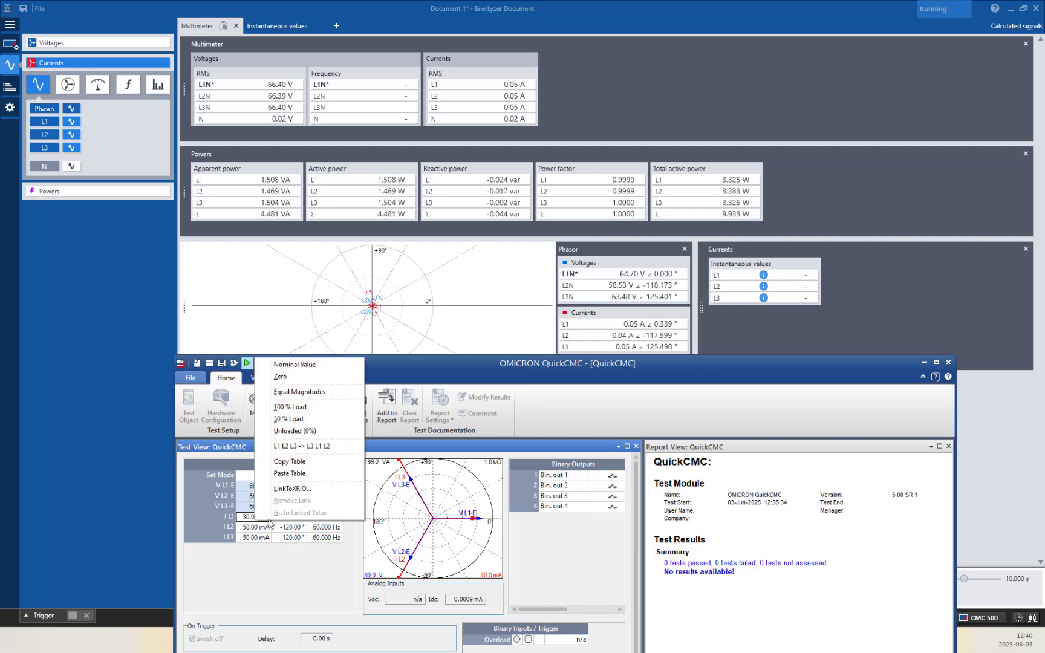
pyautogui.click(300, 391)
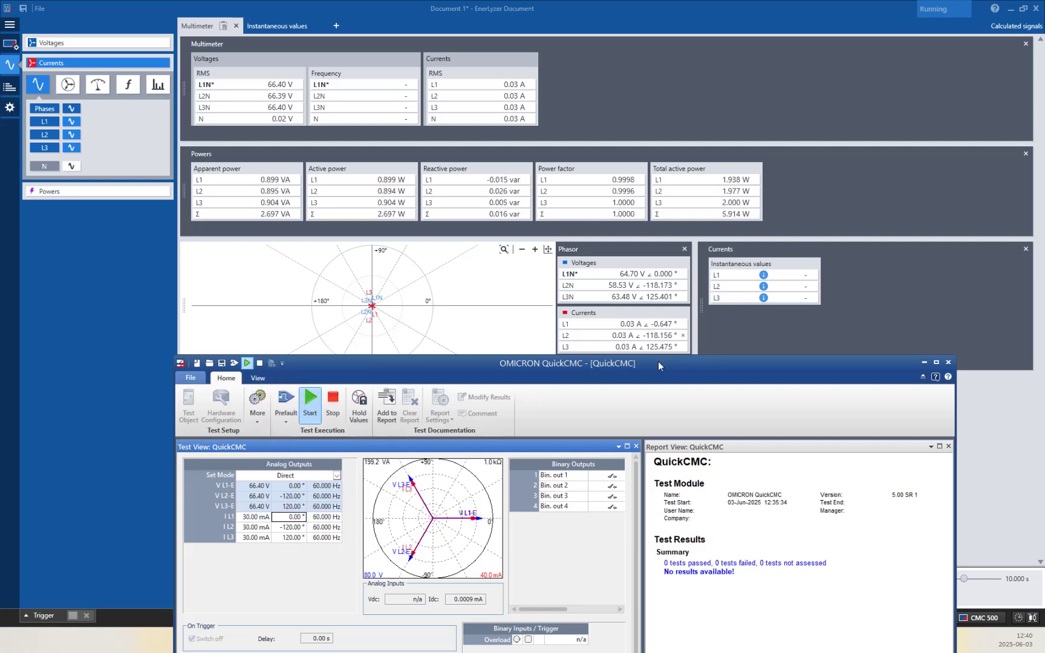
pyautogui.moveTo(661, 368); pyautogui.dragTo(659, 378)
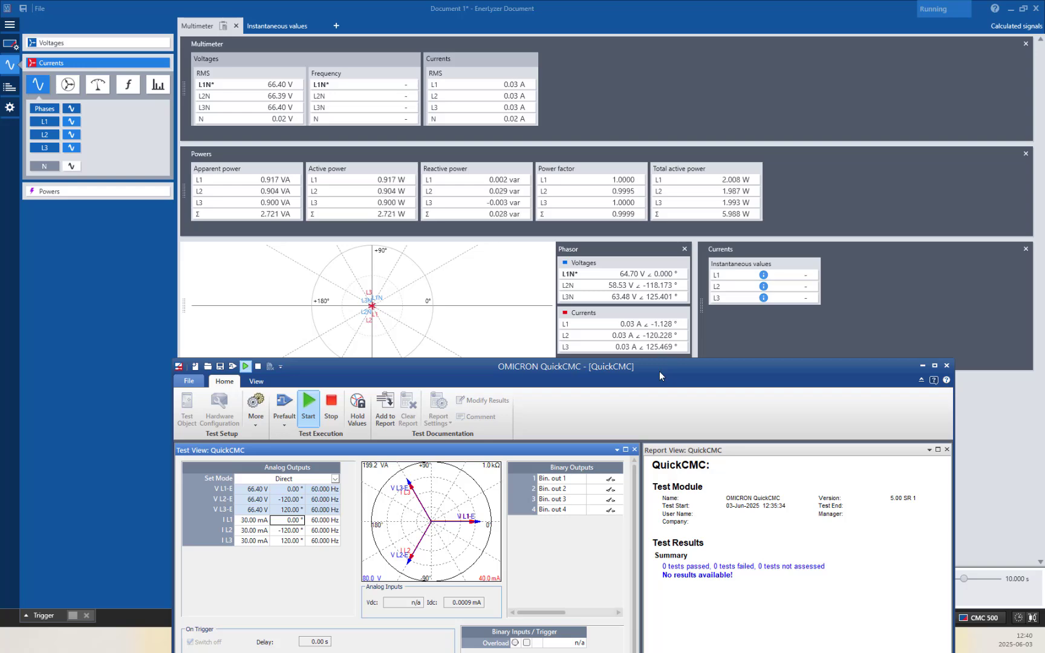
pyautogui.moveTo(658, 376)
pyautogui.mouseDown()
pyautogui.moveTo(645, 307)
pyautogui.moveTo(653, 376)
pyautogui.mouseUp()
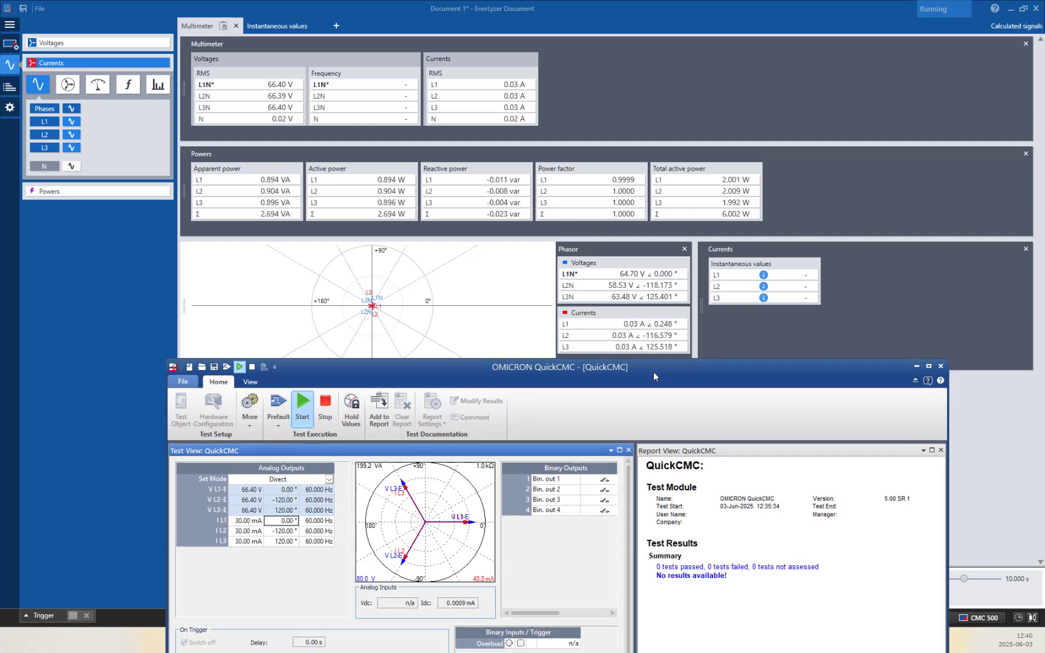